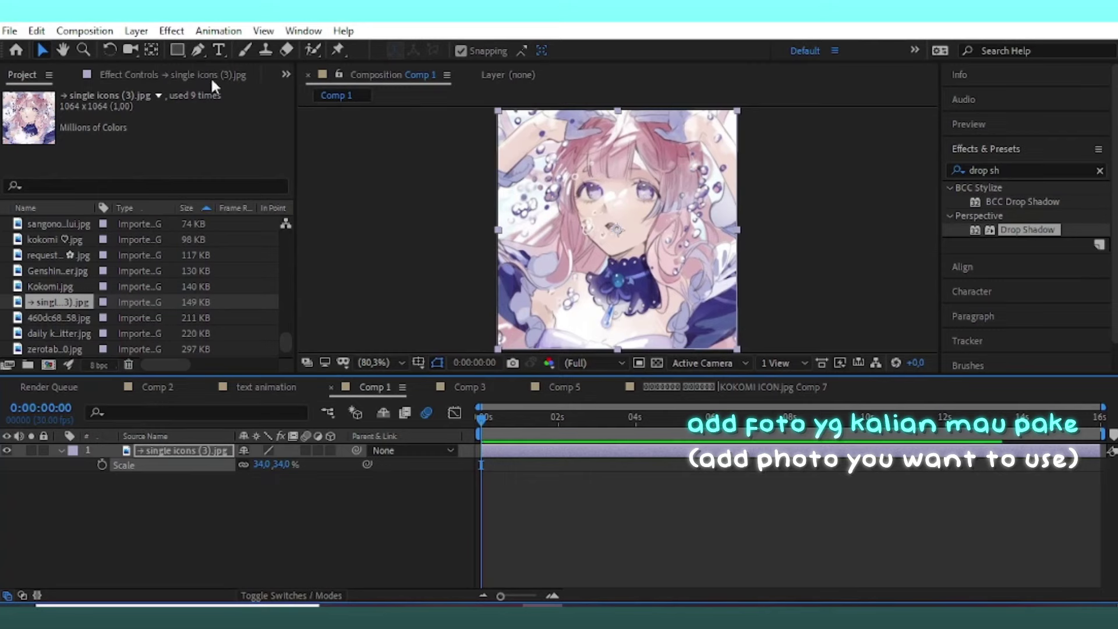
# Add a white solid with a Subtract rectangle mask to frame the photo with a border.
pyautogui.click(137, 30)
pyautogui.moveTo(150, 47)
pyautogui.click(412, 62)
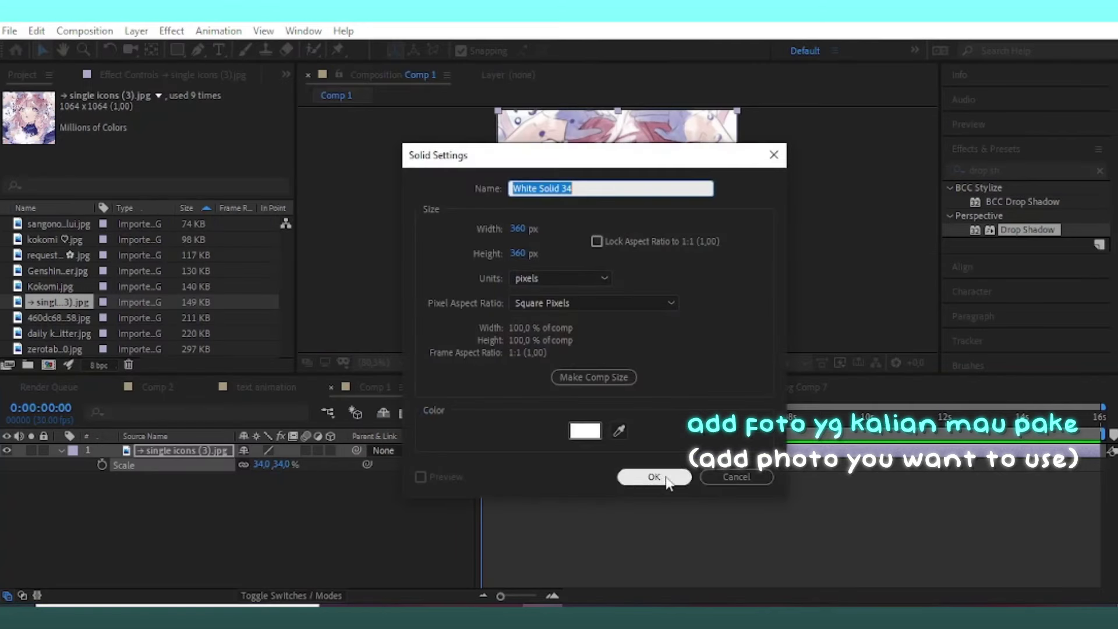
pyautogui.press('Return')
pyautogui.press('q')
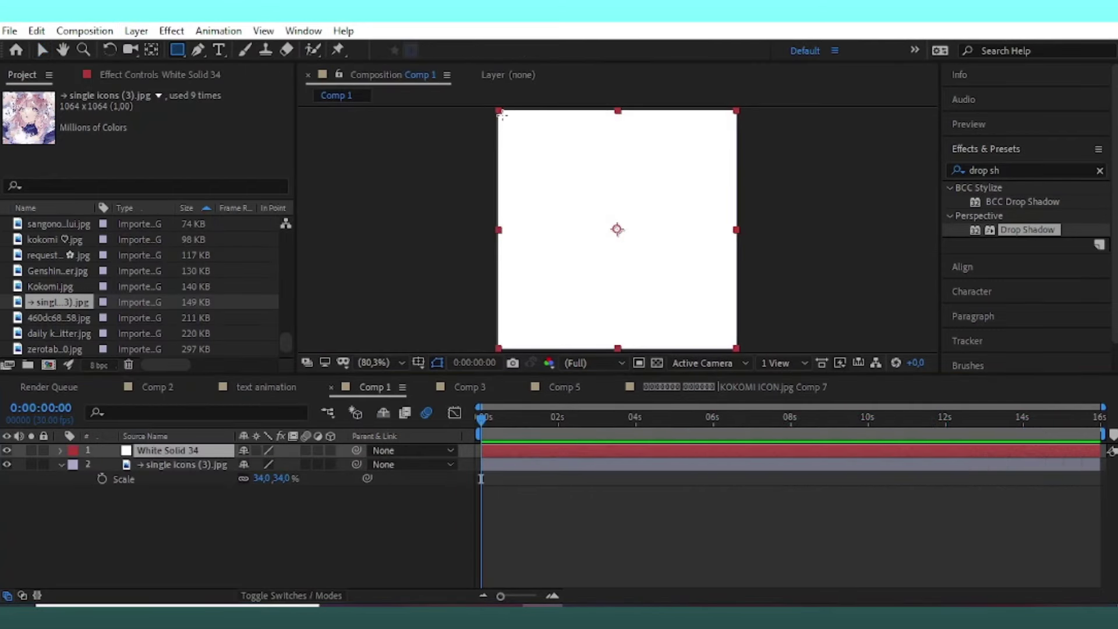
pyautogui.moveTo(504, 116); pyautogui.dragTo(727, 339)
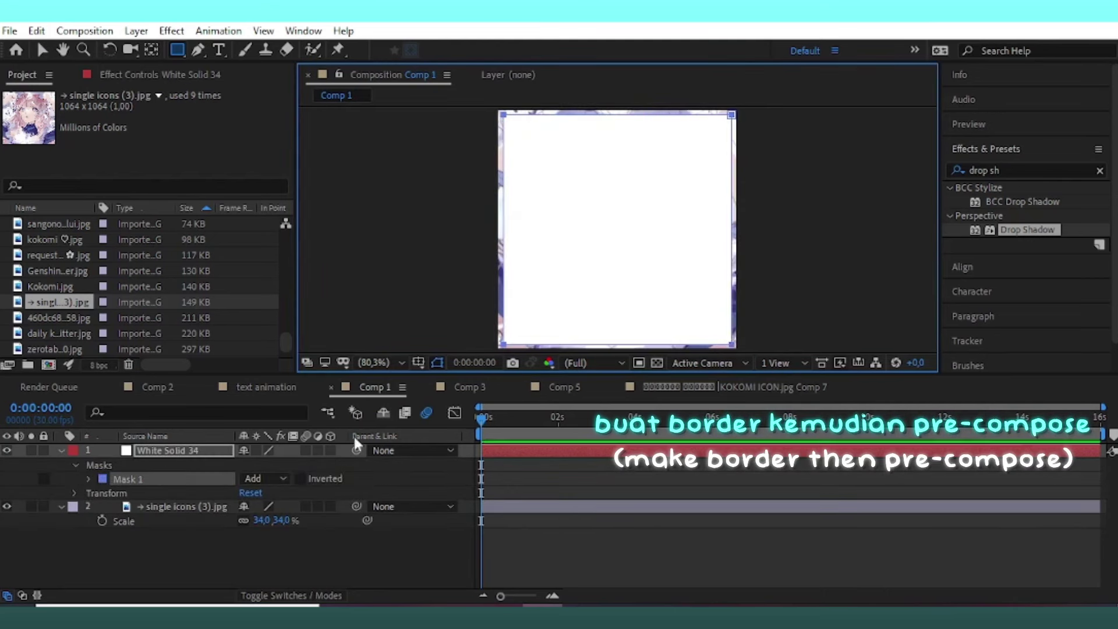
pyautogui.click(277, 478)
pyautogui.click(306, 389)
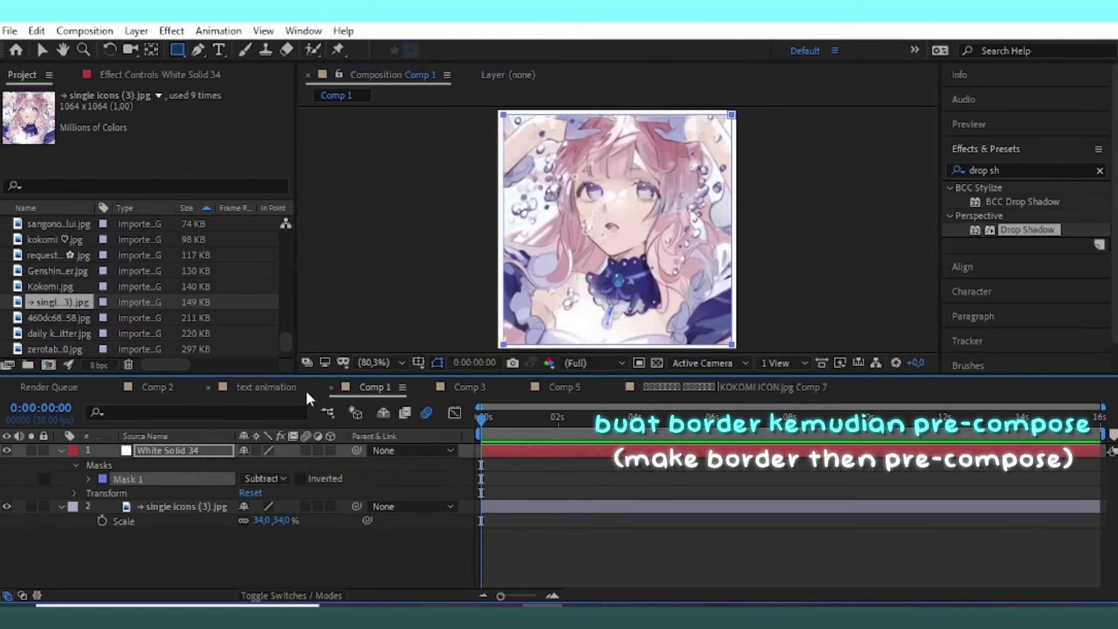
# Pre-compose the white solid and photo together into Pre-comp 9.
pyautogui.click(62, 451)
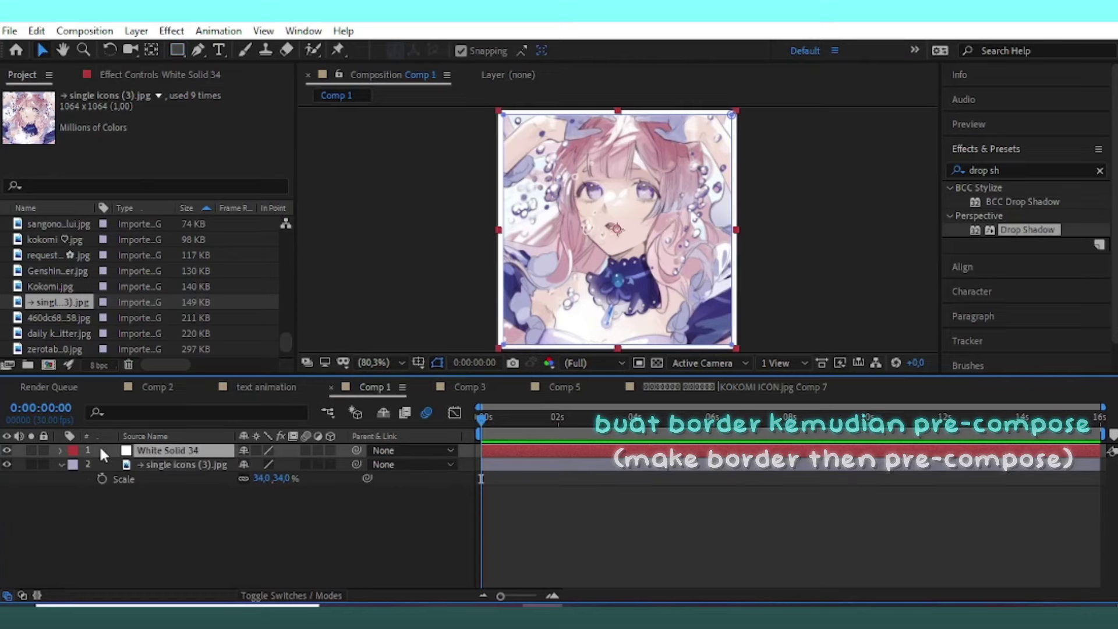
pyautogui.keyDown('shift'); pyautogui.click(117, 464); pyautogui.keyUp('shift')
pyautogui.rightClick(168, 464)
pyautogui.click(229, 531)
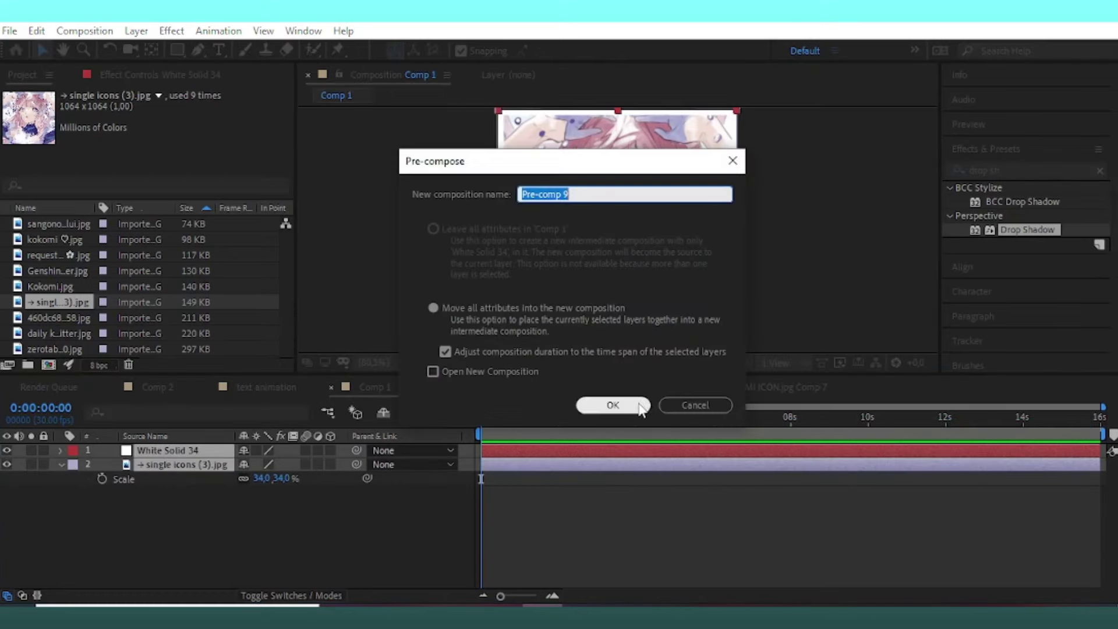
pyautogui.click(609, 405)
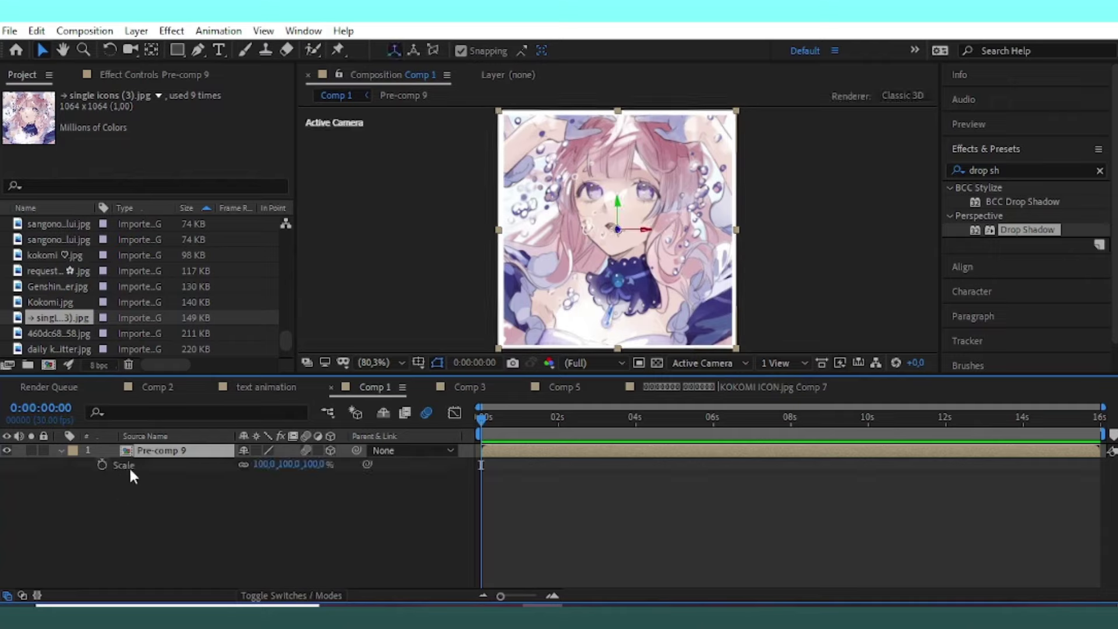
# Add starting keyframes for Pre-comp 9's Scale and Y Rotation.
pyautogui.click(101, 465)
pyautogui.press('r')
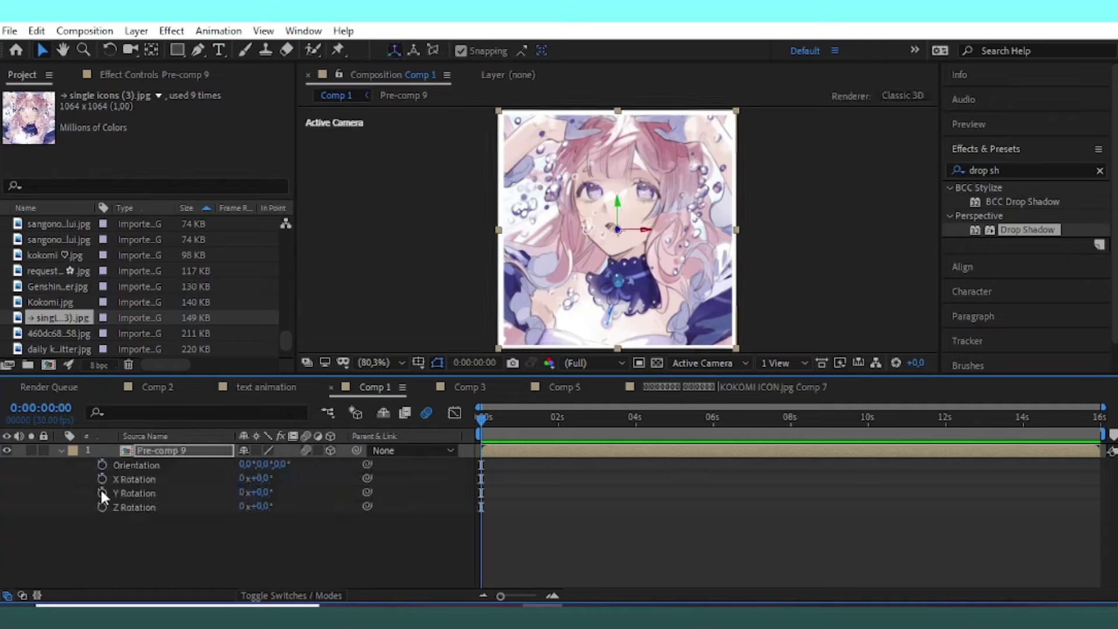
pyautogui.click(101, 493)
pyautogui.press('u')
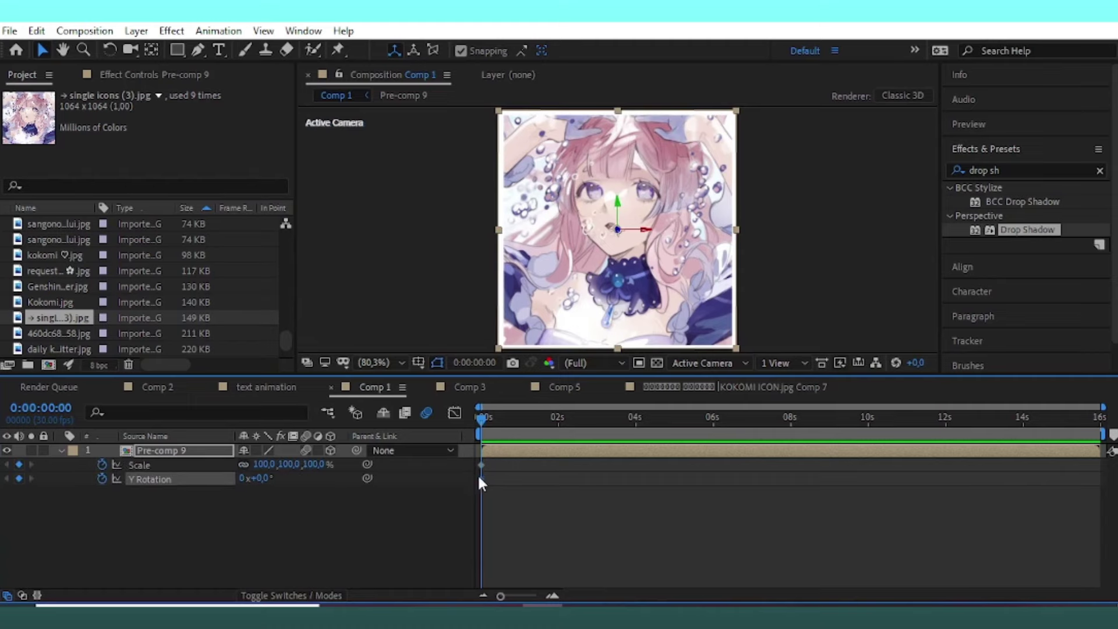
# Shorten the composition duration to 1 second in Composition Settings.
pyautogui.click(102, 32)
pyautogui.click(102, 72)
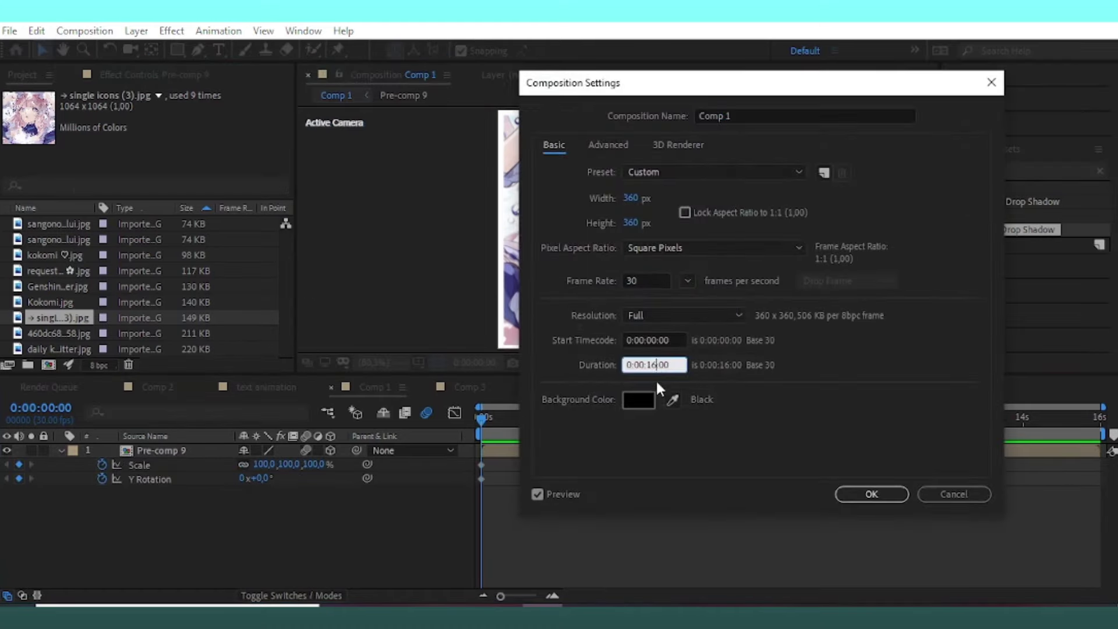
pyautogui.press('BackSpace')
pyautogui.press('BackSpace')
pyautogui.write('01')
pyautogui.click(868, 495)
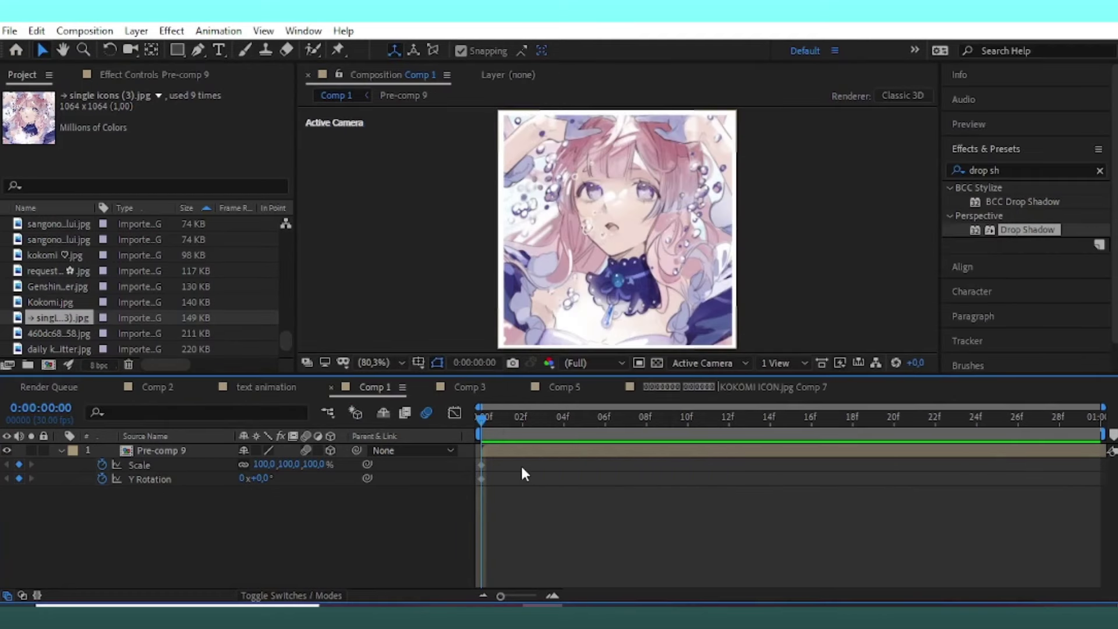
# Shift the keyframes later to about frame 8 and set the starting Scale to 15%.
pyautogui.hotkey('ctrl', 'a')
pyautogui.moveTo(485, 466); pyautogui.dragTo(656, 469)
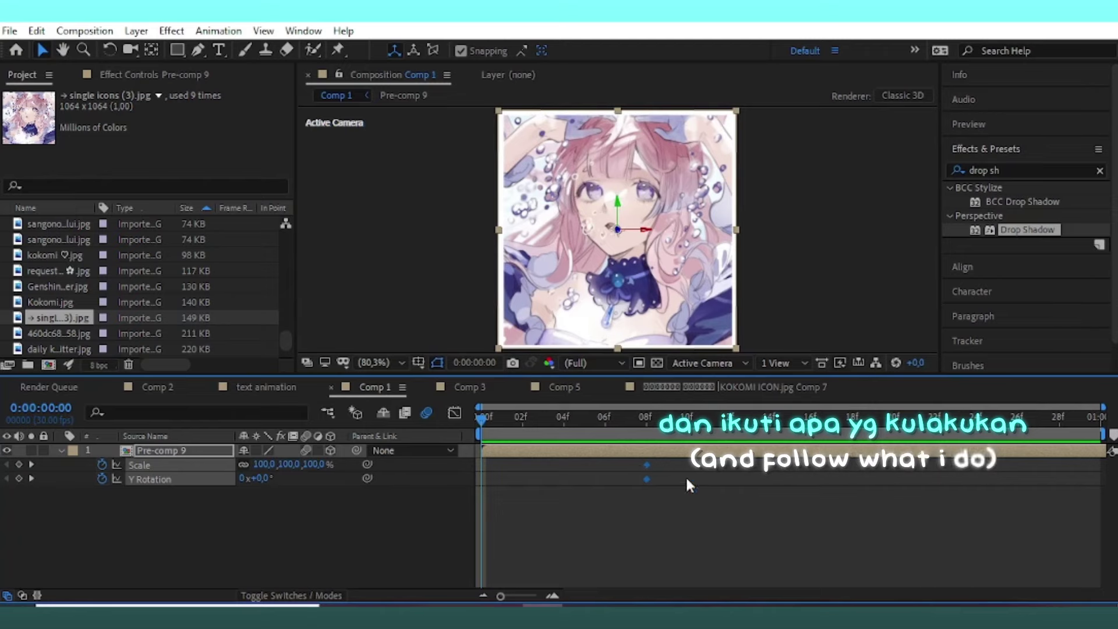
pyautogui.click(686, 476)
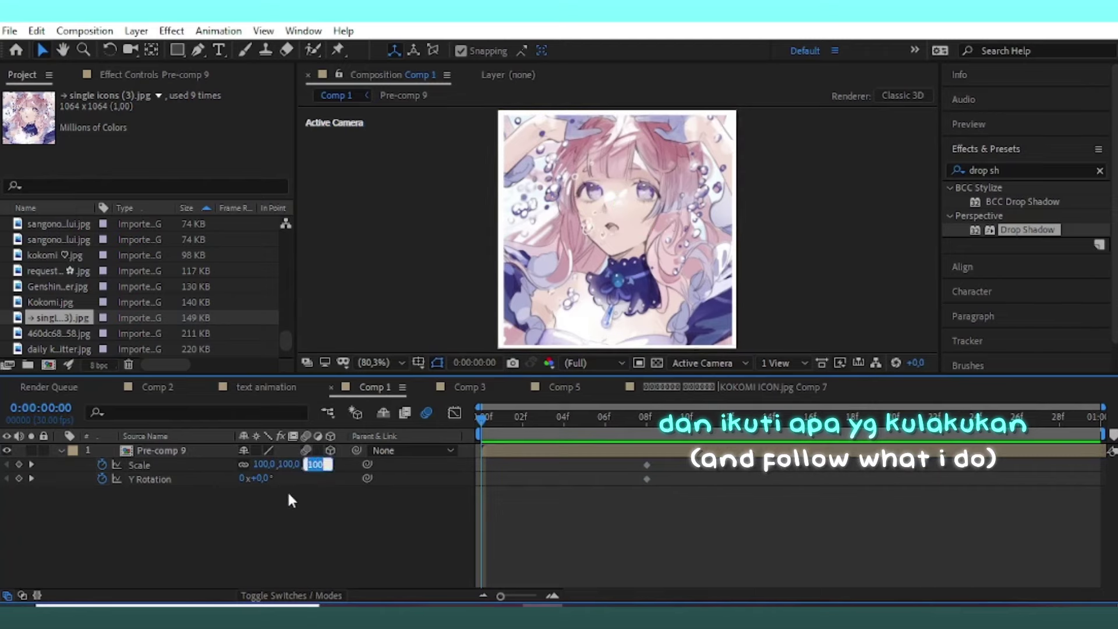
pyautogui.write('0')
pyautogui.press('Return')
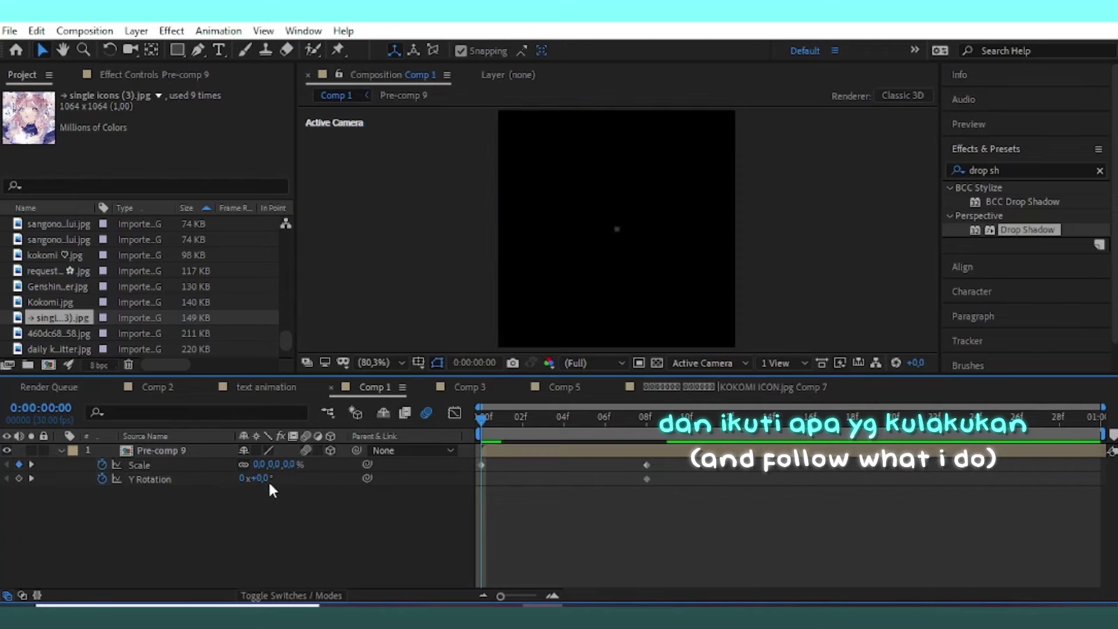
pyautogui.write('15')
pyautogui.press('Return')
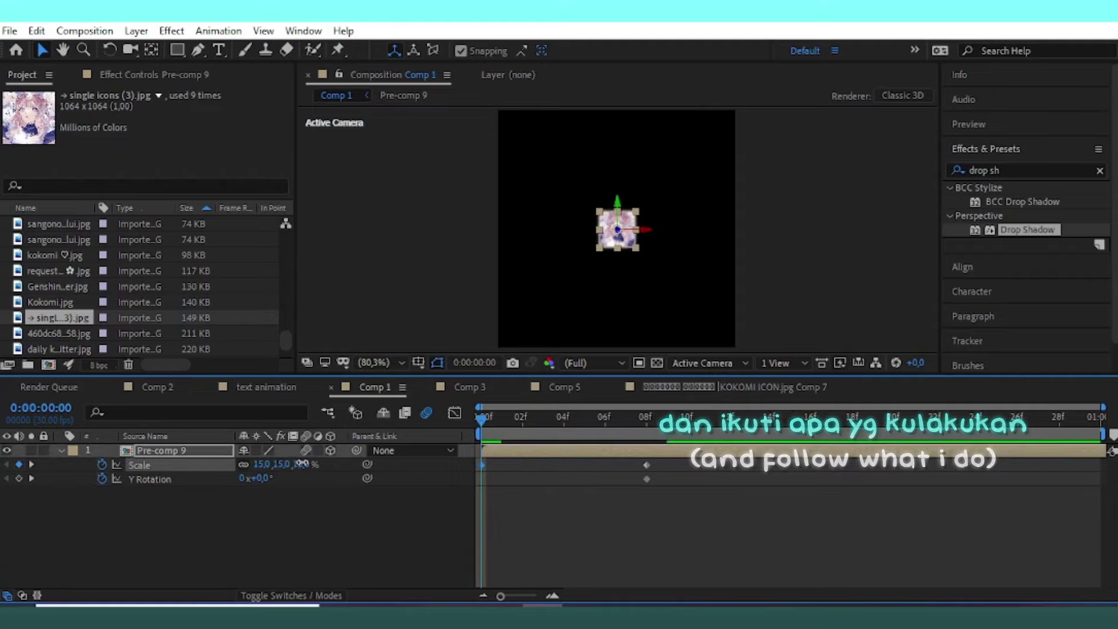
pyautogui.click(301, 492)
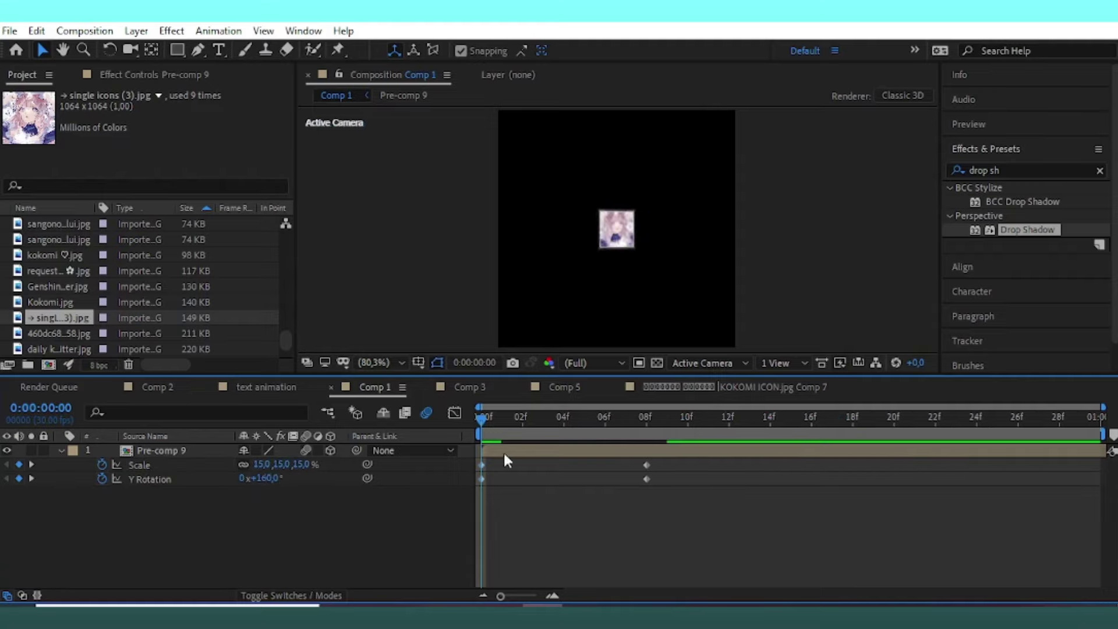
# Set Comp 1's duration to 10 seconds and preview the grow-and-spin animation.
pyautogui.press('space')
pyautogui.press('space')
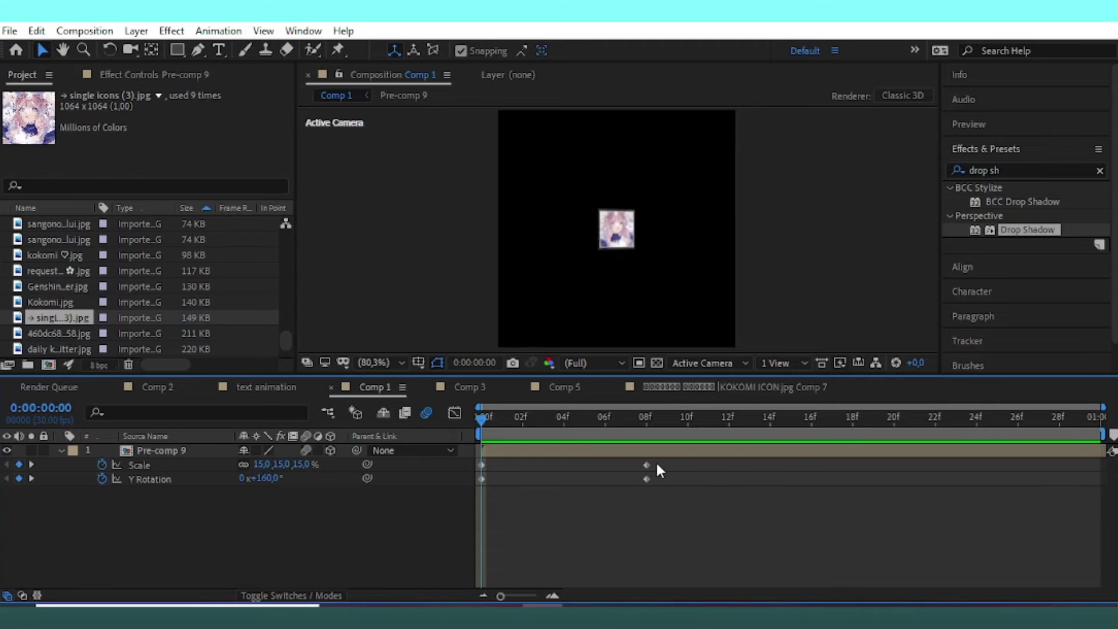
pyautogui.hotkey('alt', 'c')
pyautogui.press('Down')
pyautogui.press('Return')
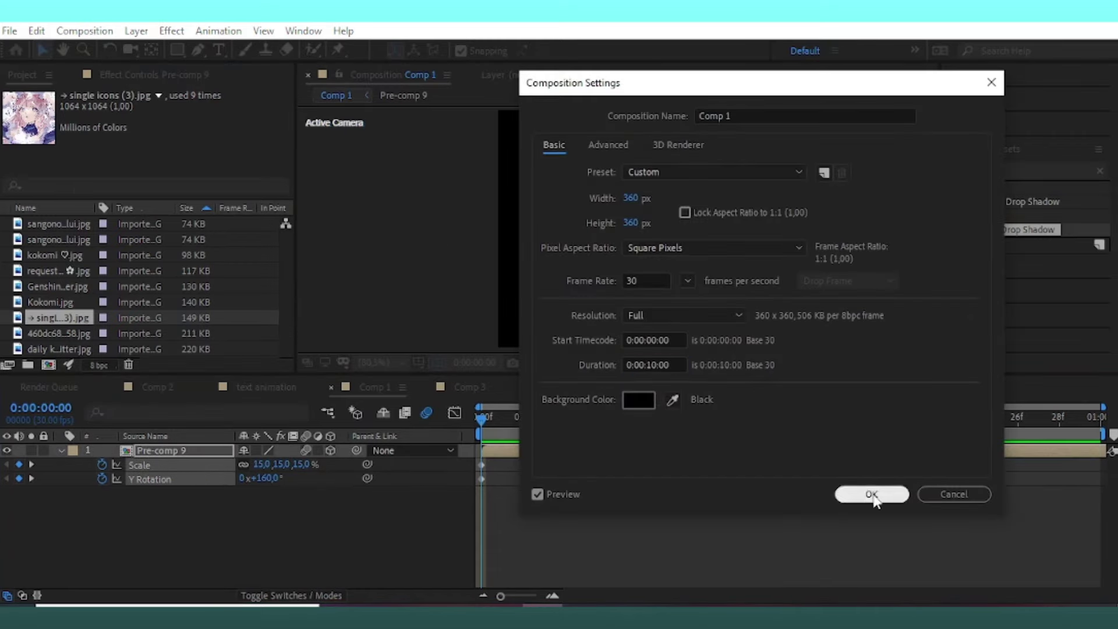
pyautogui.click(872, 494)
pyautogui.moveTo(547, 407); pyautogui.dragTo(817, 407)
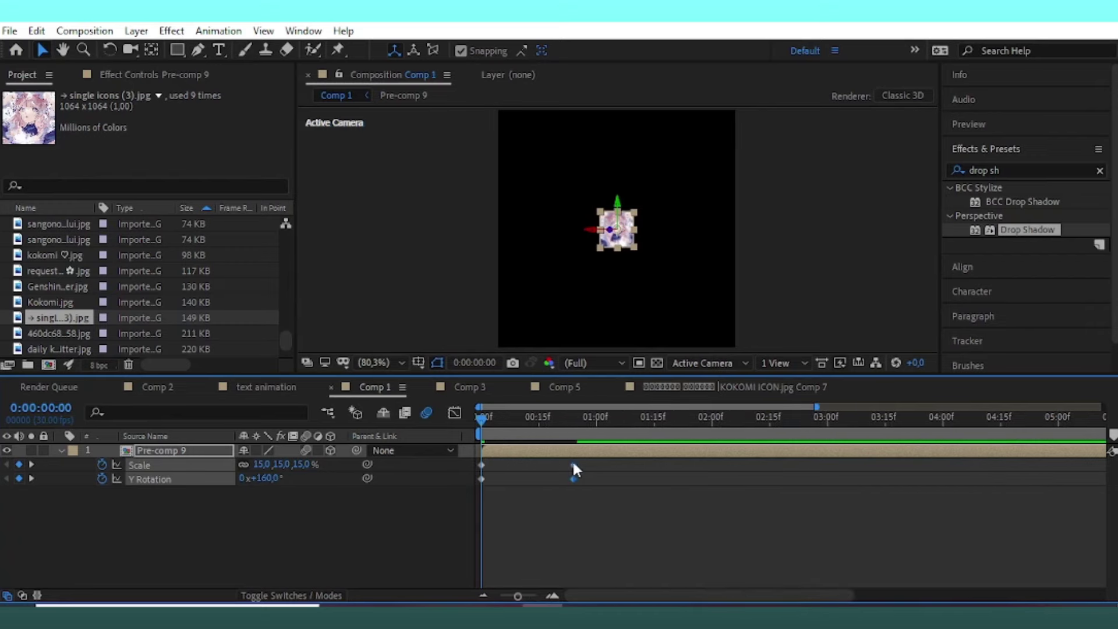
pyautogui.press('space')
pyautogui.press('space')
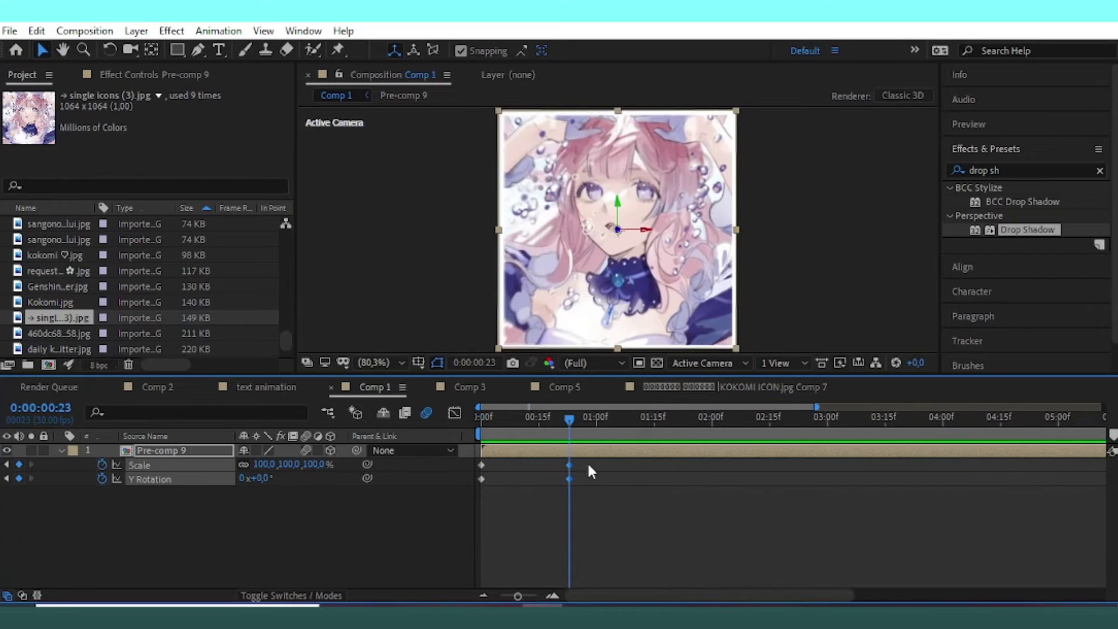
# Shape the Scale curve in the Graph Editor into a steep ease-out.
pyautogui.click(455, 413)
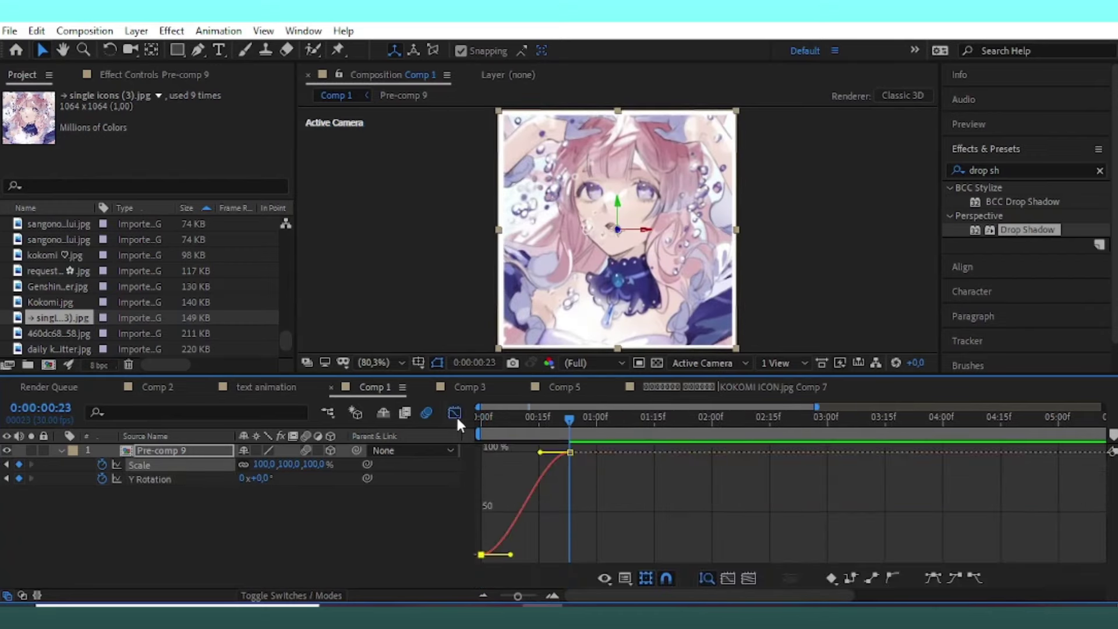
pyautogui.moveTo(510, 554); pyautogui.dragTo(483, 475)
pyautogui.moveTo(541, 453); pyautogui.dragTo(505, 454)
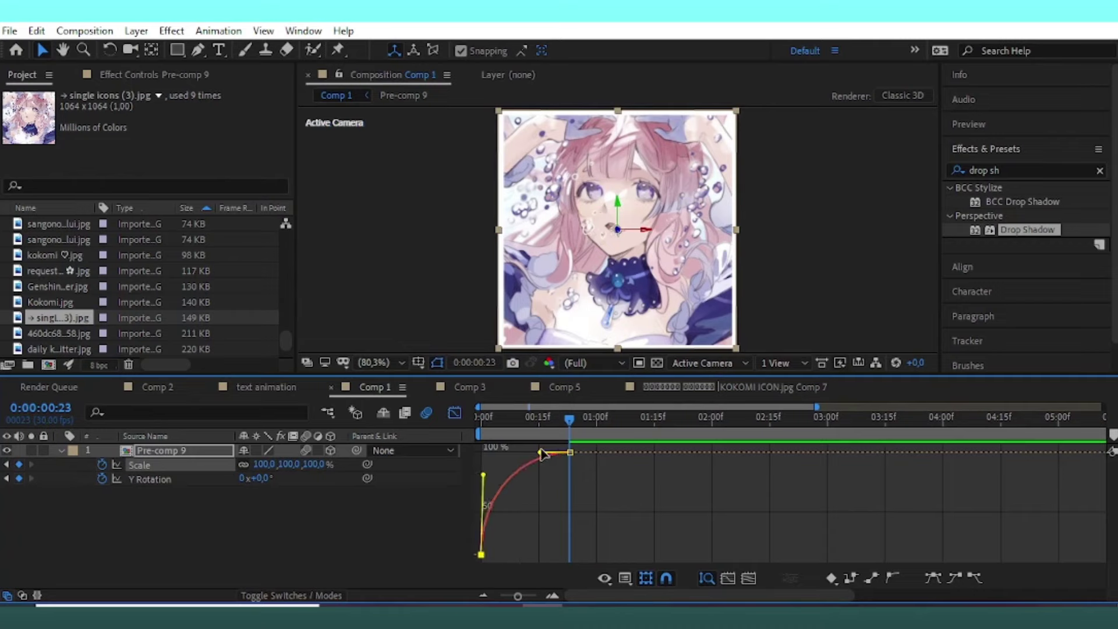
pyautogui.click(455, 412)
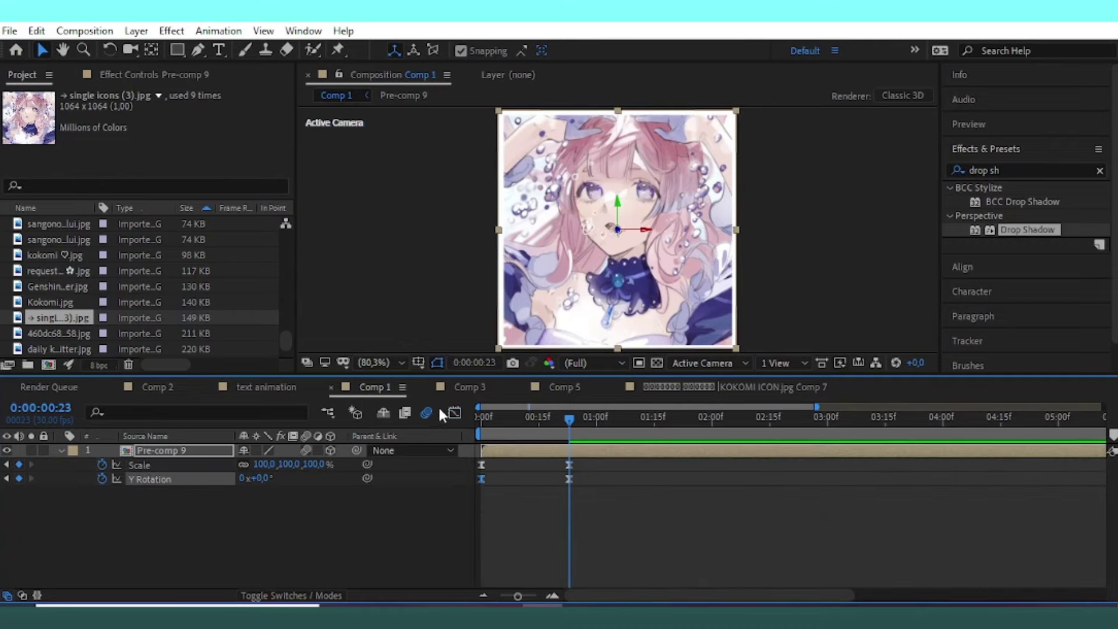
# Give the Y Rotation curve a matching steep ease-out and preview the result.
pyautogui.click(454, 412)
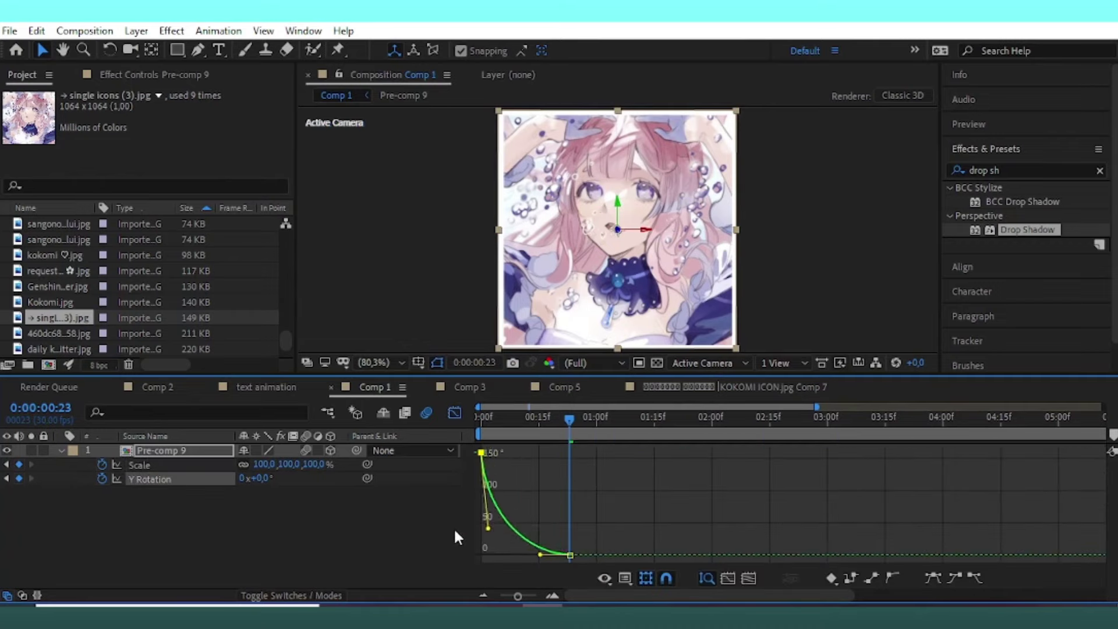
pyautogui.moveTo(488, 528); pyautogui.dragTo(483, 534)
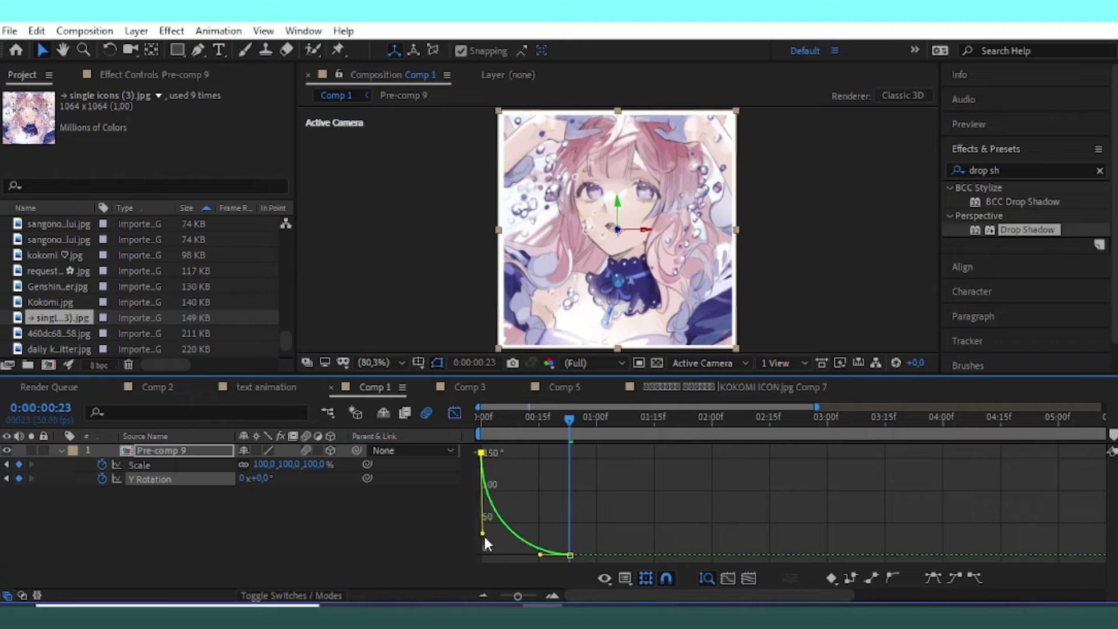
pyautogui.moveTo(540, 554); pyautogui.dragTo(500, 551)
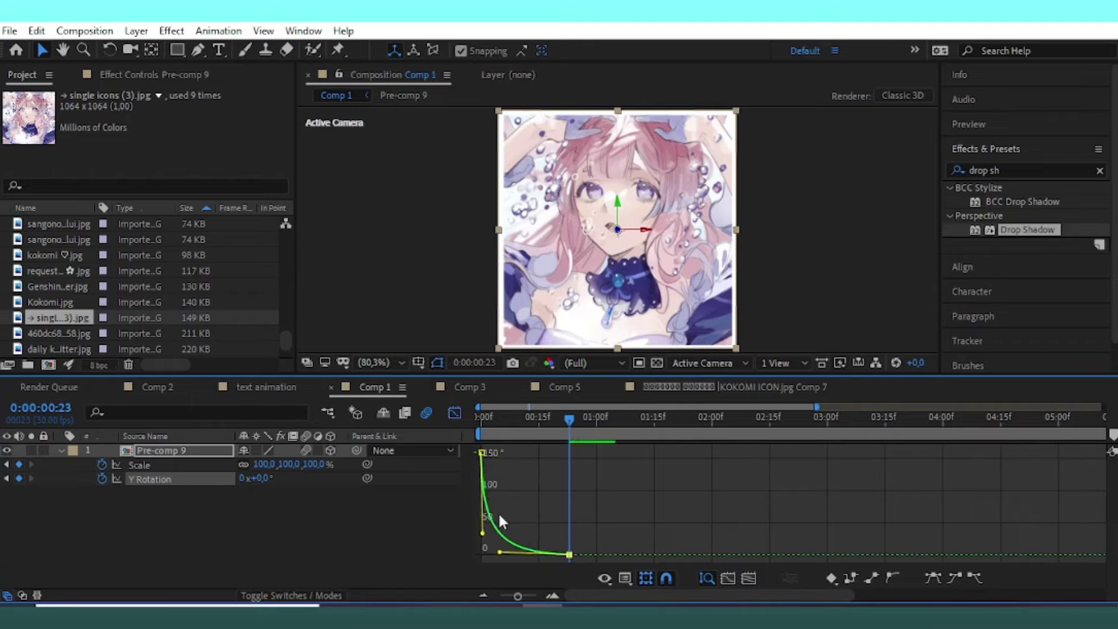
pyautogui.press('space')
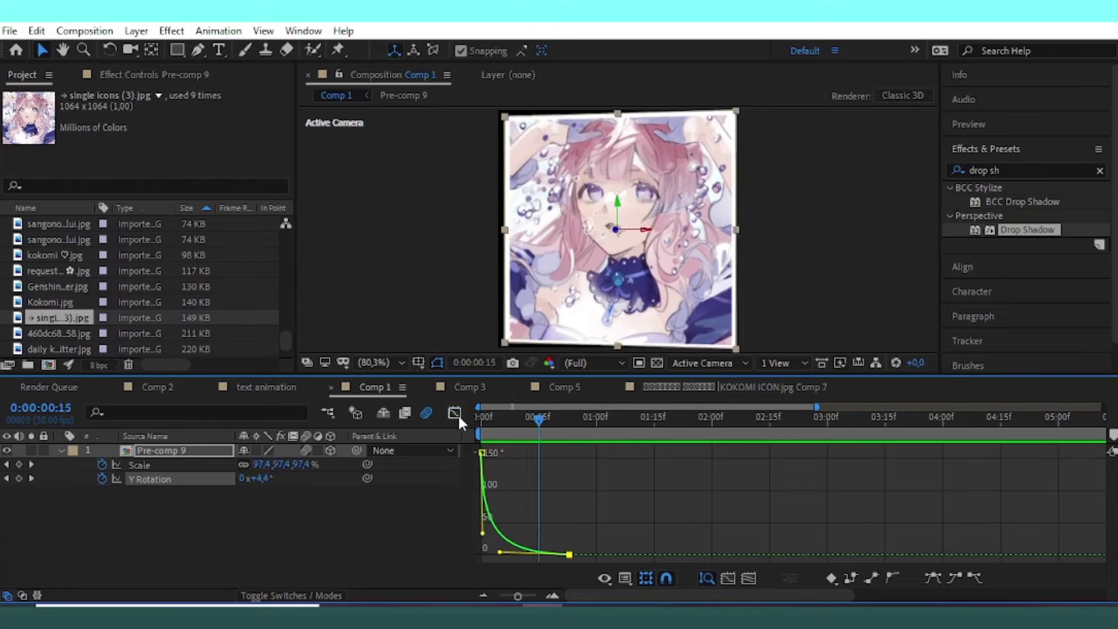
pyautogui.click(457, 414)
pyautogui.moveTo(789, 415); pyautogui.dragTo(654, 454)
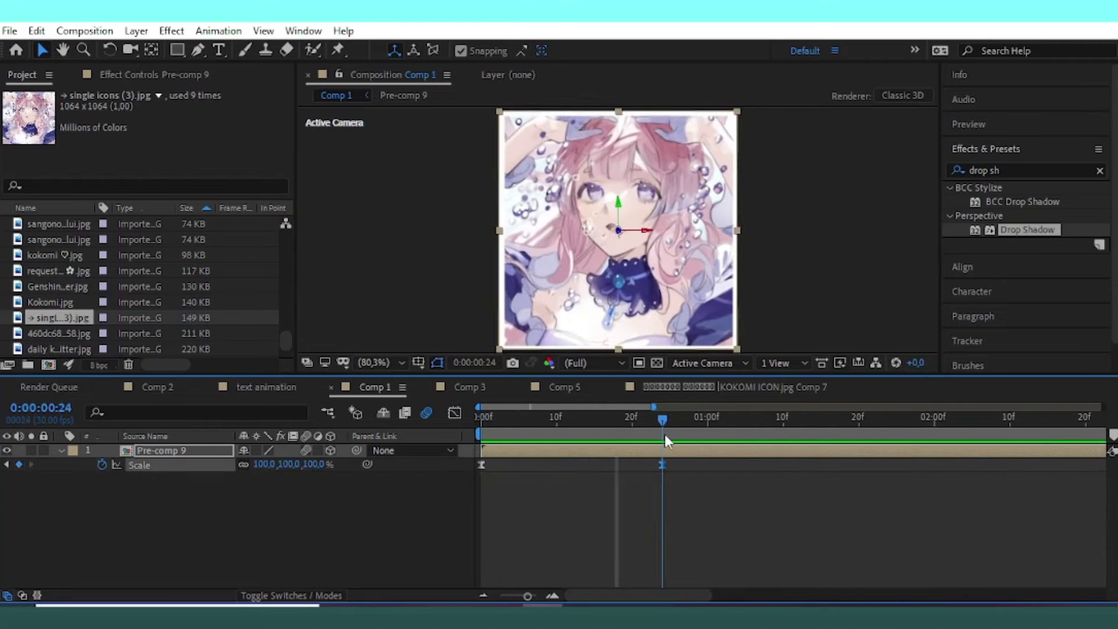
# Add Null 79 and parent Pre-comp 9 to it.
pyautogui.click(665, 435)
pyautogui.click(136, 31)
pyautogui.moveTo(155, 47)
pyautogui.click(431, 120)
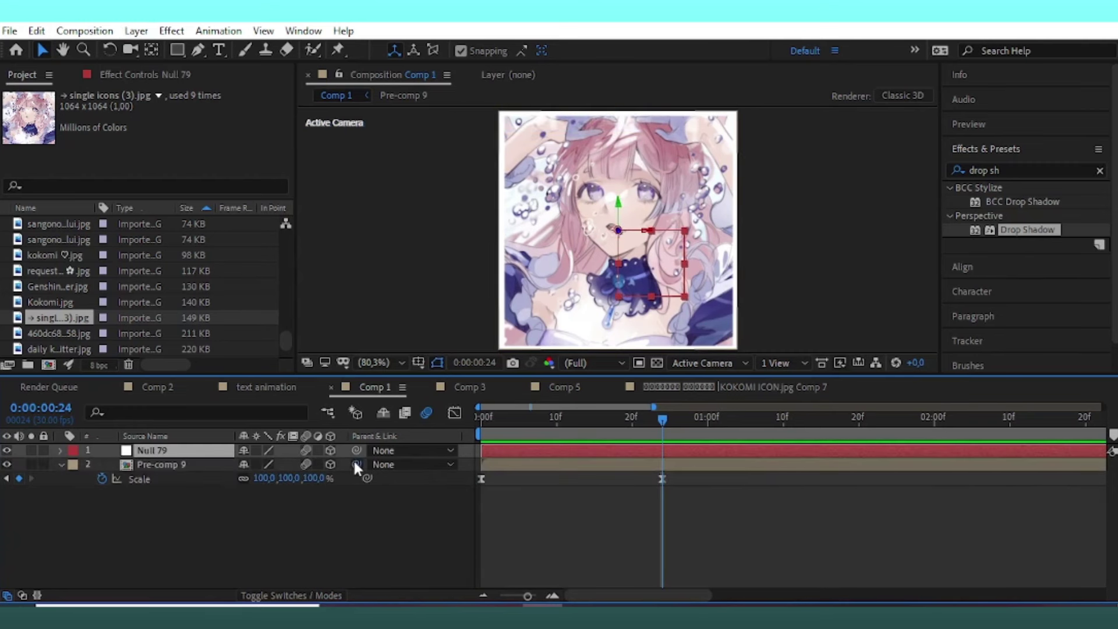
pyautogui.moveTo(357, 464); pyautogui.dragTo(175, 450)
pyautogui.click(539, 422)
pyautogui.moveTo(547, 451); pyautogui.dragTo(600, 457)
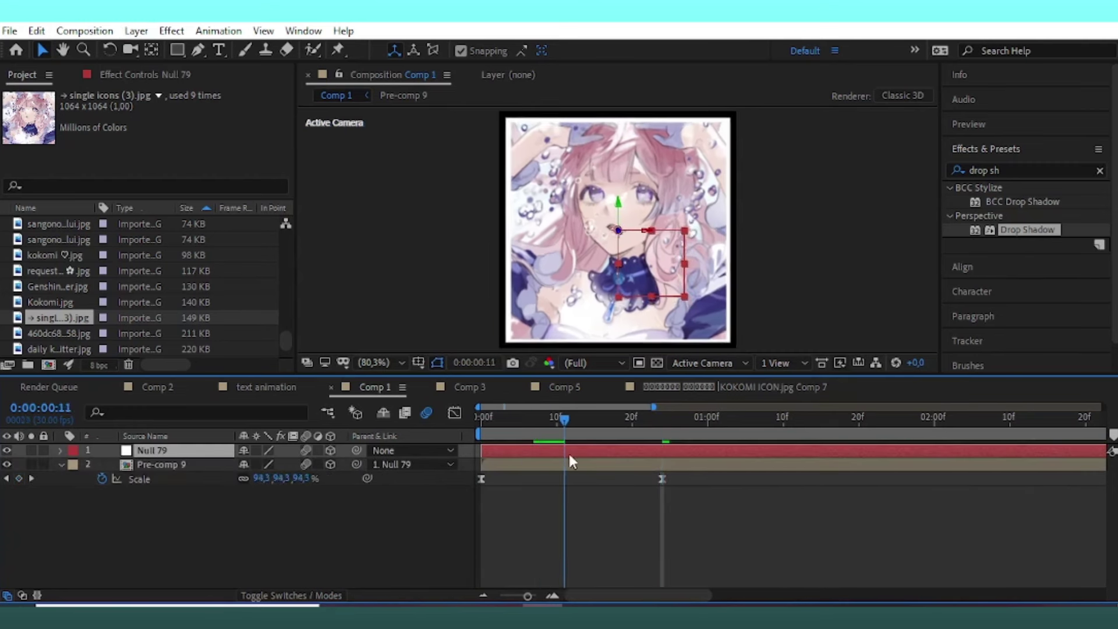
# Keyframe Null 79 from 100% to 55% Scale and 0° to 343° Y Rotation by 2 s.
pyautogui.press('r')
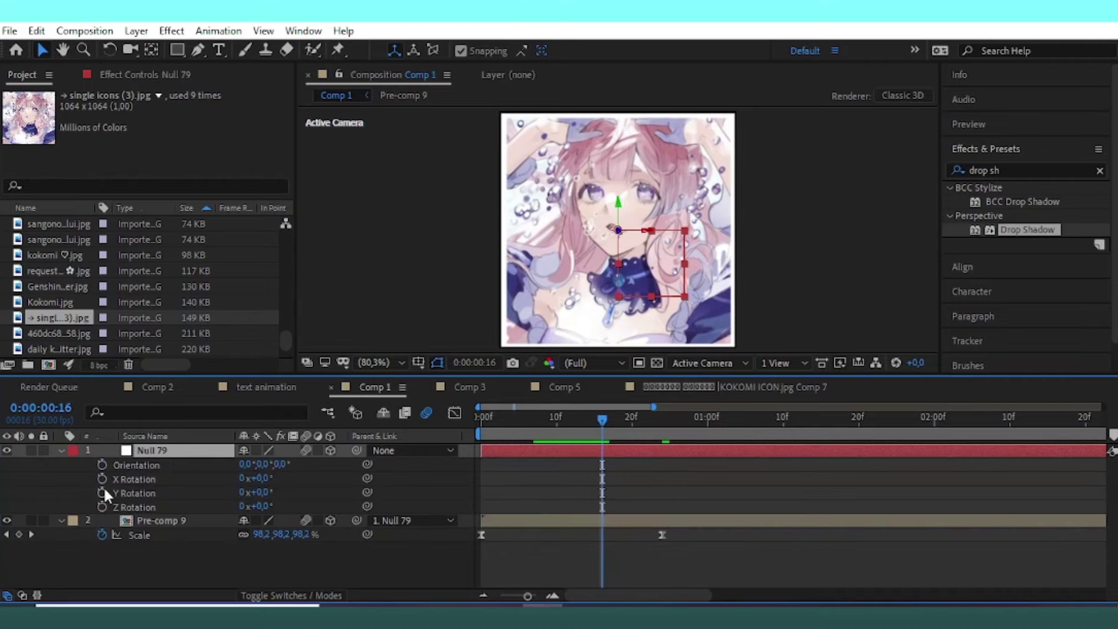
pyautogui.press('s')
pyautogui.click(102, 464)
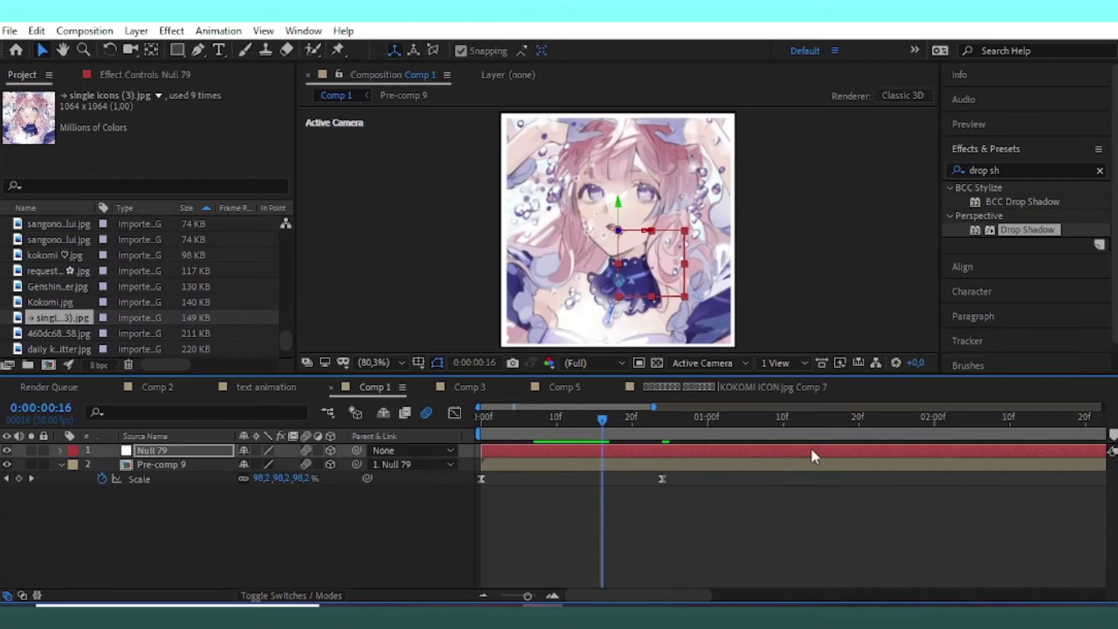
pyautogui.hotkey('alt', 'shift', 'r')
pyautogui.click(935, 420)
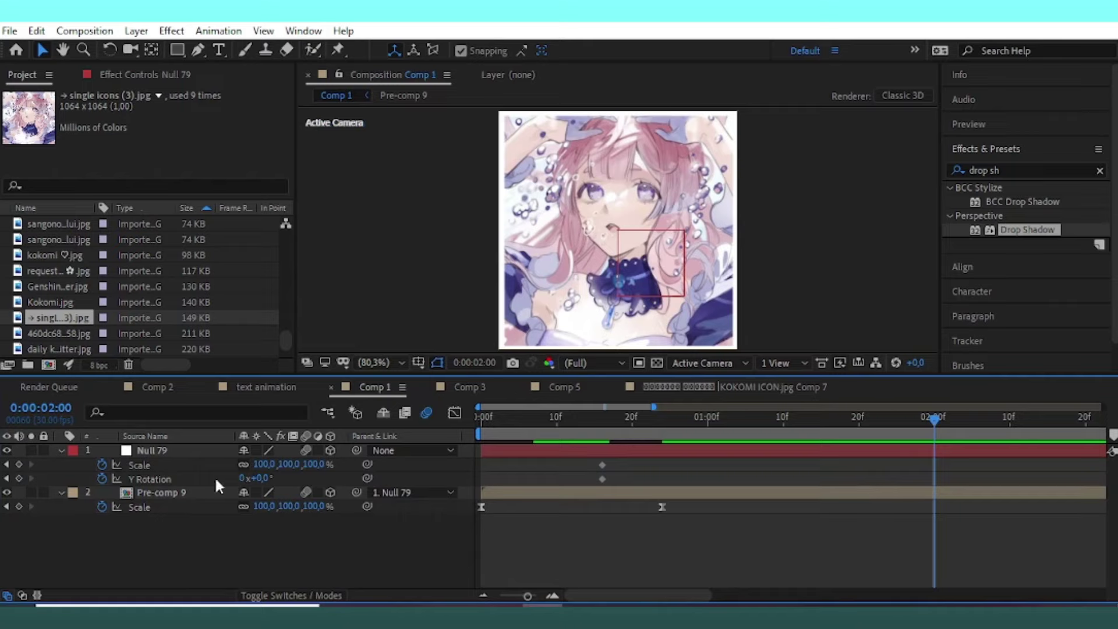
pyautogui.moveTo(265, 476)
pyautogui.mouseDown()
pyautogui.moveTo(538, 478)
pyautogui.moveTo(432, 486)
pyautogui.mouseUp()
pyautogui.moveTo(320, 466); pyautogui.dragTo(280, 480)
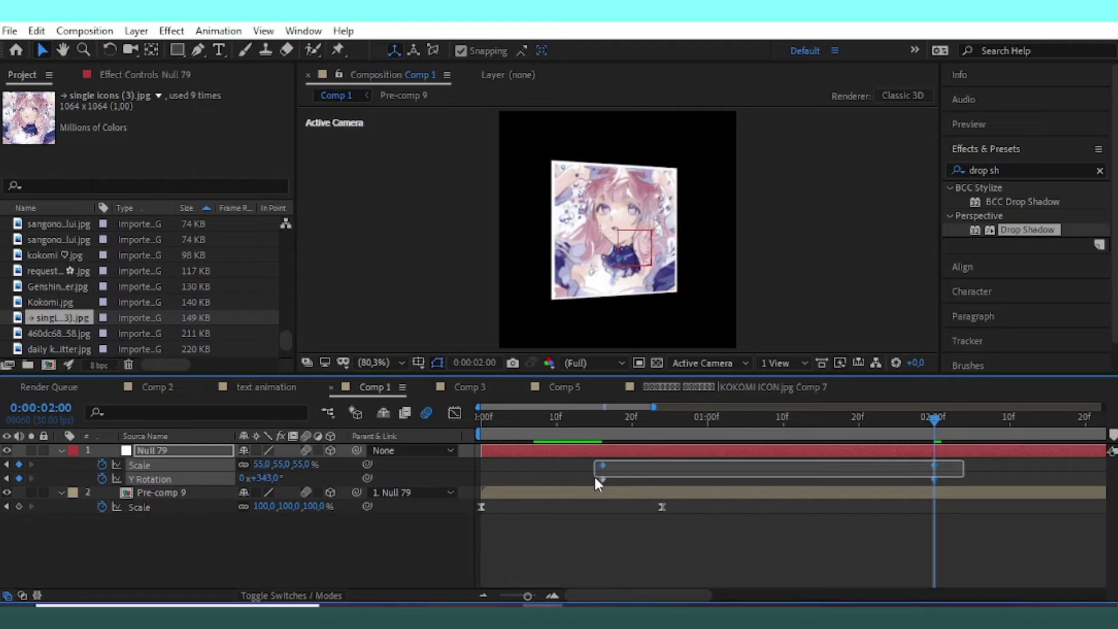
pyautogui.moveTo(595, 480); pyautogui.dragTo(539, 488)
# Adjust Null 79's keyframe influence in the speed graph for a sharp ease, then preview.
pyautogui.click(454, 413)
pyautogui.rightClick(925, 489)
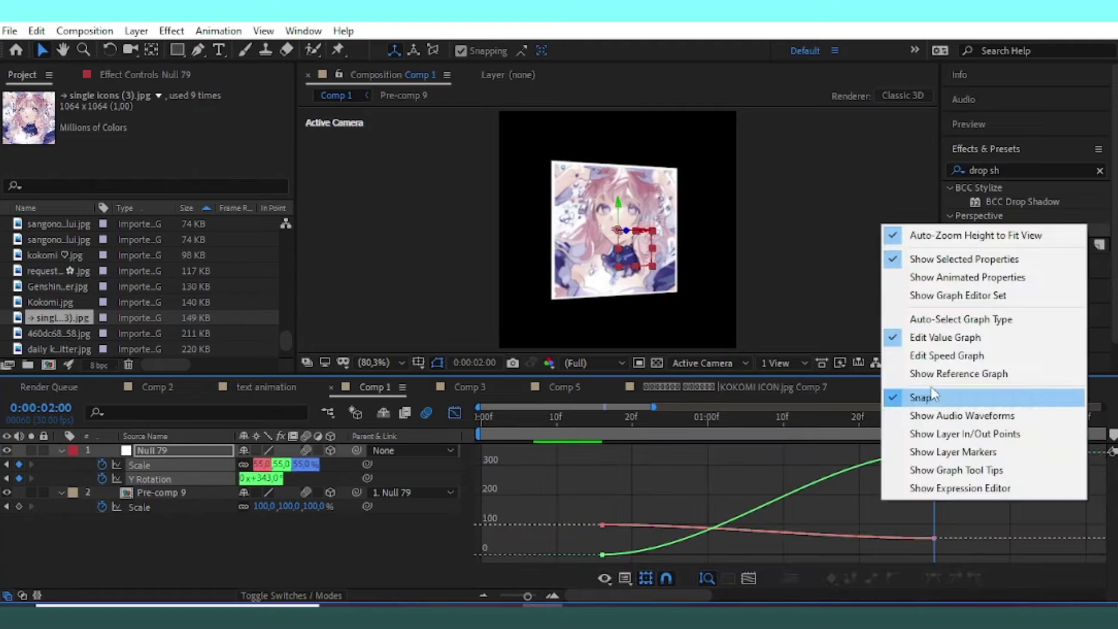
pyautogui.click(955, 359)
pyautogui.moveTo(561, 564); pyautogui.dragTo(561, 562)
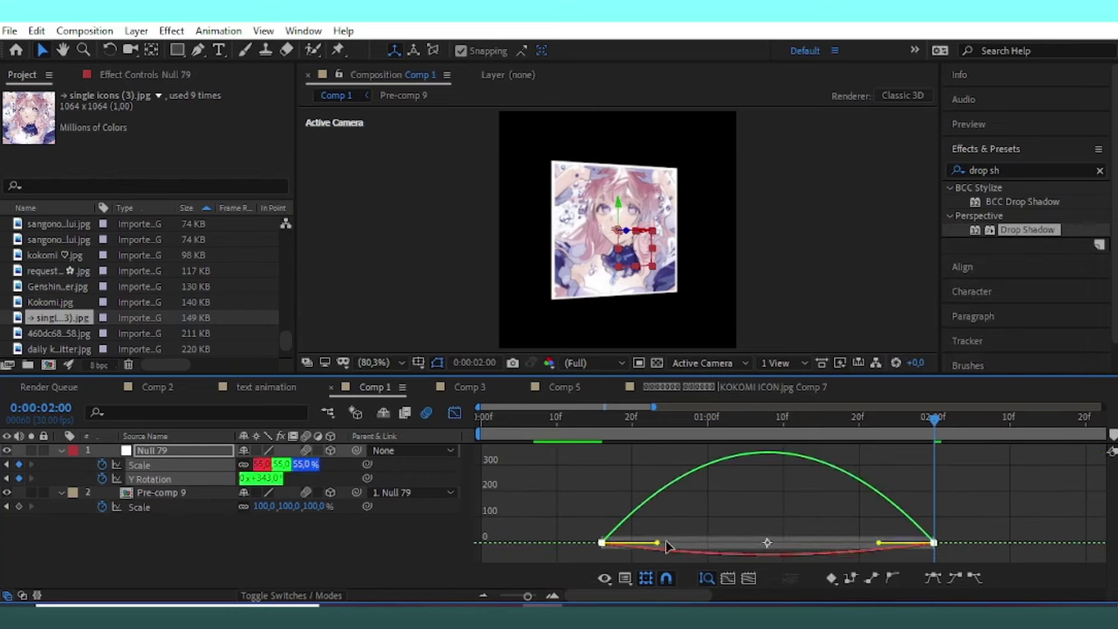
pyautogui.moveTo(658, 543); pyautogui.dragTo(725, 542)
pyautogui.moveTo(879, 543); pyautogui.dragTo(813, 543)
pyautogui.press('Home')
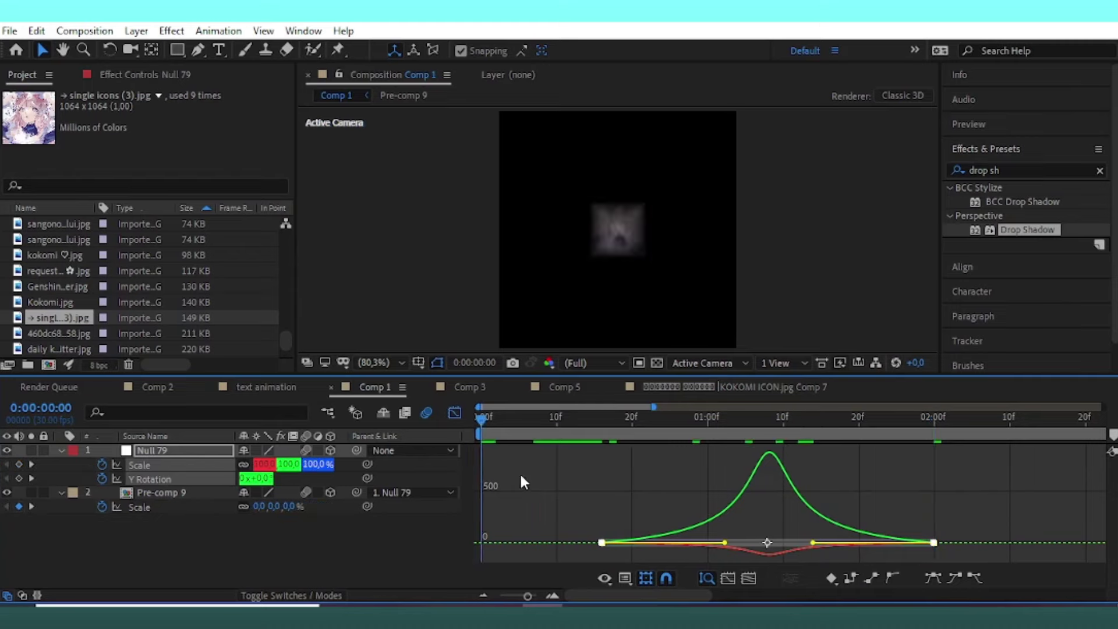
pyautogui.press('space')
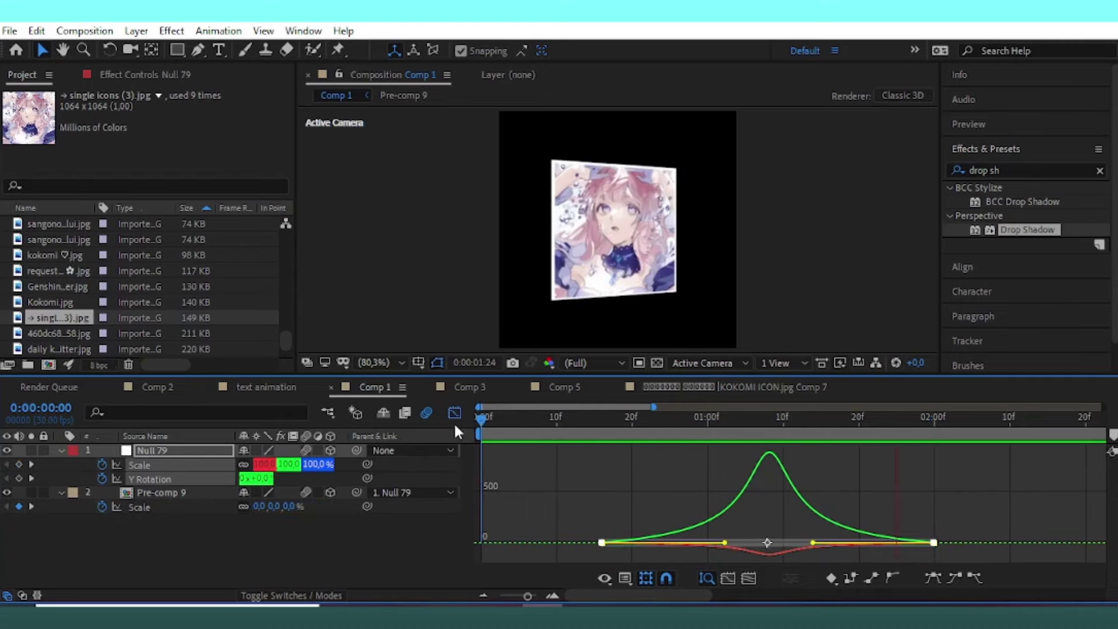
# Move Null 79's scale and rotation keyframes earlier and replay the preview.
pyautogui.click(454, 413)
pyautogui.moveTo(603, 471); pyautogui.dragTo(535, 473)
pyautogui.press('Home')
pyautogui.press('space')
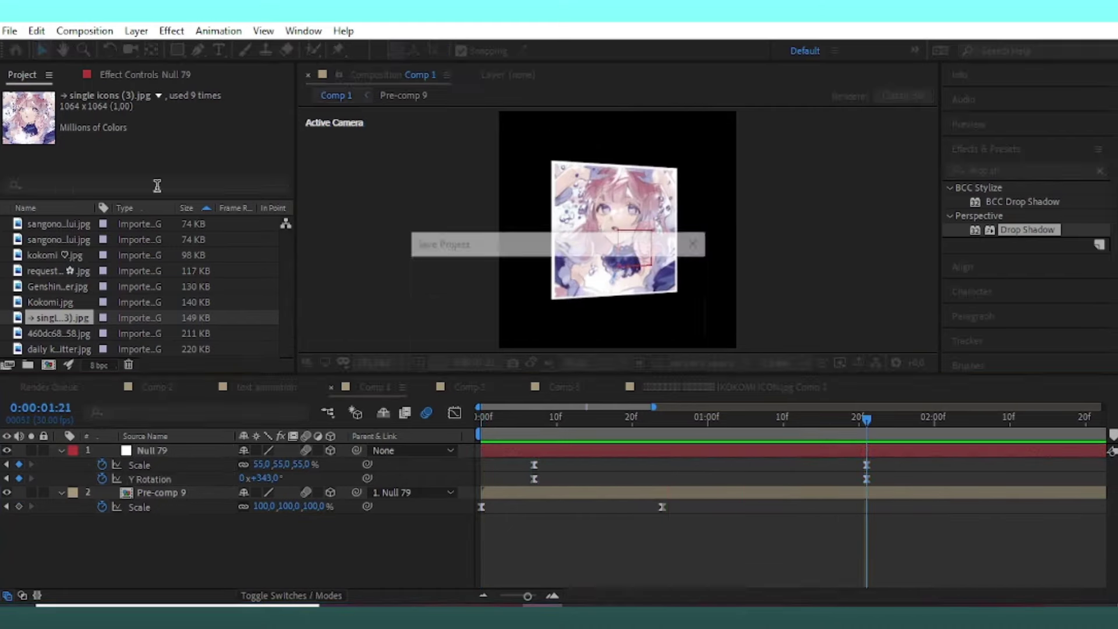
# Add two more anime images to Comp 1 and scale kokomi ♡.jpg to 49%.
pyautogui.click(55, 270)
pyautogui.moveTo(618, 236); pyautogui.dragTo(618, 235)
pyautogui.moveTo(55, 255); pyautogui.dragTo(591, 239)
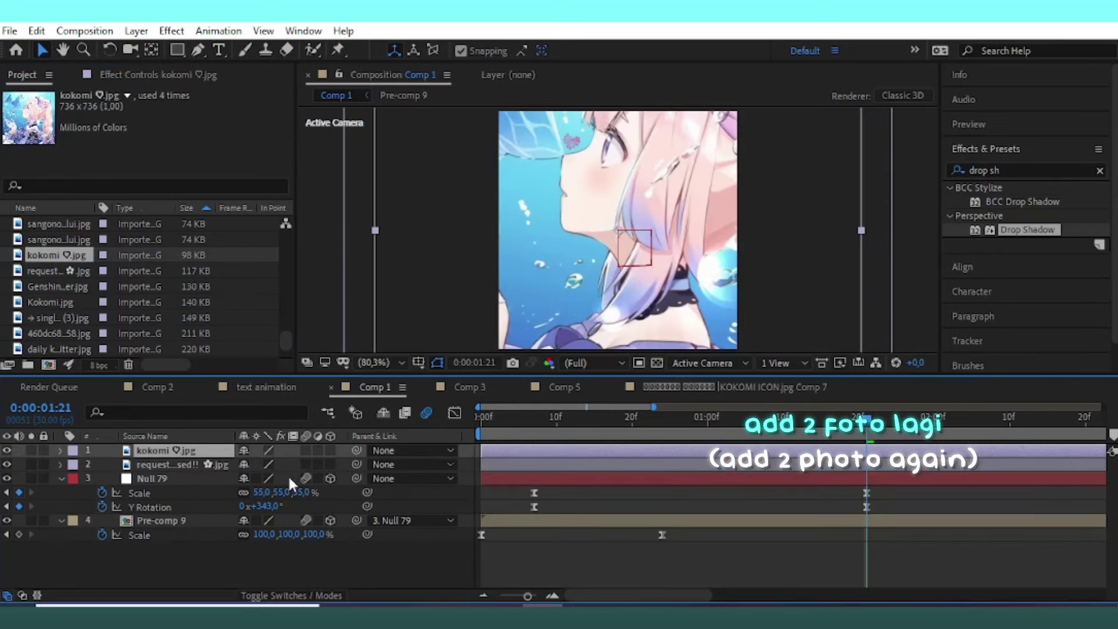
pyautogui.press('s')
pyautogui.moveTo(262, 464); pyautogui.dragTo(256, 464)
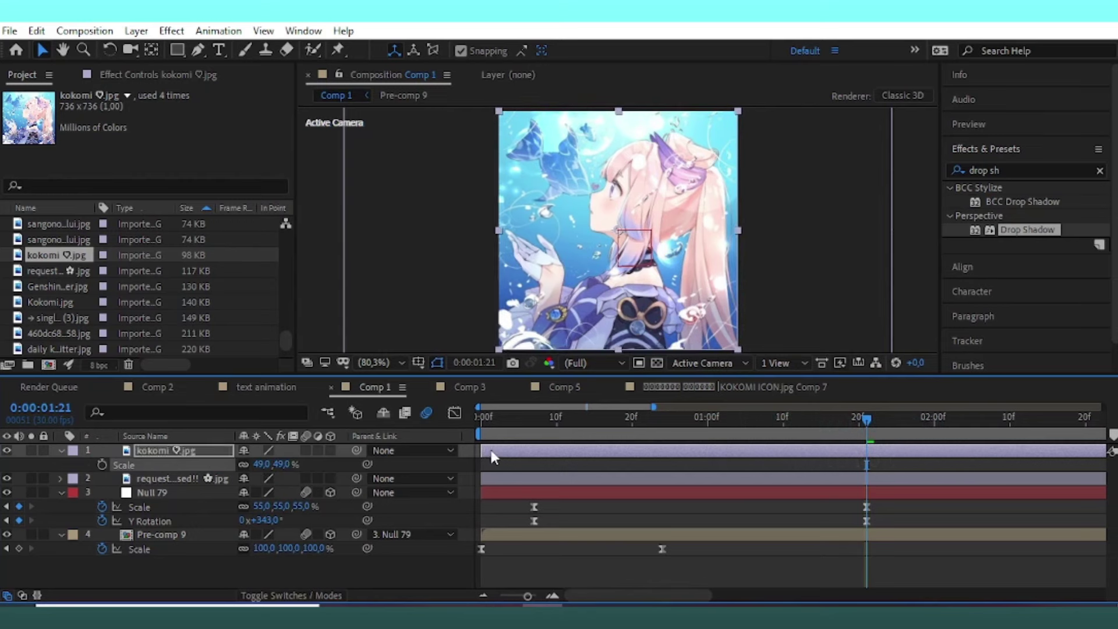
# Create a white solid with a Subtract rectangle mask as the kokomi photo's border.
pyautogui.rightClick(498, 454)
pyautogui.press('Escape')
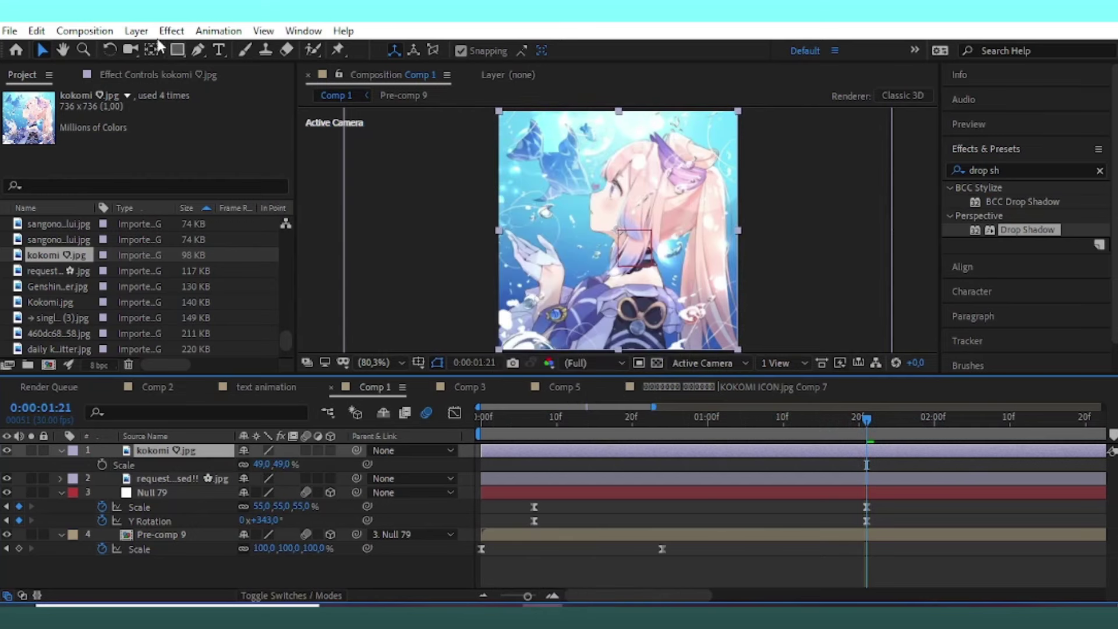
pyautogui.click(136, 31)
pyautogui.moveTo(155, 47)
pyautogui.click(425, 68)
pyautogui.press('Return')
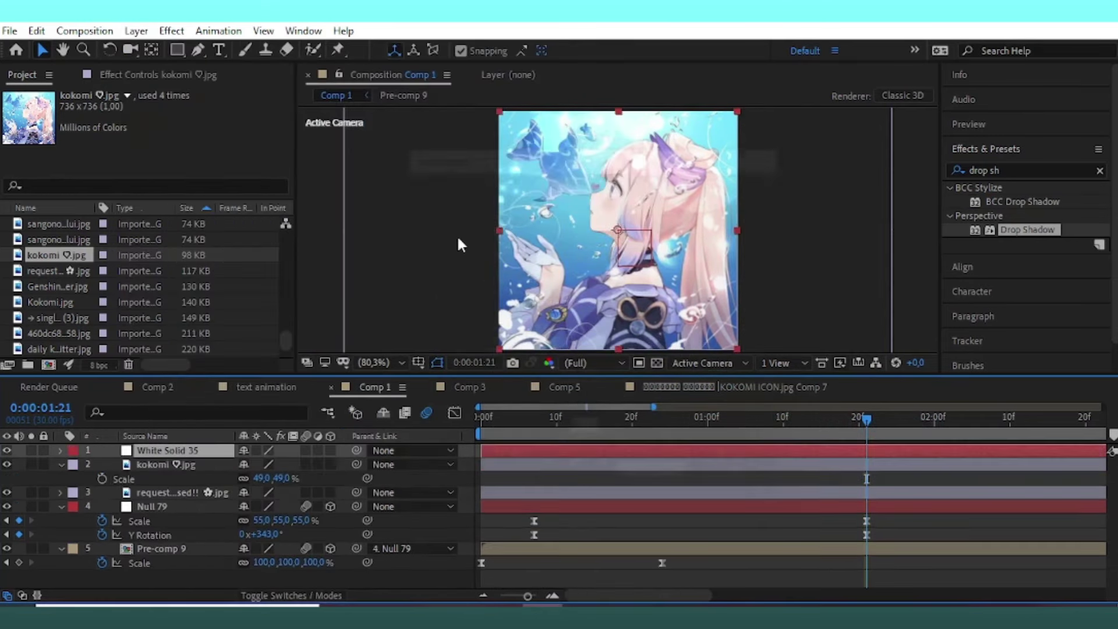
pyautogui.press('q')
pyautogui.moveTo(501, 115); pyautogui.dragTo(739, 344)
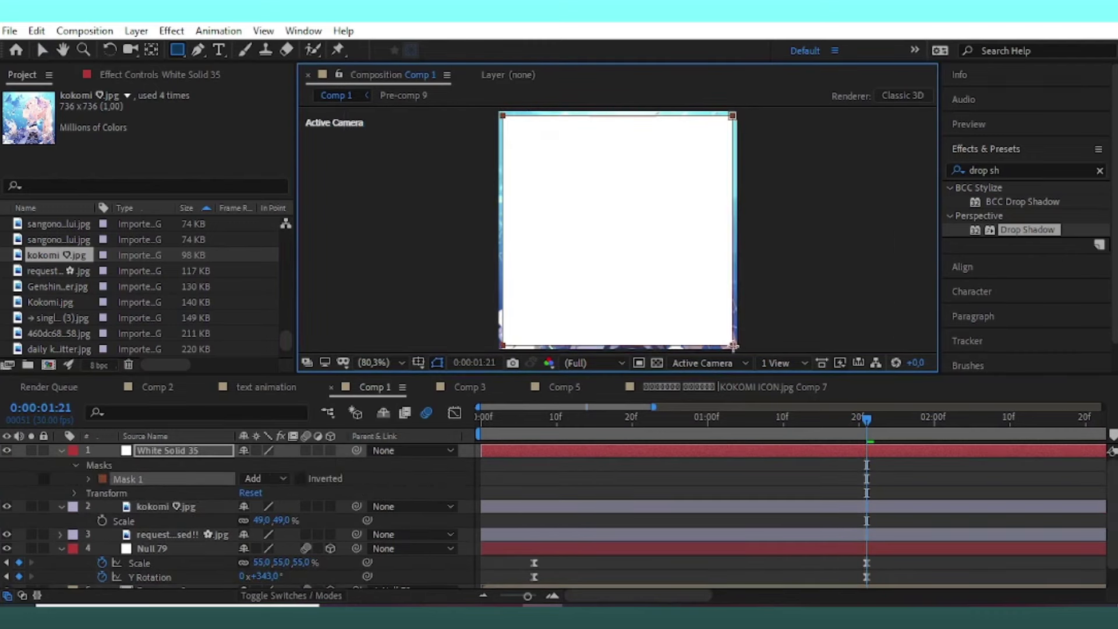
pyautogui.click(254, 477)
pyautogui.click(309, 392)
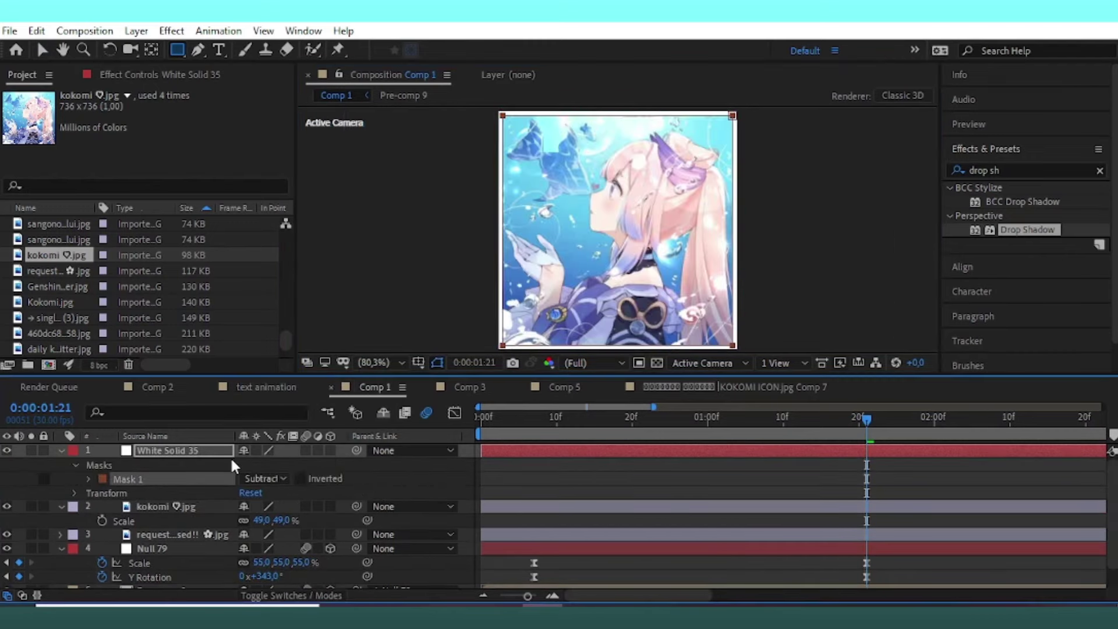
# Pre-compose the white solid with kokomi ♡.jpg into Pre-comp 10 and hide it.
pyautogui.click(60, 450)
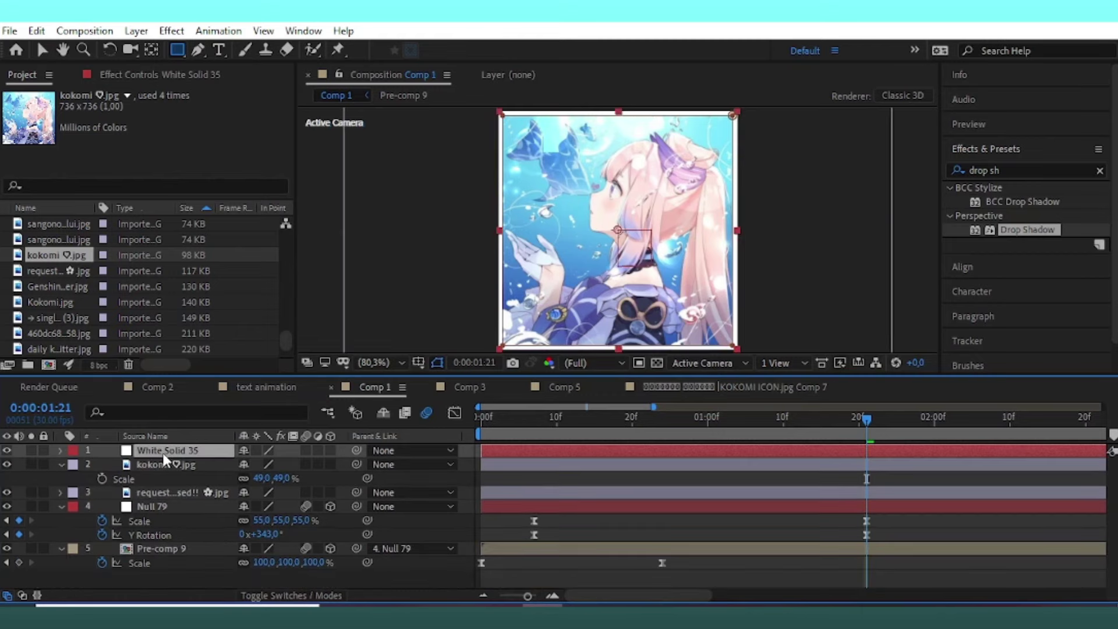
pyautogui.keyDown('shift'); pyautogui.click(148, 463); pyautogui.keyUp('shift')
pyautogui.rightClick(148, 463)
pyautogui.click(233, 530)
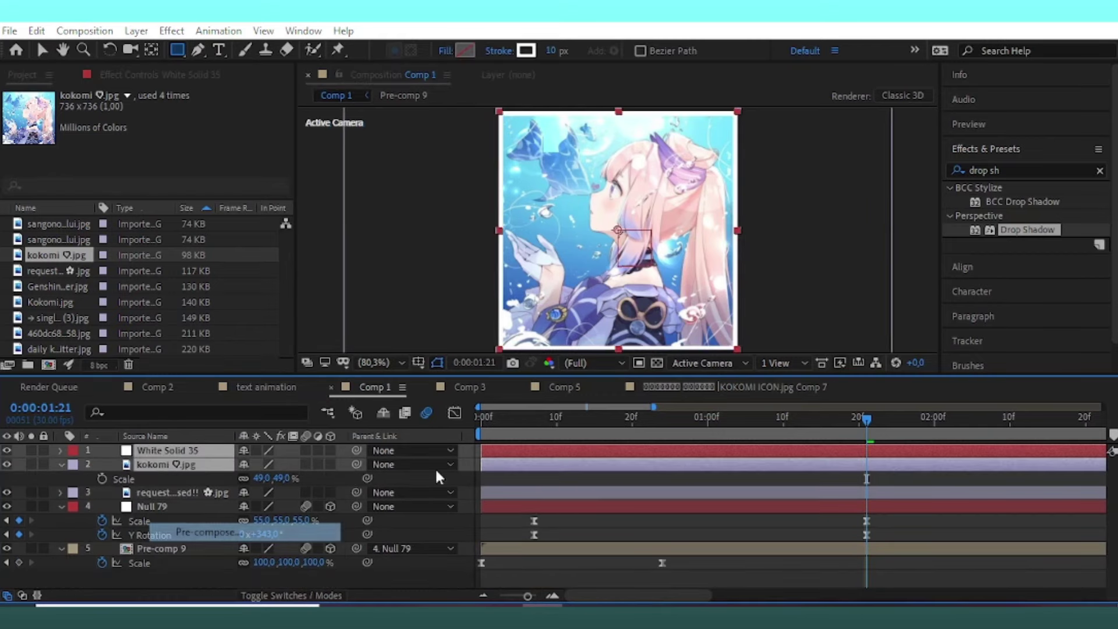
pyautogui.click(646, 405)
pyautogui.click(8, 450)
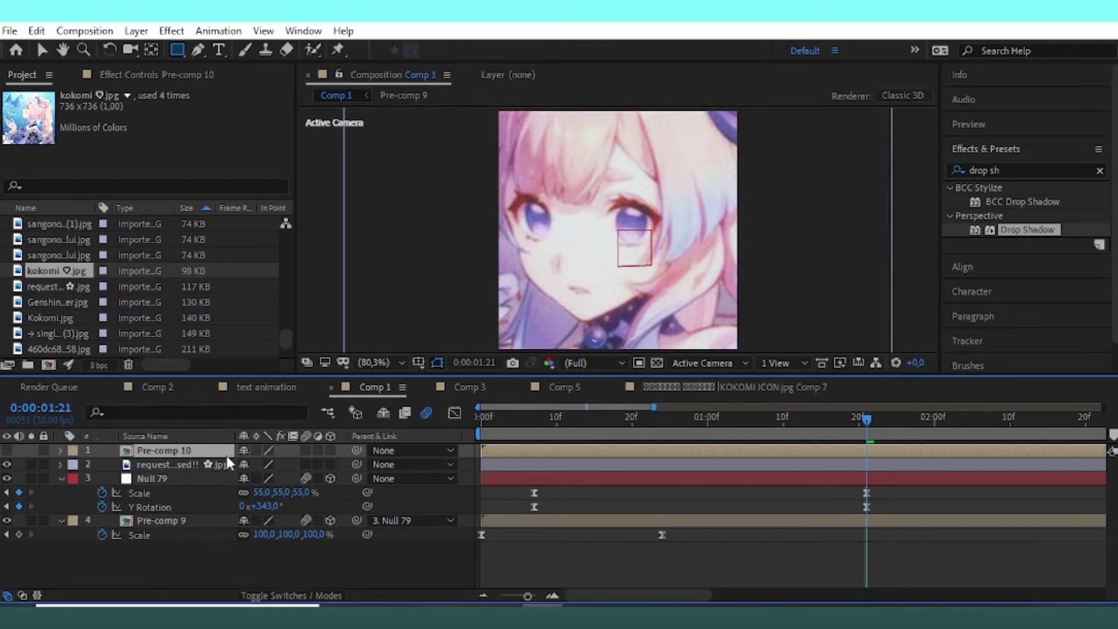
# Scale the second new image to 44%.
pyautogui.click(187, 465)
pyautogui.press('s')
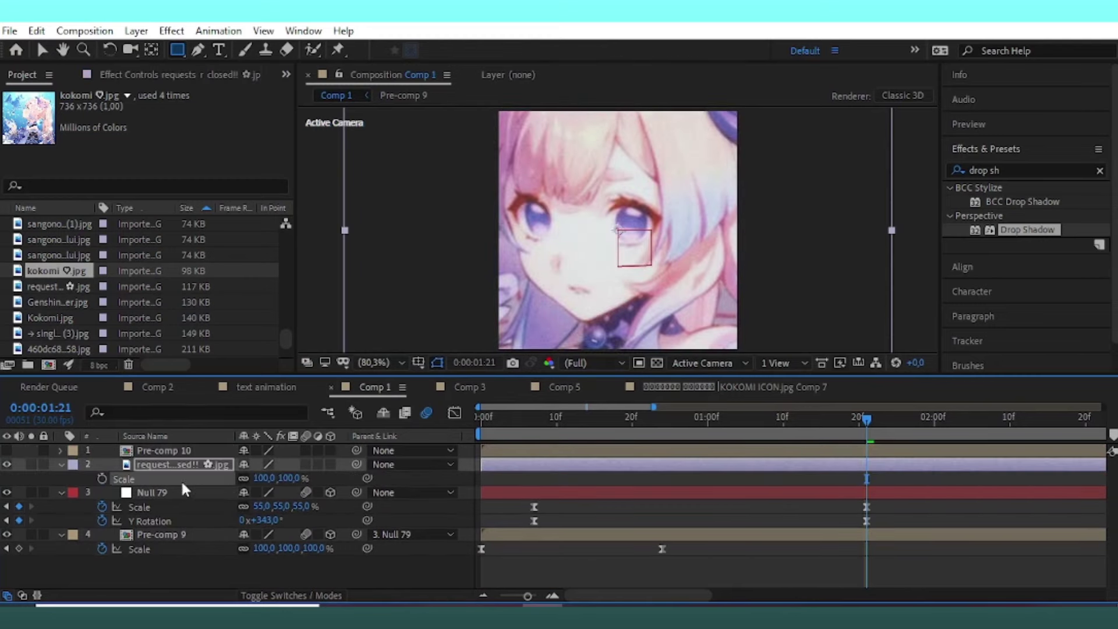
pyautogui.click(264, 478)
pyautogui.write('42')
pyautogui.press('Return')
pyautogui.moveTo(249, 493); pyautogui.dragTo(251, 493)
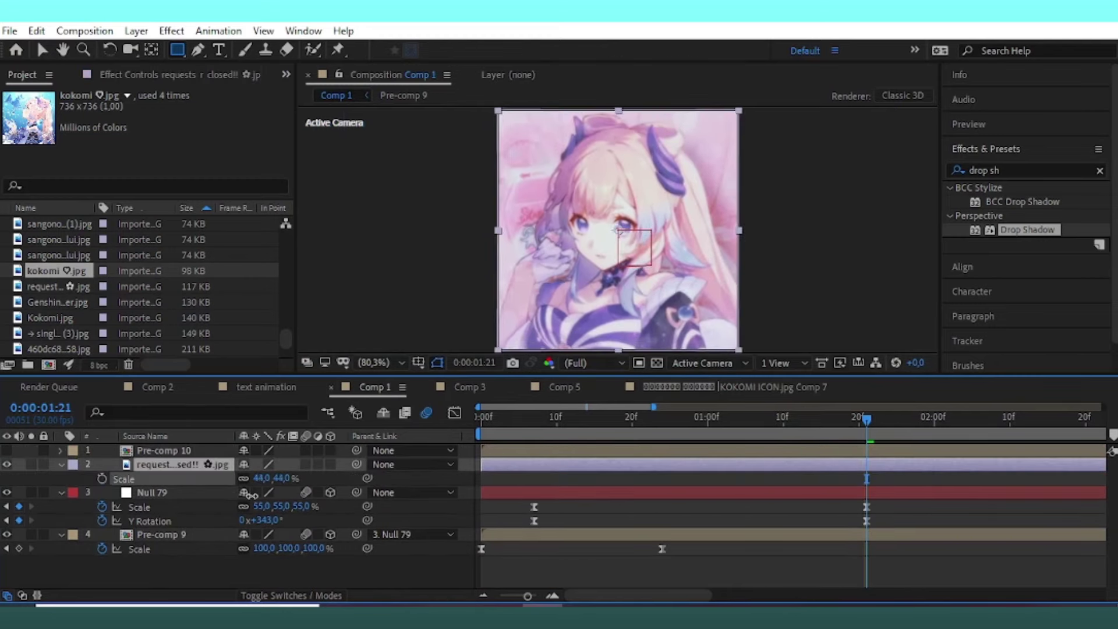
# Paste the white frame over the second image, pre-compose them into Pre-comp 11, and show Pre-comp 10.
pyautogui.hotkey('ctrl', 'y')
pyautogui.press('Return')
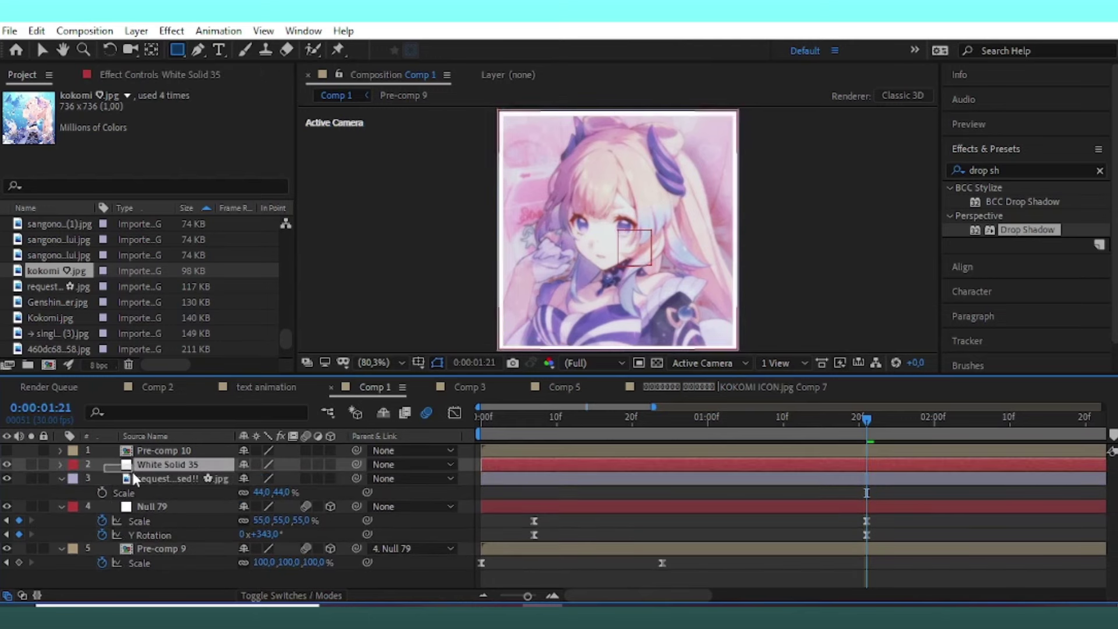
pyautogui.rightClick(132, 478)
pyautogui.keyDown('ctrl'); pyautogui.click(131, 477); pyautogui.keyUp('ctrl')
pyautogui.rightClick(131, 477)
pyautogui.click(227, 400)
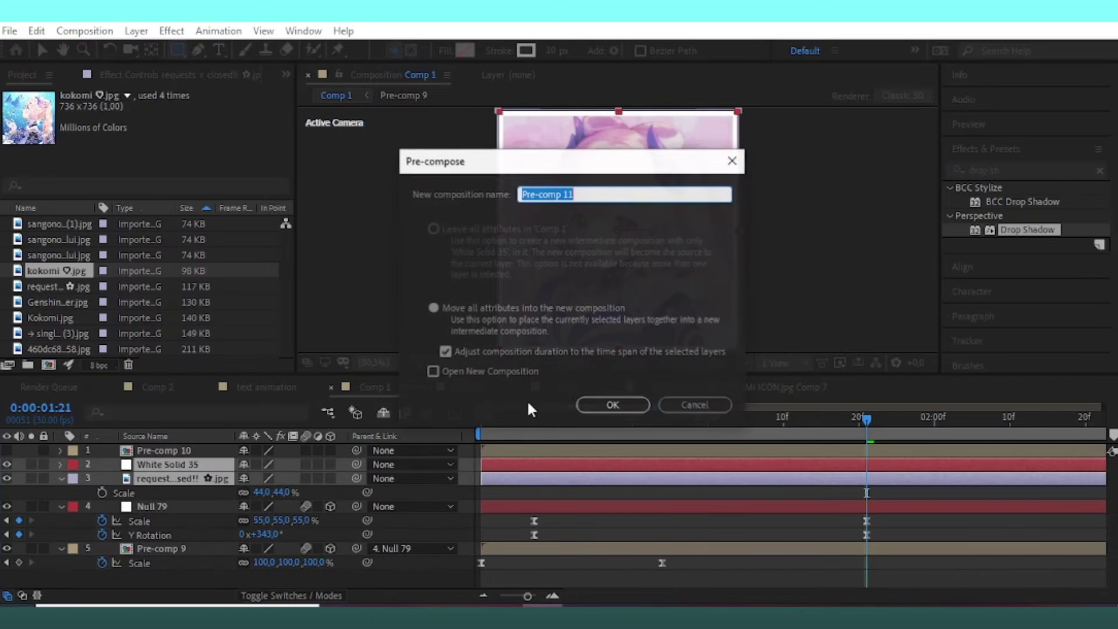
pyautogui.click(612, 405)
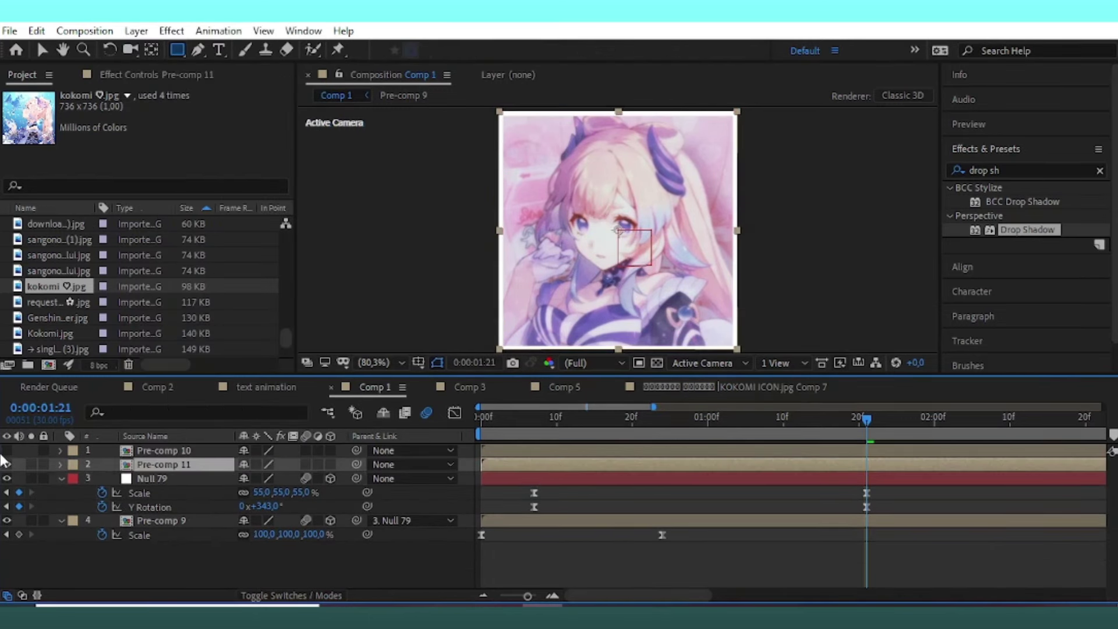
pyautogui.click(6, 451)
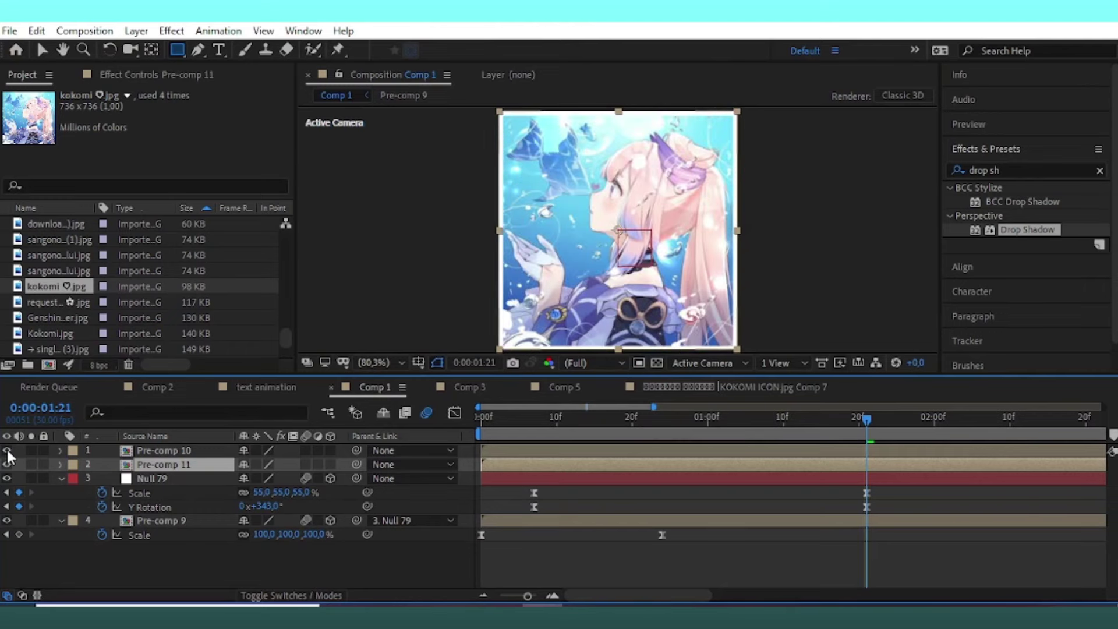
# Create a new 260 × 335 white solid.
pyautogui.click(501, 478)
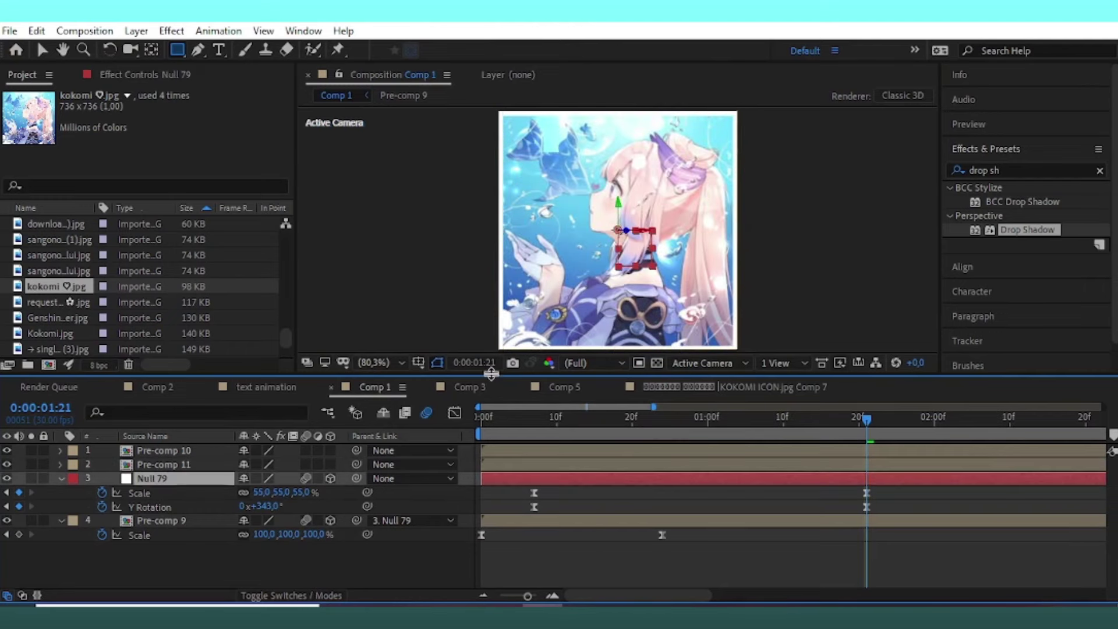
pyautogui.click(135, 31)
pyautogui.click(251, 68)
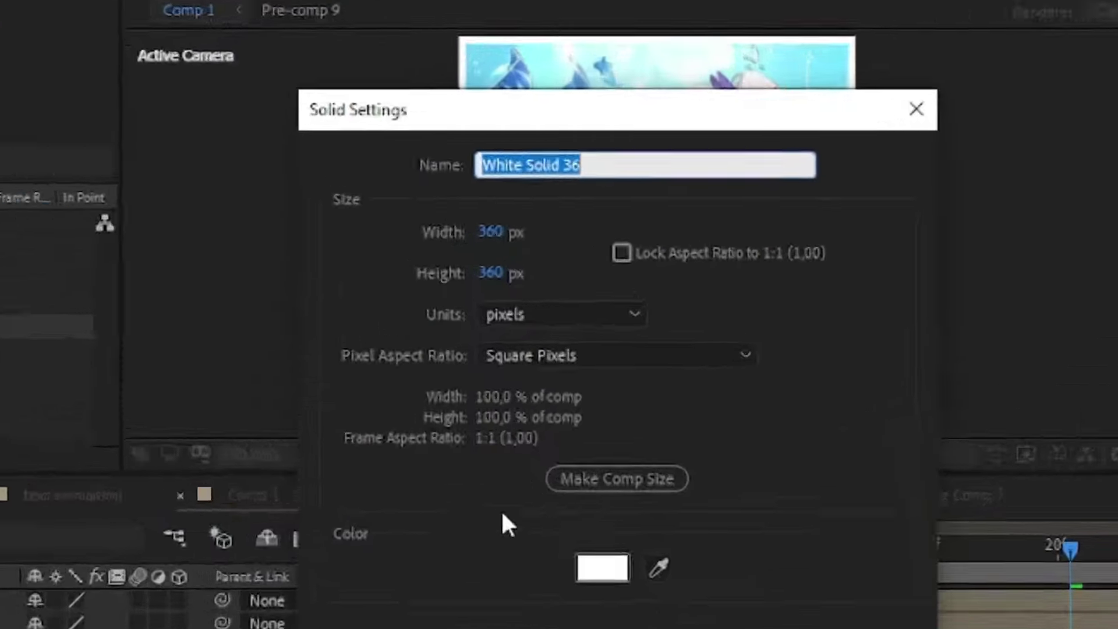
pyautogui.click(495, 233)
pyautogui.write('2')
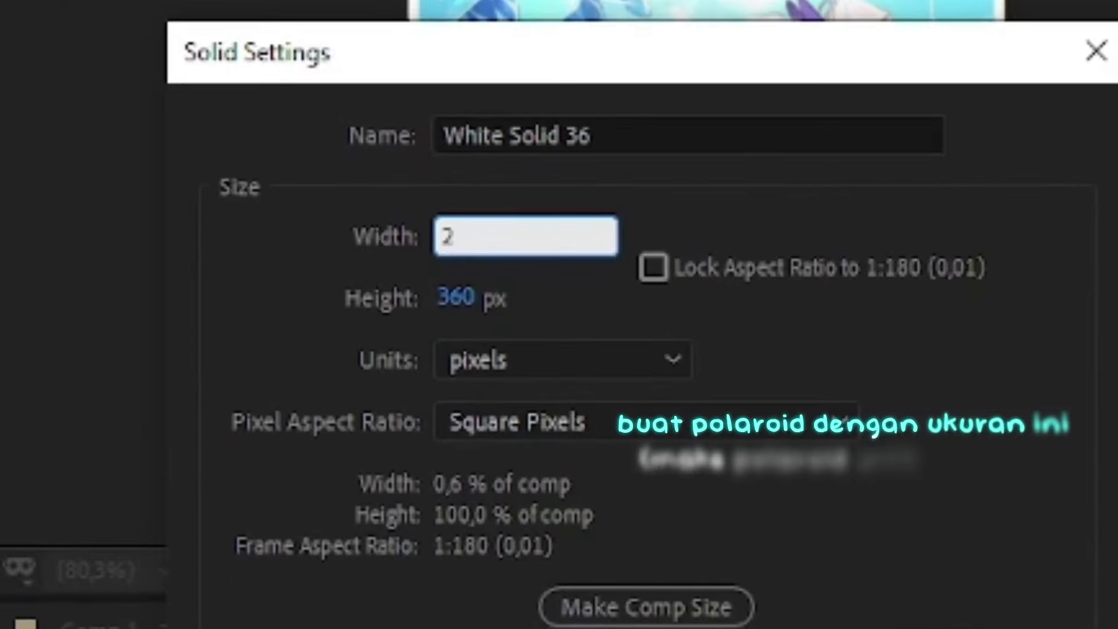
pyautogui.write('60')
pyautogui.click(449, 300)
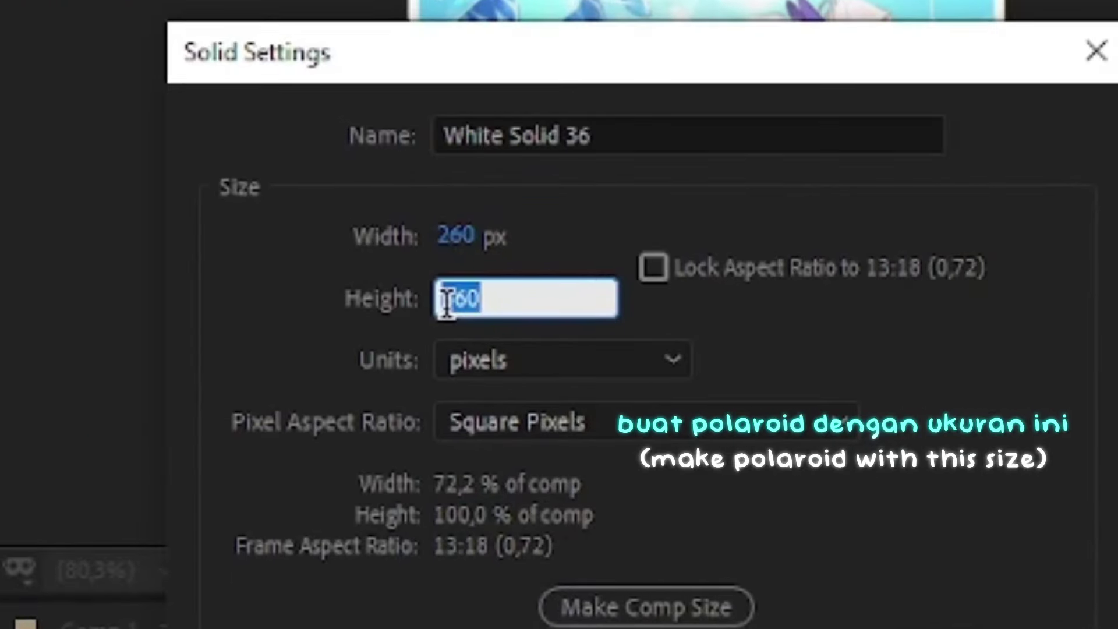
pyautogui.write('335')
pyautogui.press('Return')
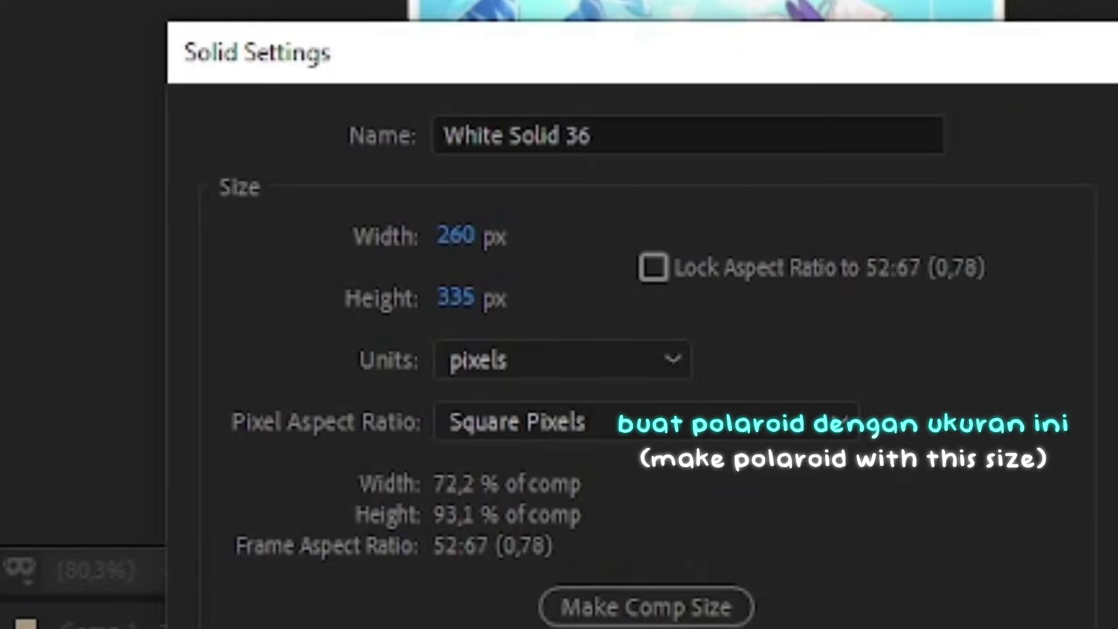
pyautogui.press('Return')
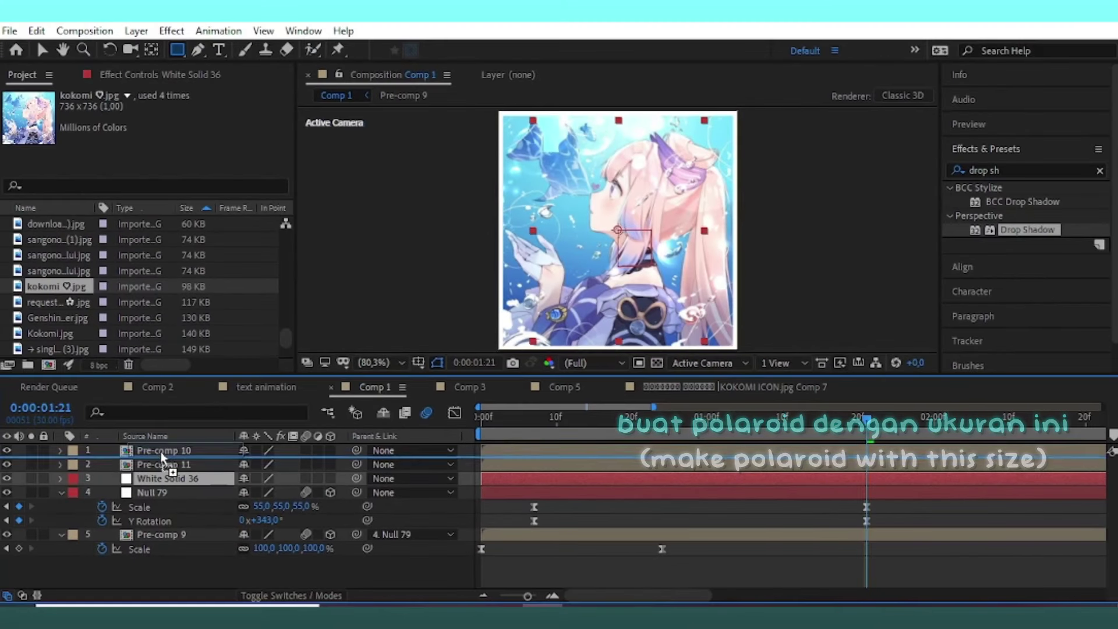
# Move White Solid 36 up, shorten it slightly, and place Pre-comp 10 and 11 above it.
pyautogui.moveTo(148, 485); pyautogui.dragTo(162, 450)
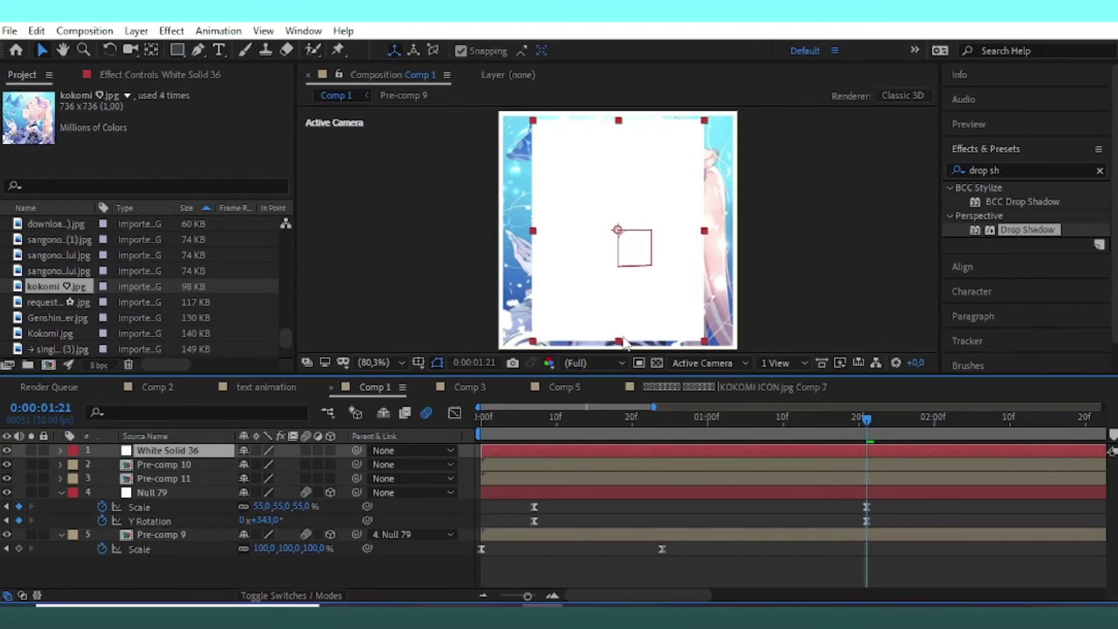
pyautogui.moveTo(624, 340); pyautogui.dragTo(628, 333)
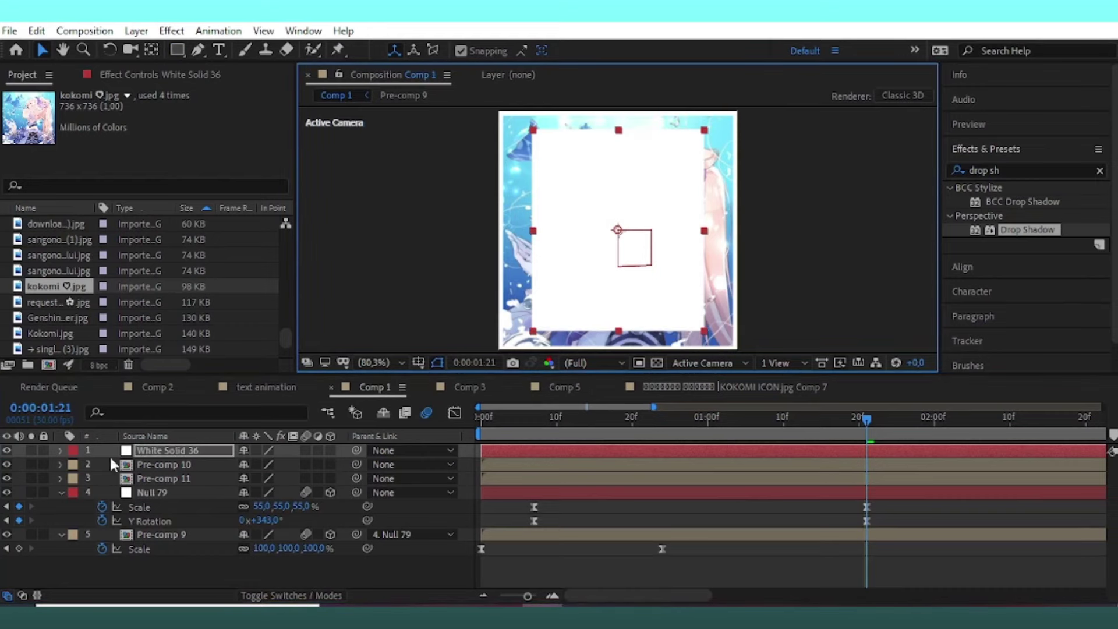
pyautogui.click(163, 465)
pyautogui.keyDown('shift'); pyautogui.click(165, 478); pyautogui.keyUp('shift')
pyautogui.moveTo(165, 478); pyautogui.dragTo(165, 451)
# Scale Pre-comp 10 and 11 to 70%, nudge them up, and duplicate White Solid 36.
pyautogui.press('s')
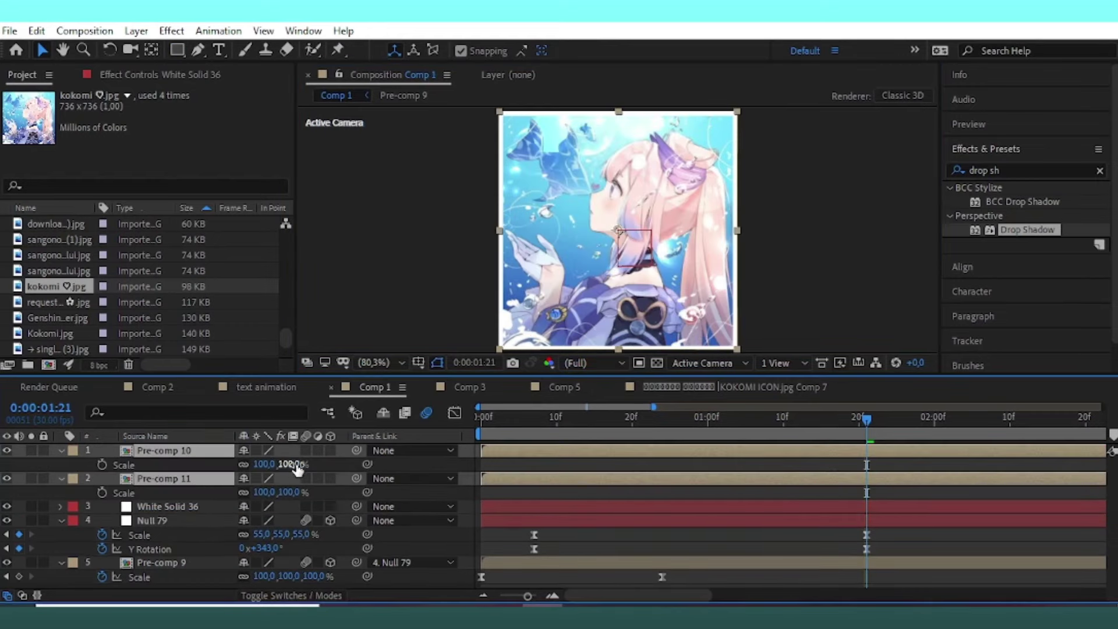
pyautogui.moveTo(297, 469); pyautogui.dragTo(284, 477)
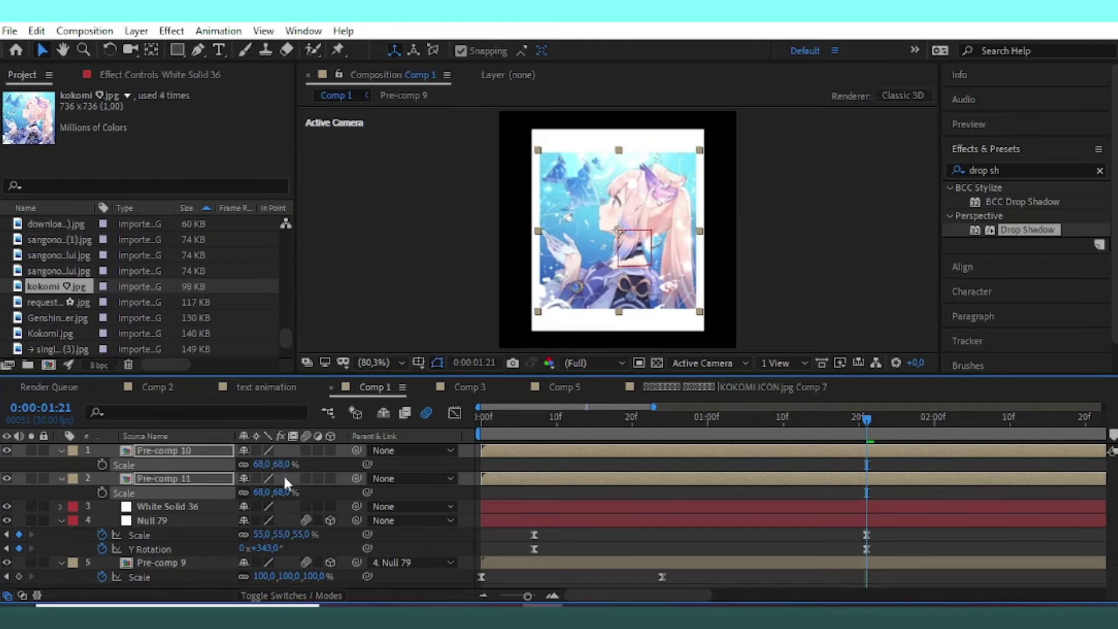
pyautogui.press('p')
pyautogui.moveTo(272, 464); pyautogui.dragTo(253, 466)
pyautogui.write('70')
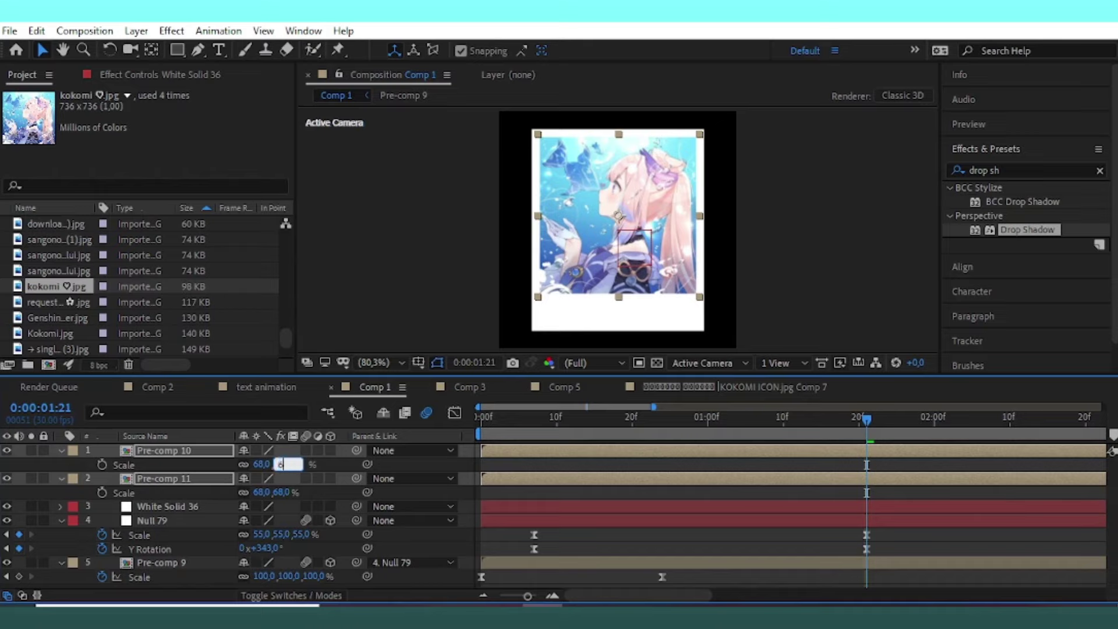
pyautogui.click(324, 472)
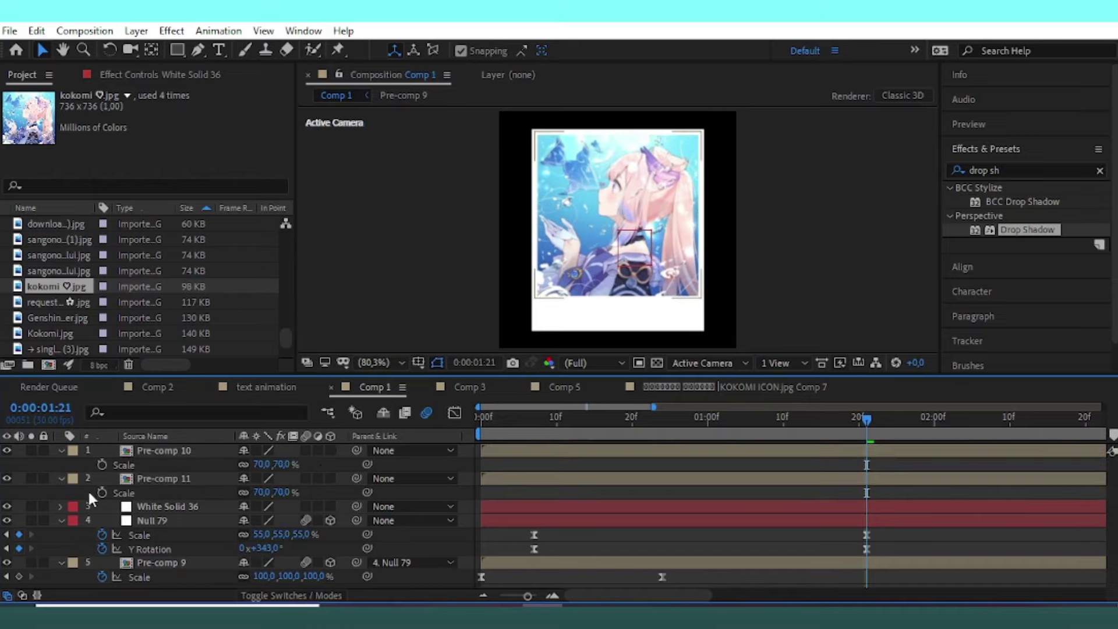
pyautogui.click(61, 450)
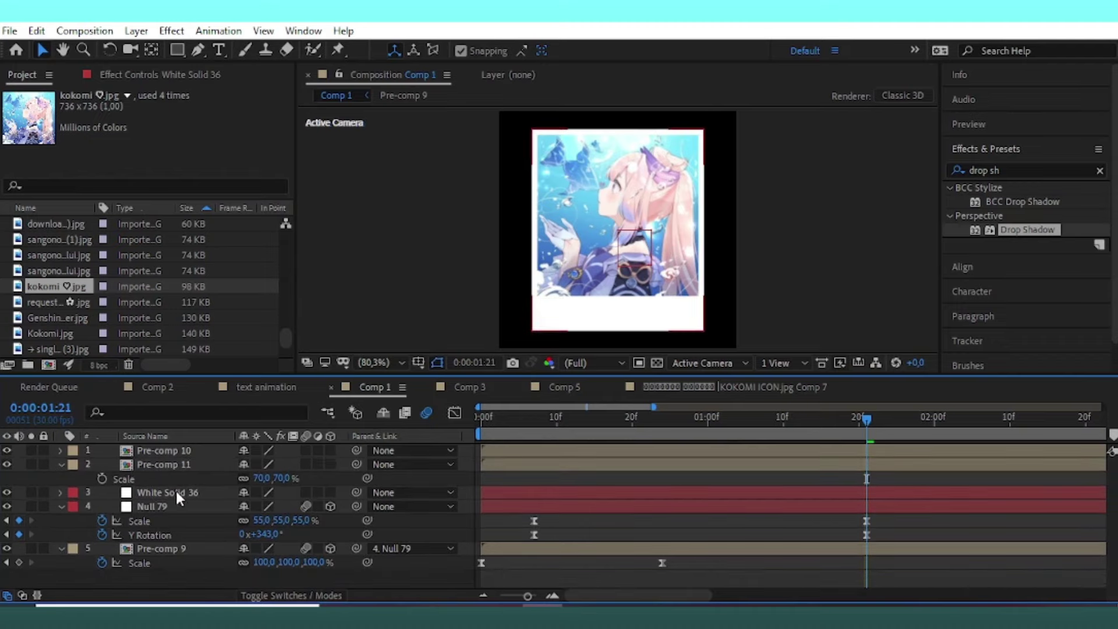
pyautogui.click(177, 491)
pyautogui.hotkey('ctrl', 'd')
# Move Pre-comp 10 below Pre-comp 11 and pre-compose it with its White Solid frame as Pre-comp 12.
pyautogui.click(62, 464)
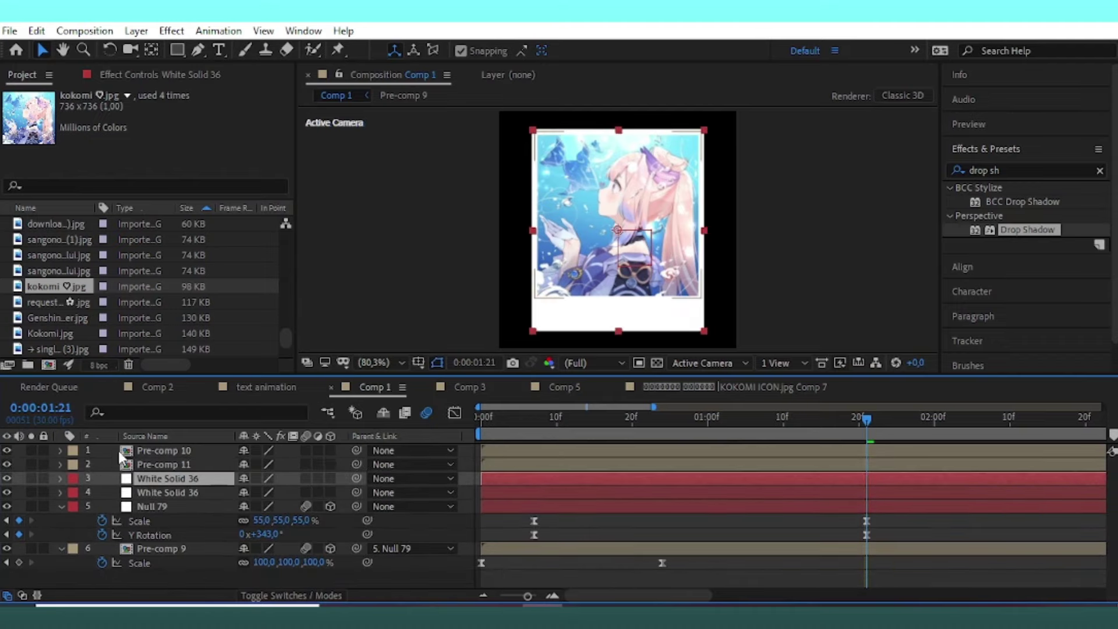
pyautogui.moveTo(163, 450); pyautogui.dragTo(163, 469)
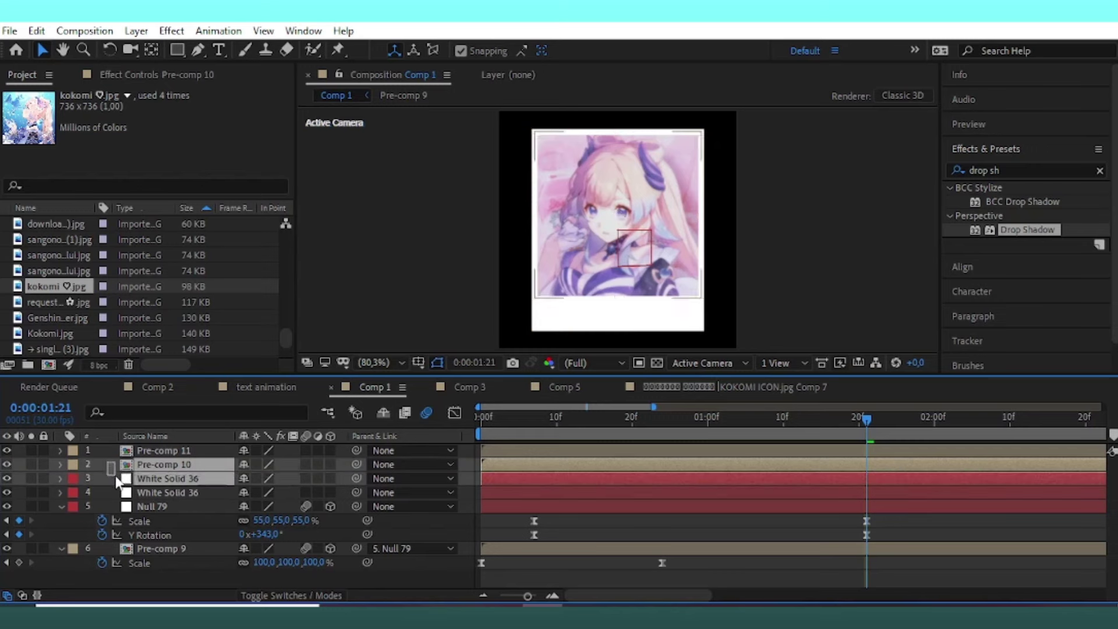
pyautogui.rightClick(117, 469)
pyautogui.rightClick(513, 479)
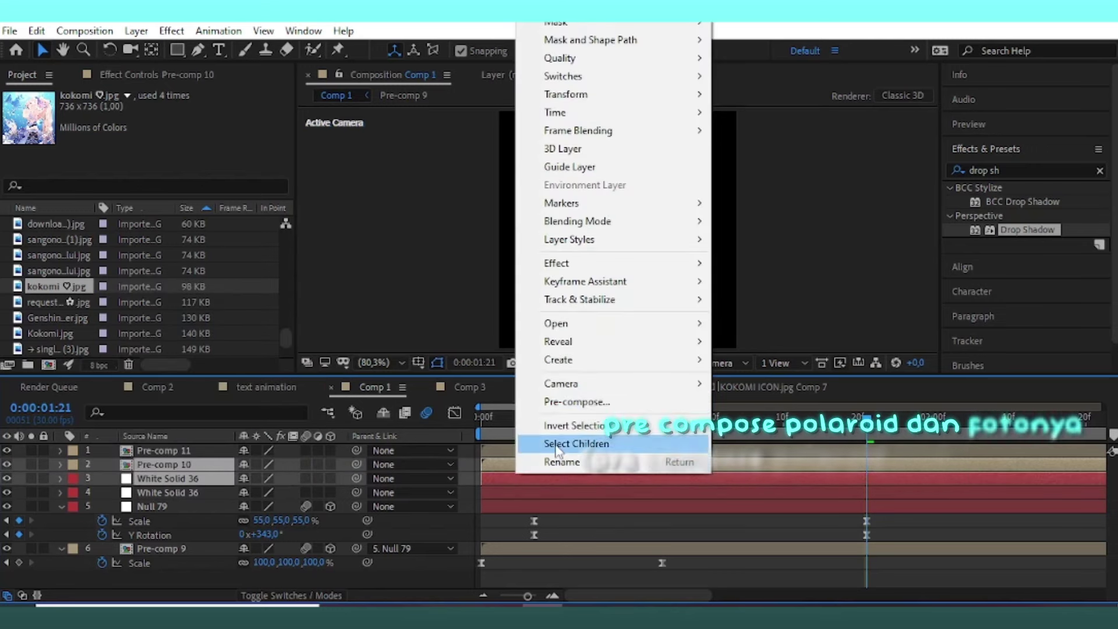
pyautogui.click(559, 467)
pyautogui.click(596, 406)
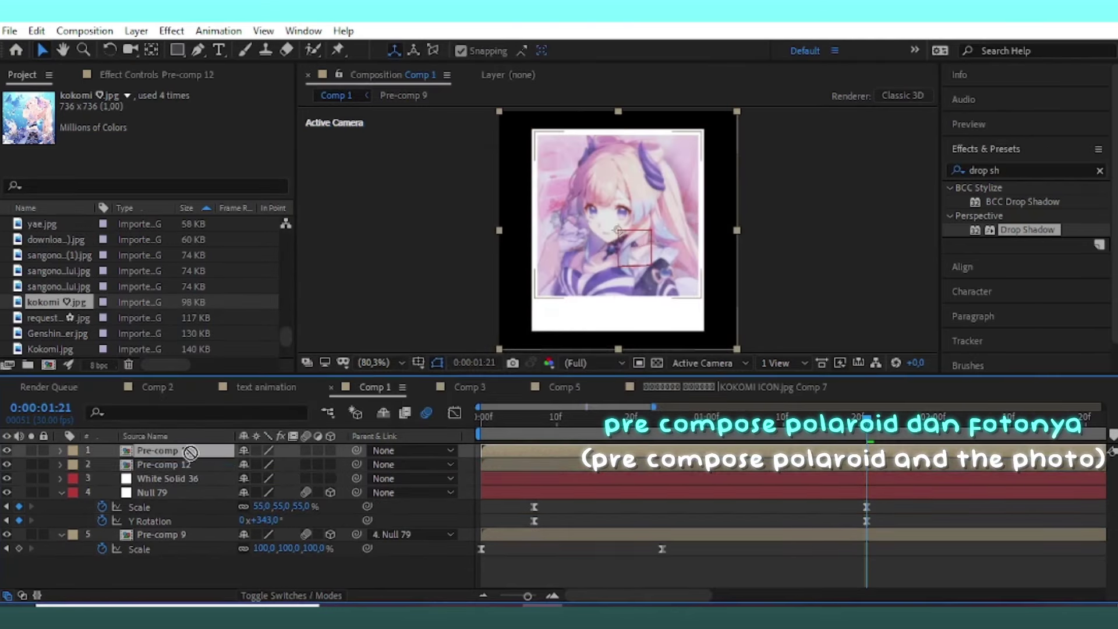
# Pre-compose Pre-comp 11 together with White Solid 36 into Pre-comp 13.
pyautogui.click(97, 463)
pyautogui.keyDown('ctrl'); pyautogui.click(106, 473); pyautogui.keyUp('ctrl')
pyautogui.rightClick(106, 472)
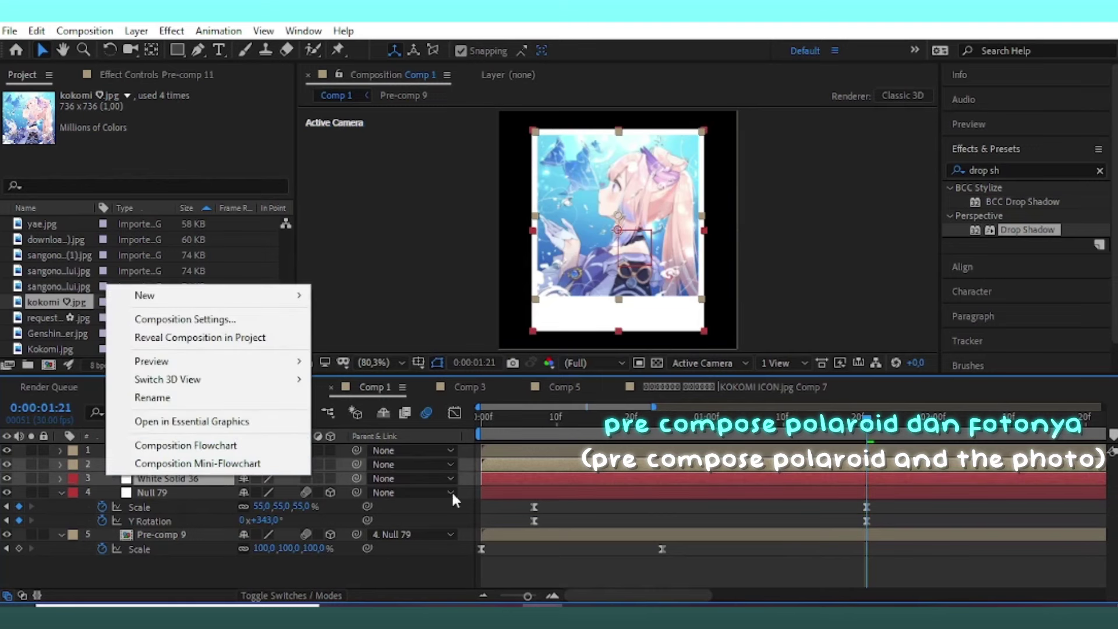
pyautogui.rightClick(561, 471)
pyautogui.click(648, 407)
pyautogui.click(600, 402)
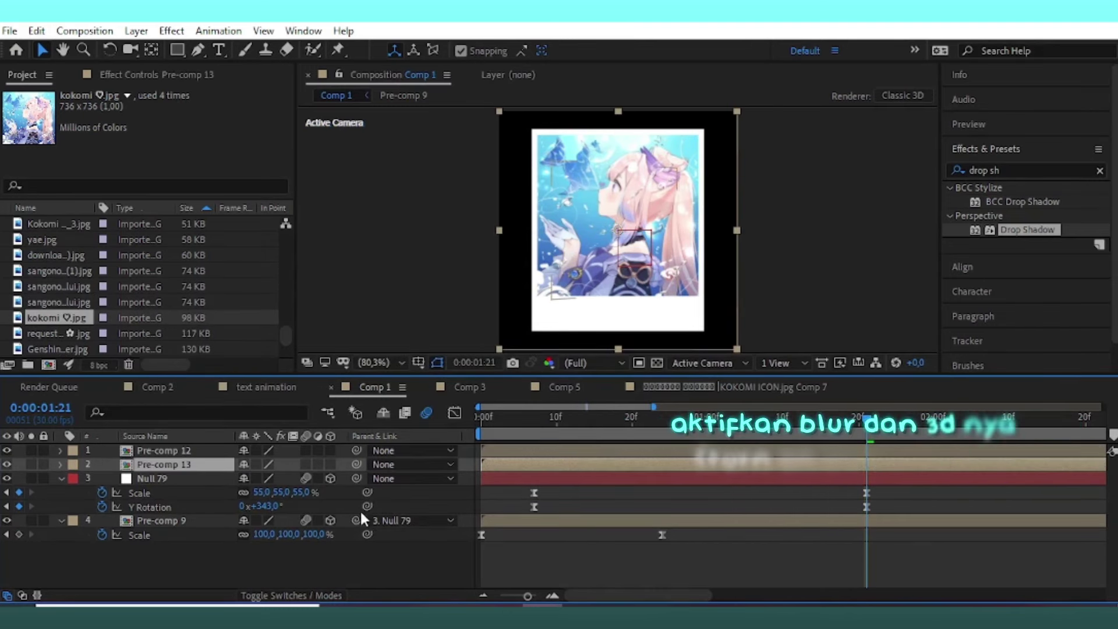
# Turn on motion blur and 3D for Pre-comp 12 and Pre-comp 13.
pyautogui.click(306, 450)
pyautogui.click(306, 464)
pyautogui.click(330, 450)
pyautogui.click(330, 465)
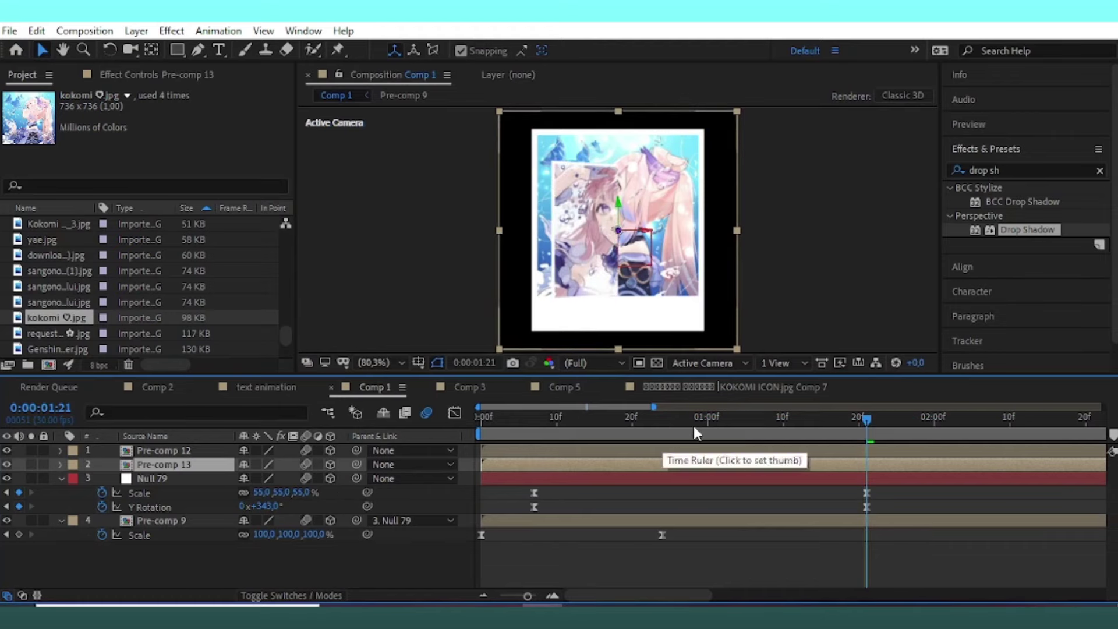
# Parent both precomps to Null 79 and scrub through the rotation to check it.
pyautogui.moveTo(694, 427)
pyautogui.mouseDown()
pyautogui.moveTo(621, 421)
pyautogui.moveTo(426, 449)
pyautogui.mouseUp()
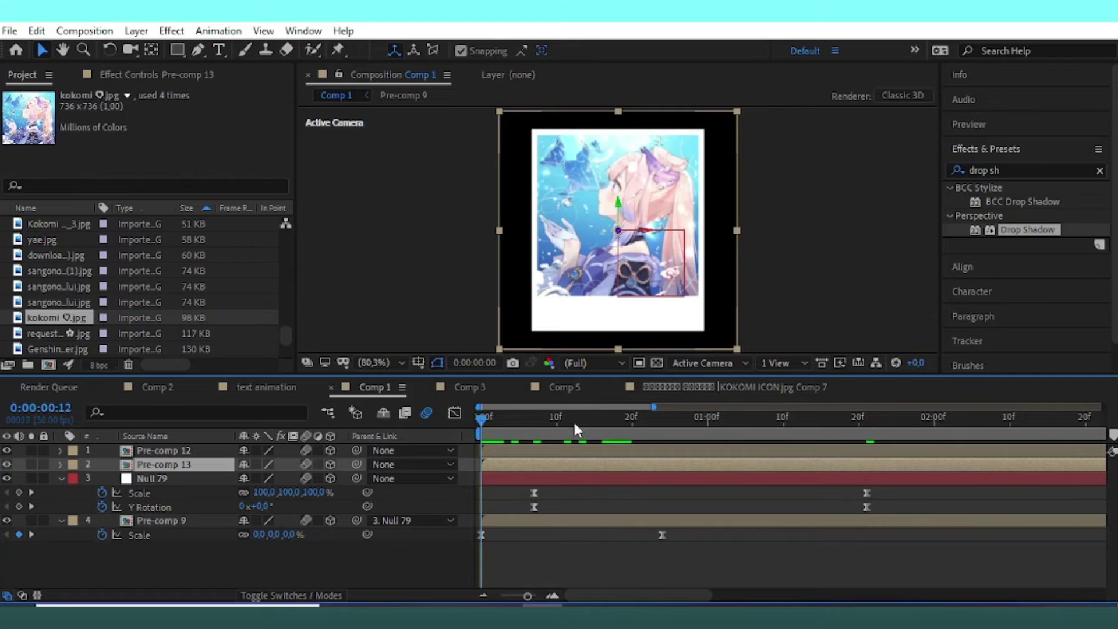
pyautogui.moveTo(573, 420); pyautogui.dragTo(535, 495)
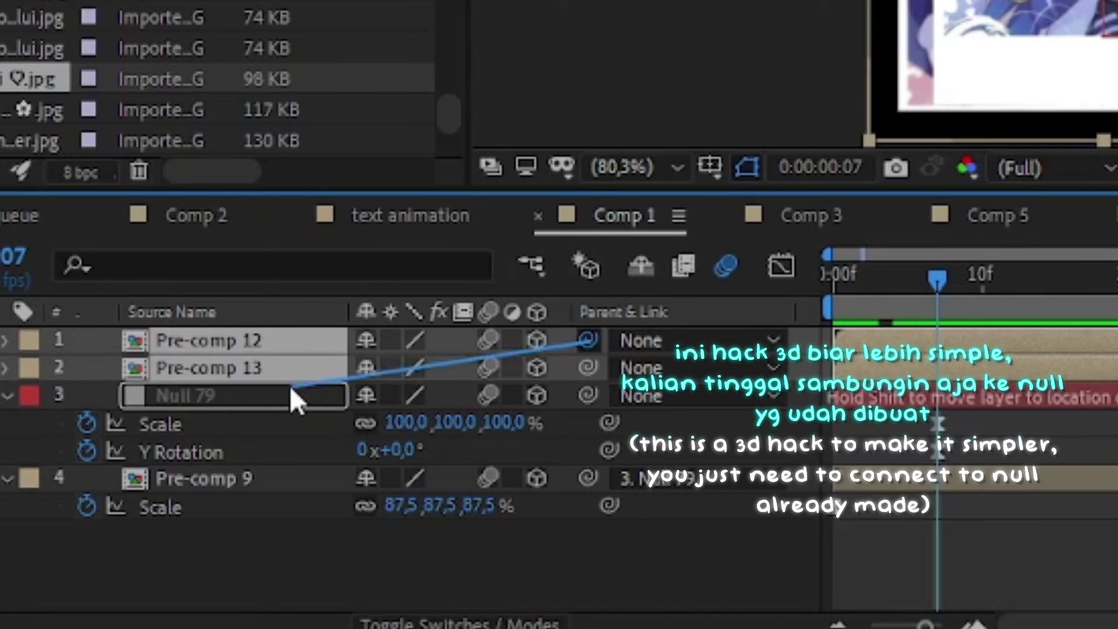
pyautogui.moveTo(588, 339); pyautogui.dragTo(295, 399)
pyautogui.moveTo(937, 282); pyautogui.dragTo(1061, 300)
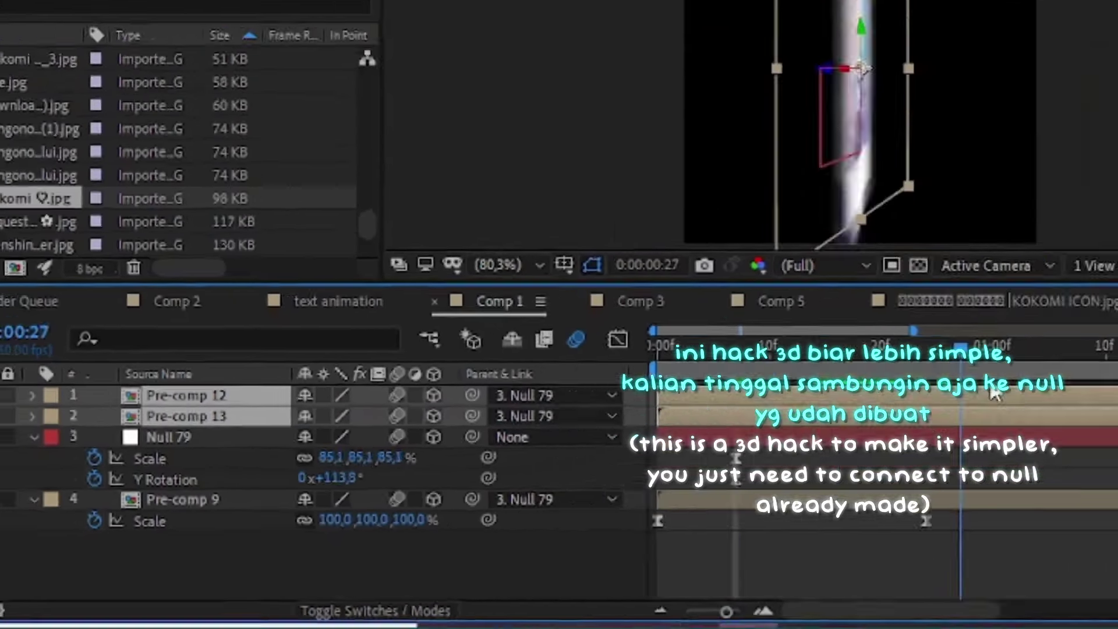
pyautogui.moveTo(993, 393); pyautogui.dragTo(860, 461)
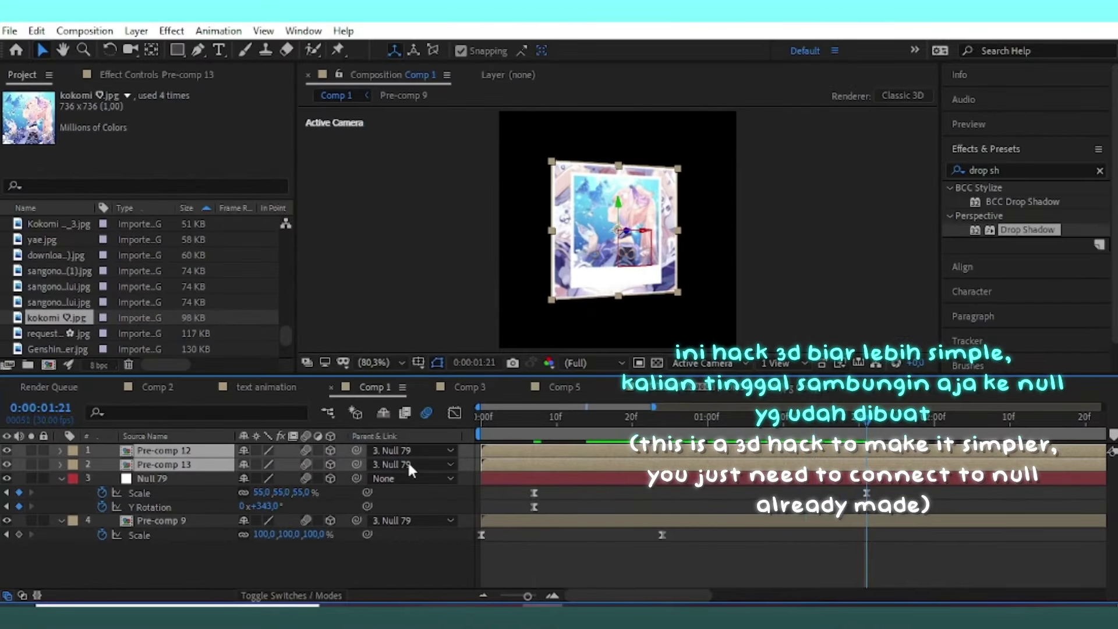
# Scale both precomps to 135% and slide Pre-comp 12 further right.
pyautogui.press('s')
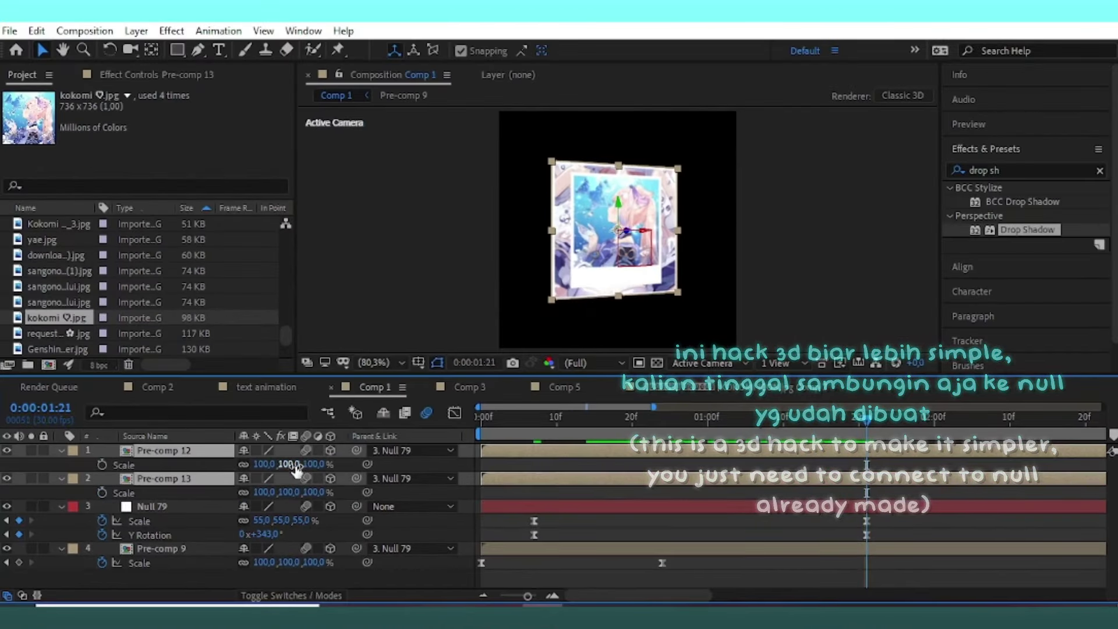
pyautogui.moveTo(288, 465); pyautogui.dragTo(346, 471)
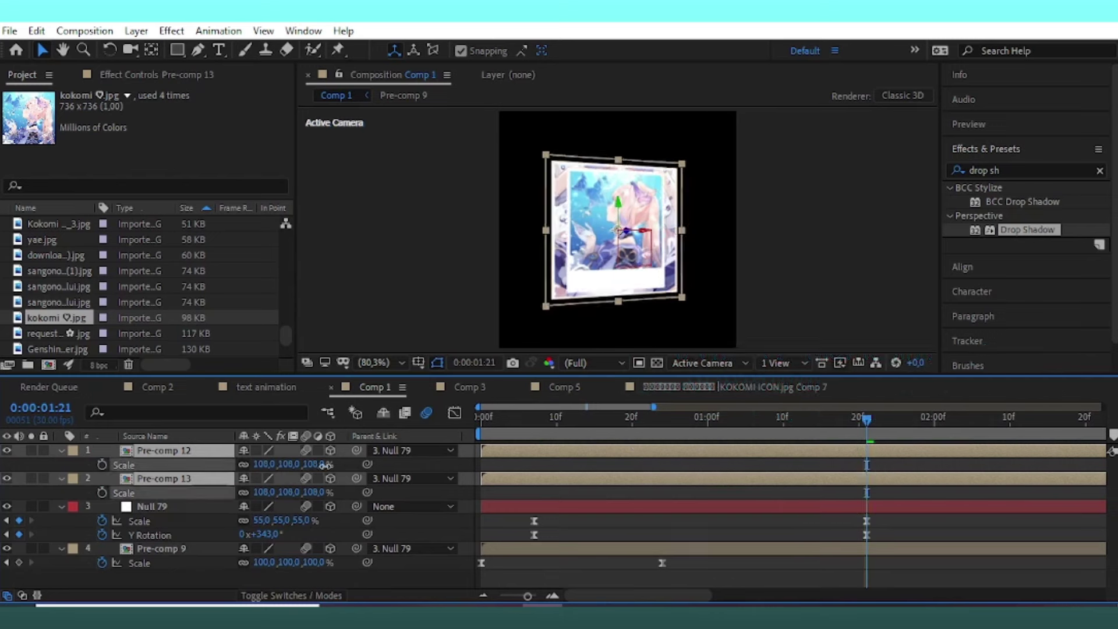
pyautogui.click(602, 497)
pyautogui.click(567, 450)
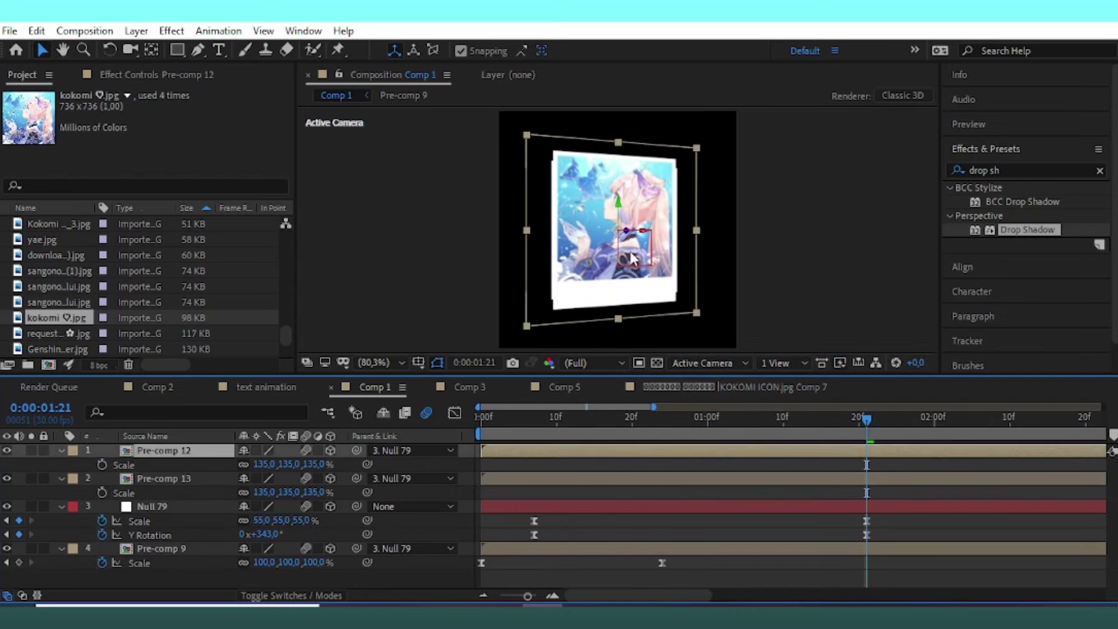
pyautogui.moveTo(629, 236); pyautogui.dragTo(676, 241)
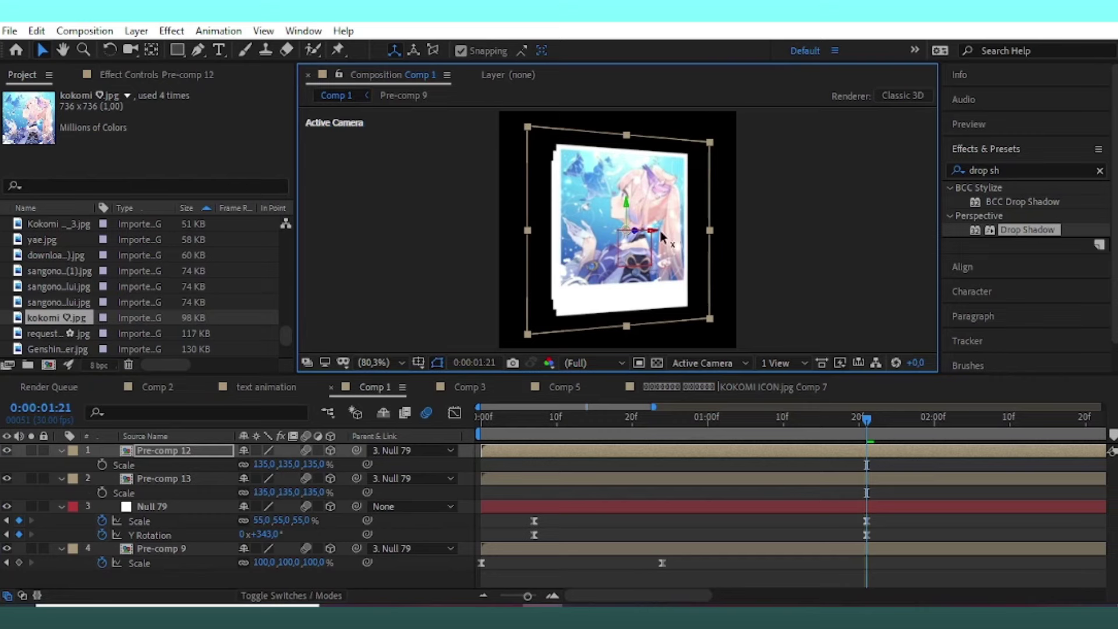
# Slide Pre-comp 13 to the right and set both precomps' scale to 124%.
pyautogui.click(570, 478)
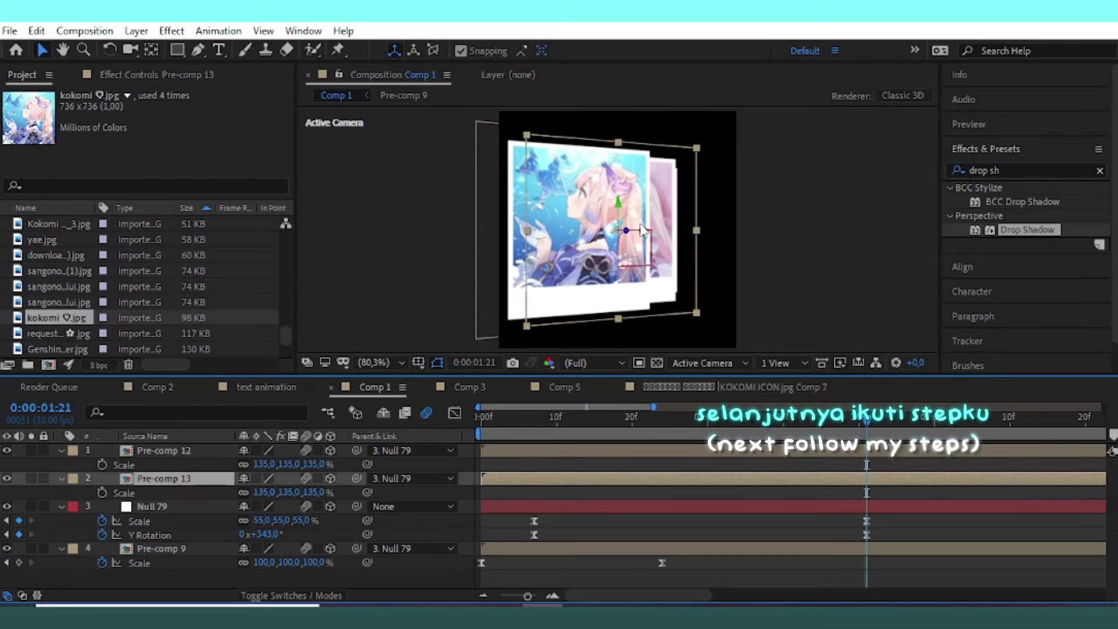
pyautogui.moveTo(648, 232); pyautogui.dragTo(777, 239)
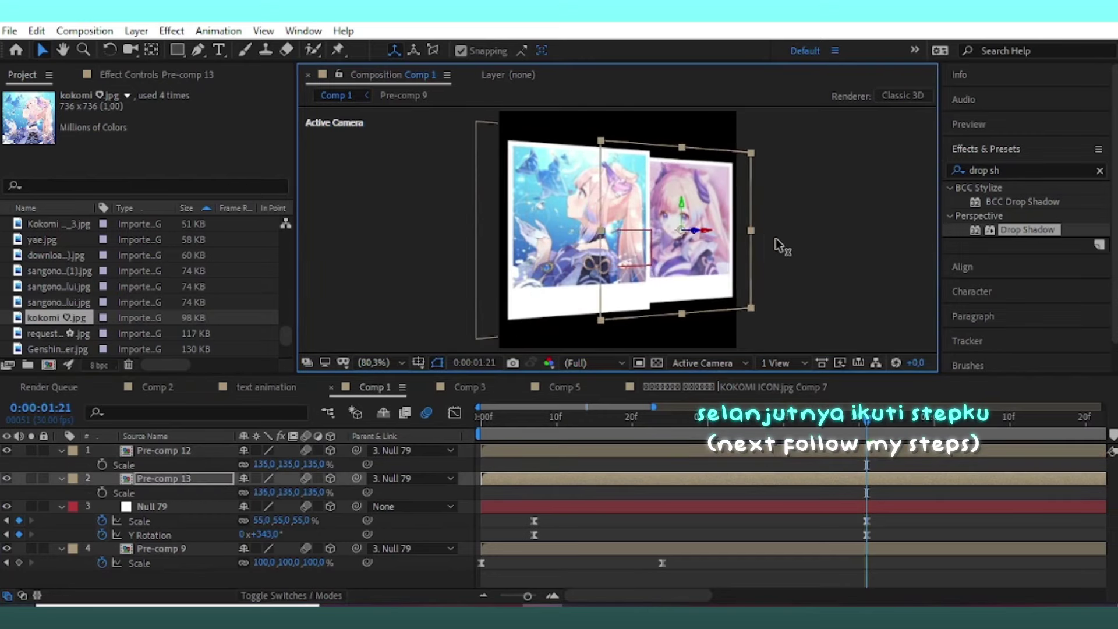
pyautogui.keyDown('ctrl'); pyautogui.click(117, 451); pyautogui.keyUp('ctrl')
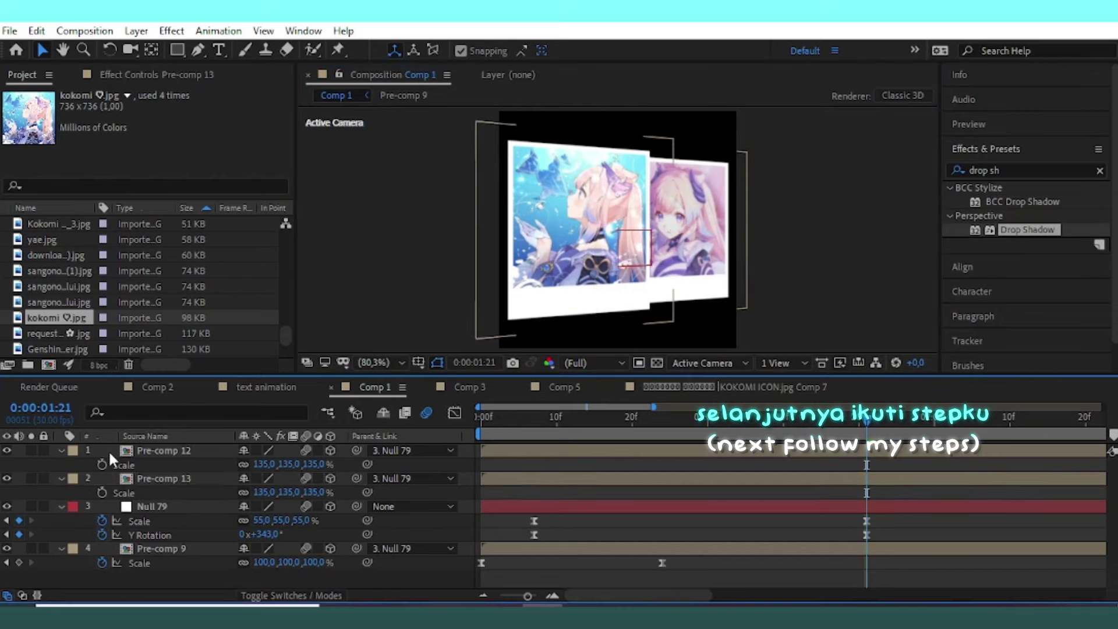
pyautogui.click(263, 464)
pyautogui.write('124')
pyautogui.press('Return')
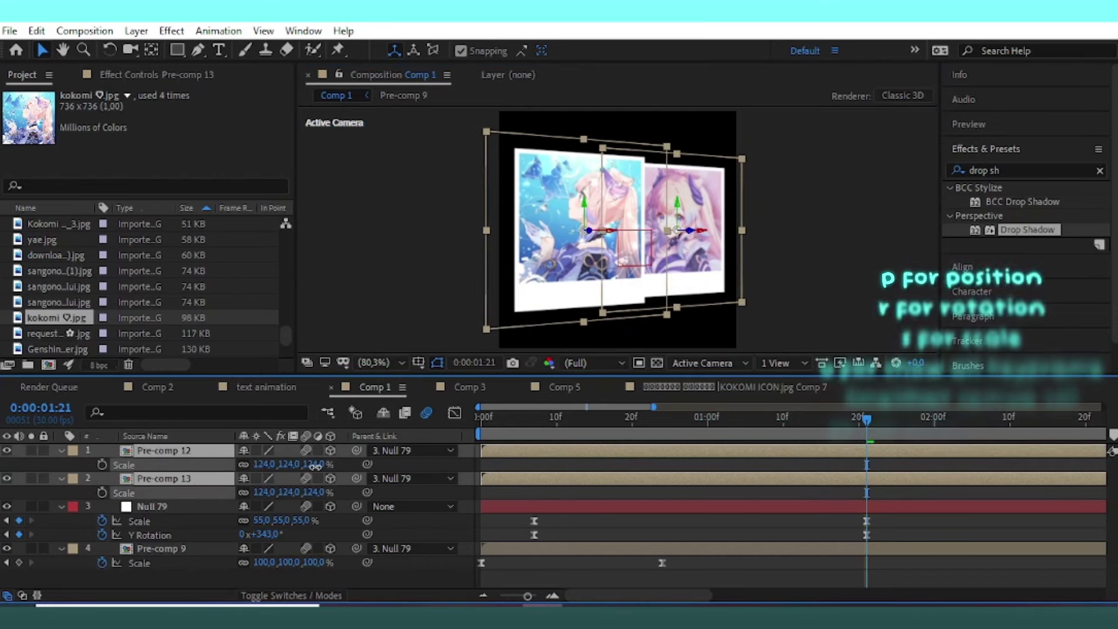
# At 01:04, move Pre-comp 12 and Pre-comp 13 below Pre-comp 9 in the stack.
pyautogui.moveTo(749, 426)
pyautogui.mouseDown()
pyautogui.moveTo(715, 432)
pyautogui.moveTo(738, 431)
pyautogui.mouseUp()
pyautogui.moveTo(866, 464); pyautogui.dragTo(735, 470)
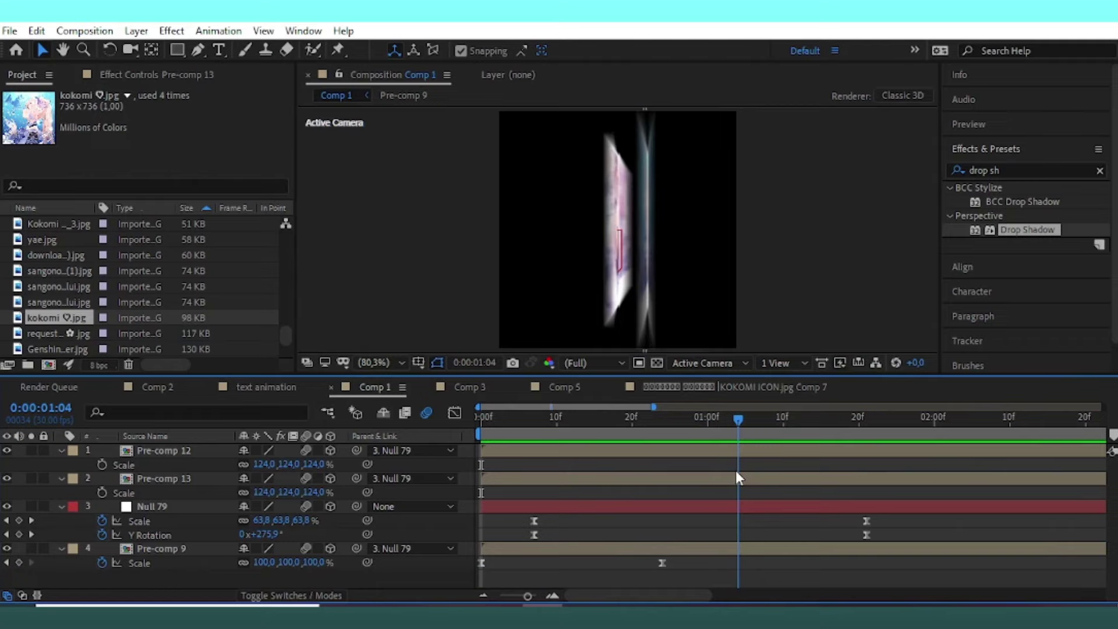
pyautogui.click(106, 451)
pyautogui.keyDown('shift'); pyautogui.click(167, 473); pyautogui.keyUp('shift')
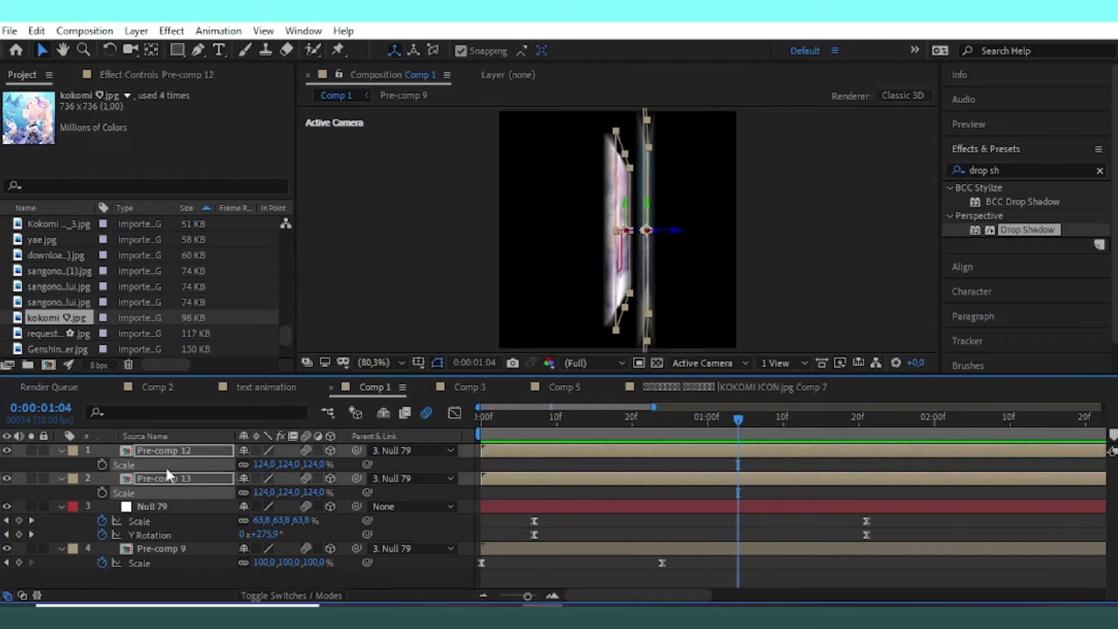
pyautogui.moveTo(189, 453); pyautogui.dragTo(194, 569)
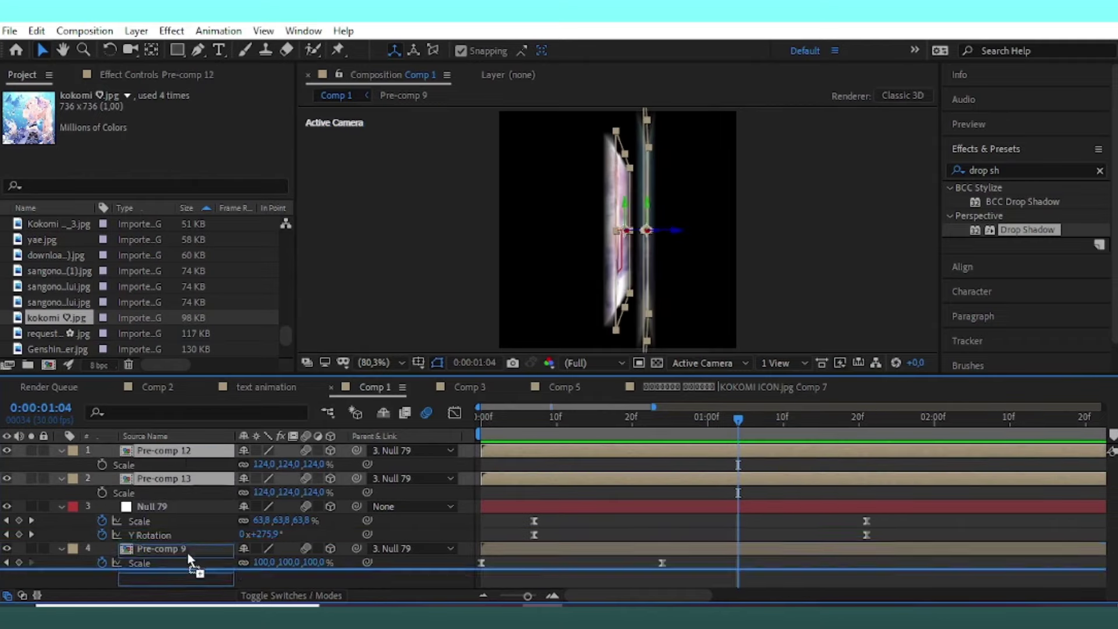
# Preview the rig from the start, adjust Null 79 in the viewer, then reselect both precomps.
pyautogui.press('Home')
pyautogui.press('space')
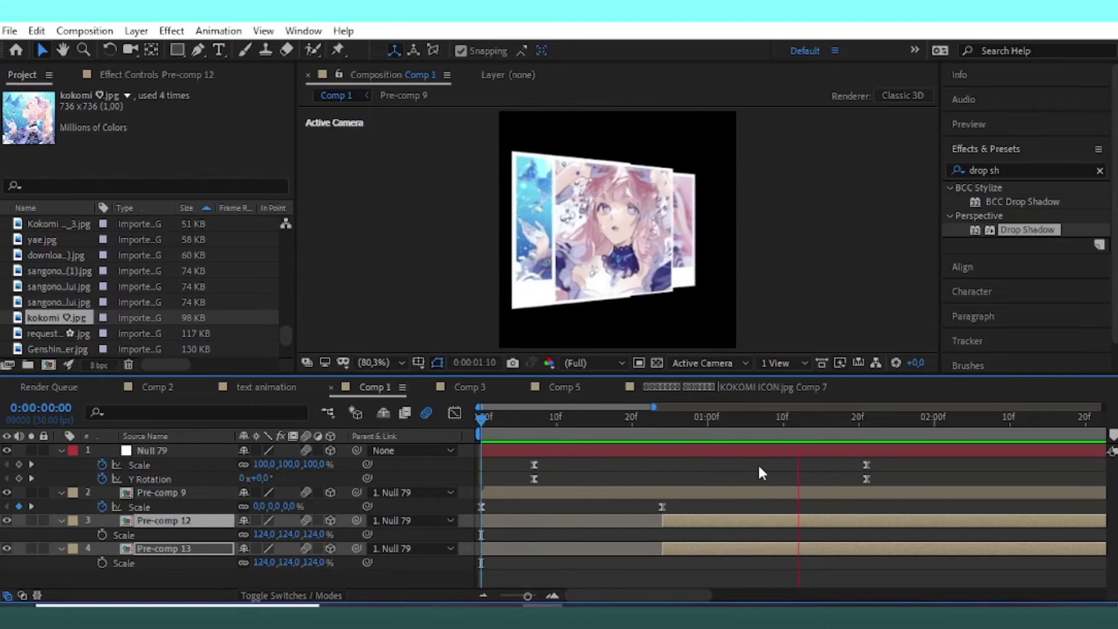
pyautogui.click(806, 449)
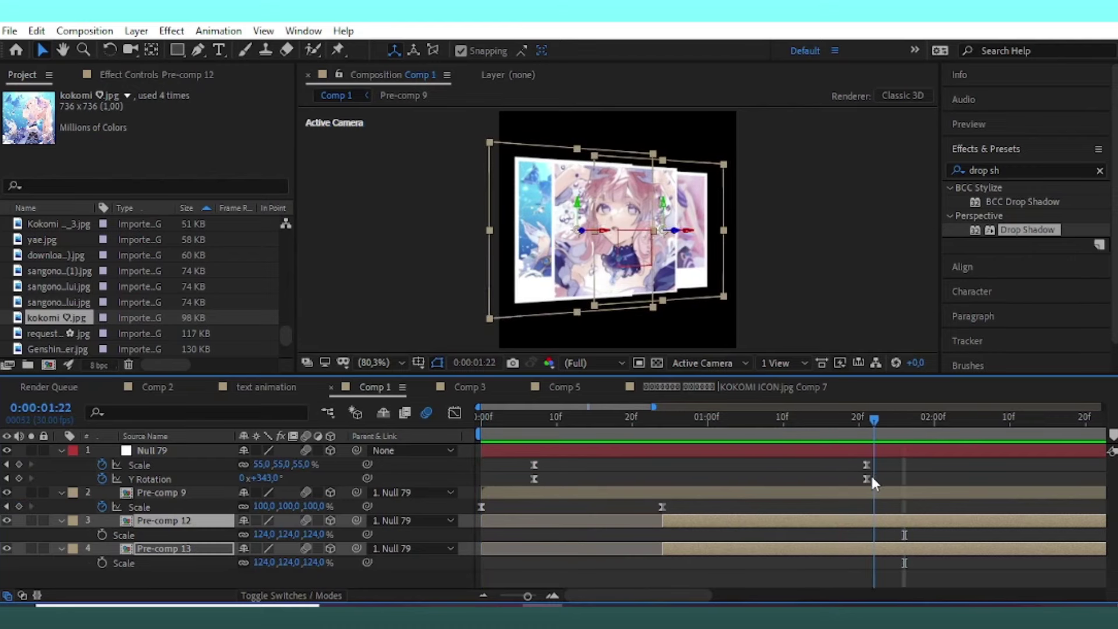
pyautogui.moveTo(679, 236); pyautogui.dragTo(744, 258)
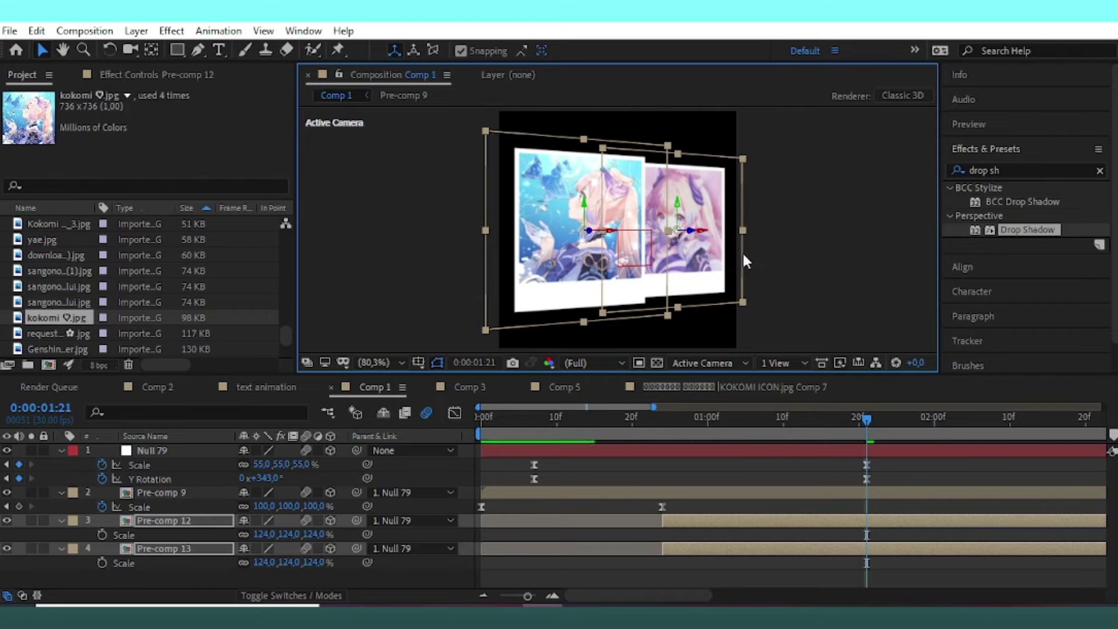
pyautogui.moveTo(809, 417); pyautogui.dragTo(481, 417)
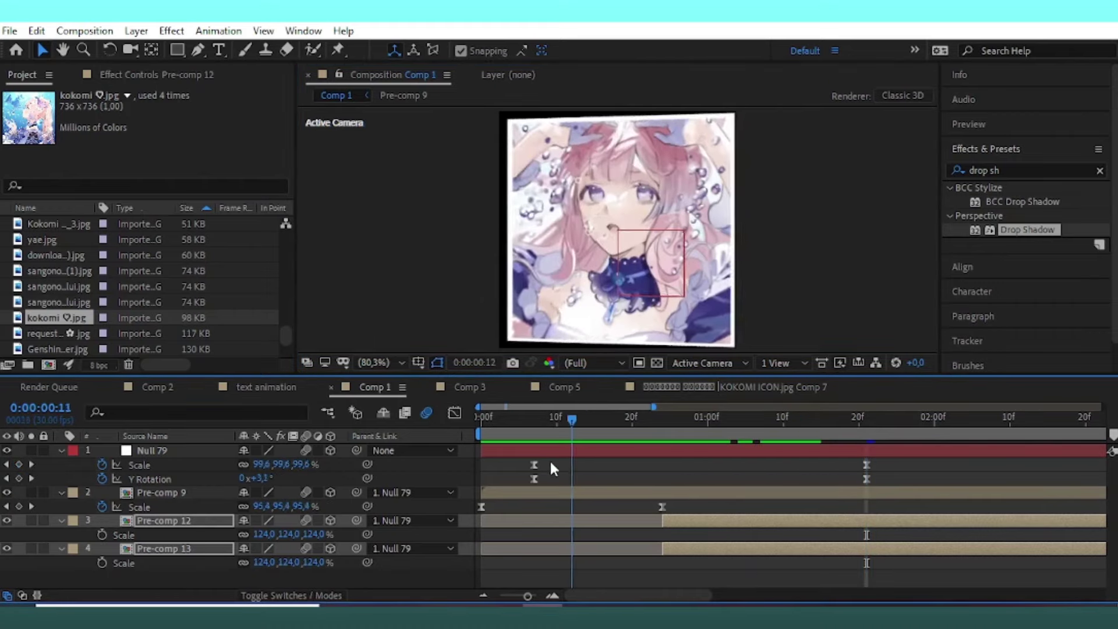
pyautogui.press('space')
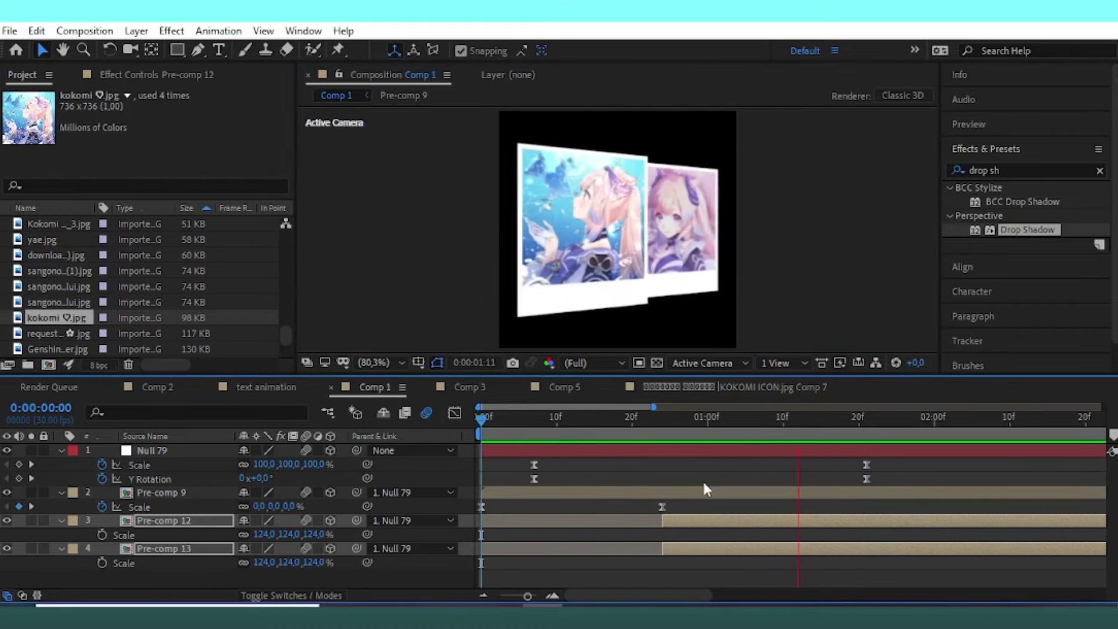
pyautogui.press('space')
pyautogui.click(656, 521)
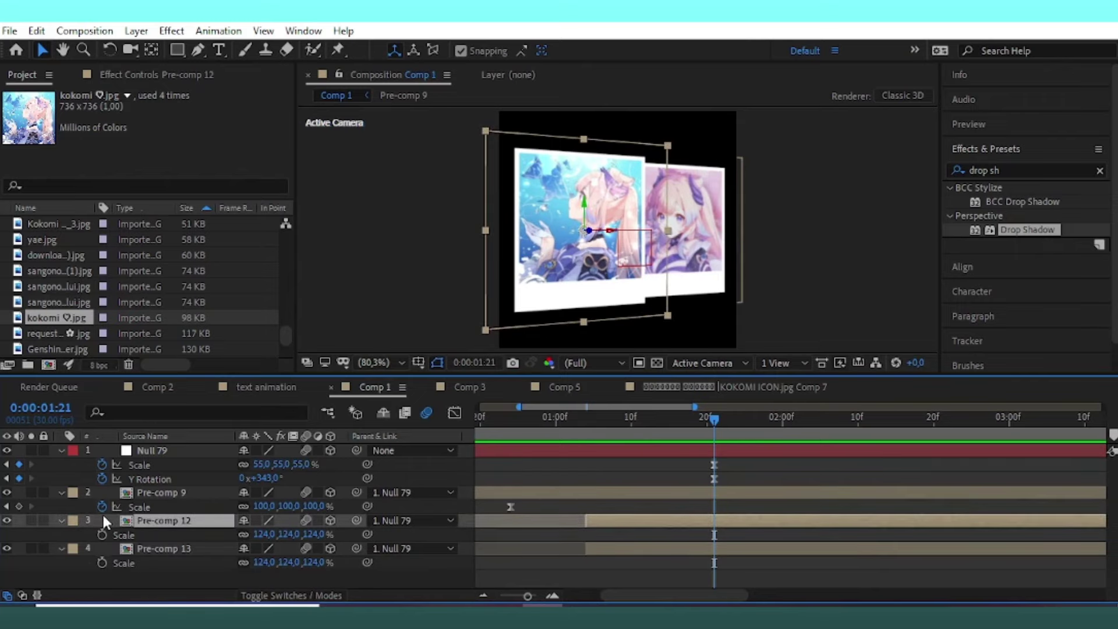
pyautogui.keyDown('shift'); pyautogui.click(170, 546); pyautogui.keyUp('shift')
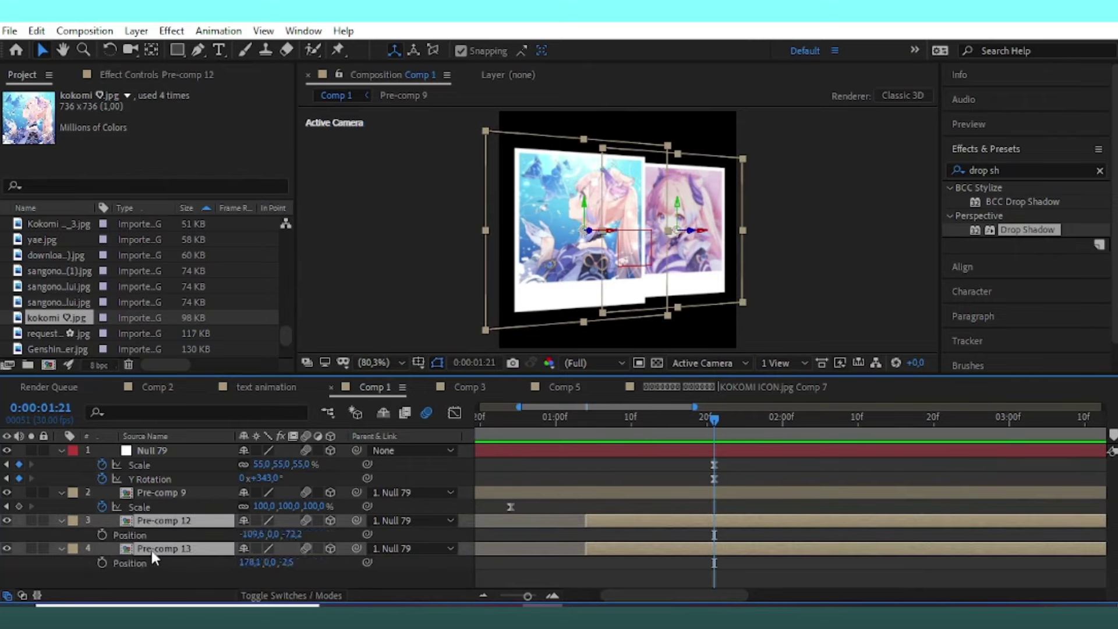
# At an earlier time, keyframe Pre-comp 12 and Pre-comp 13 at X position 0.
pyautogui.click(661, 565)
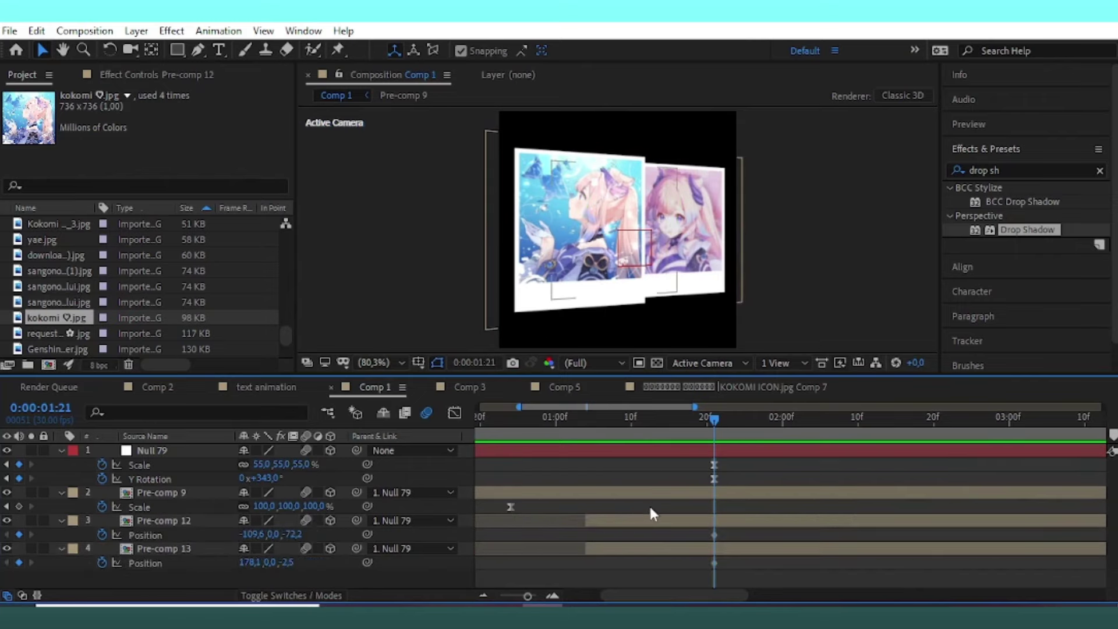
pyautogui.moveTo(654, 419)
pyautogui.mouseDown()
pyautogui.moveTo(586, 466)
pyautogui.moveTo(668, 488)
pyautogui.mouseUp()
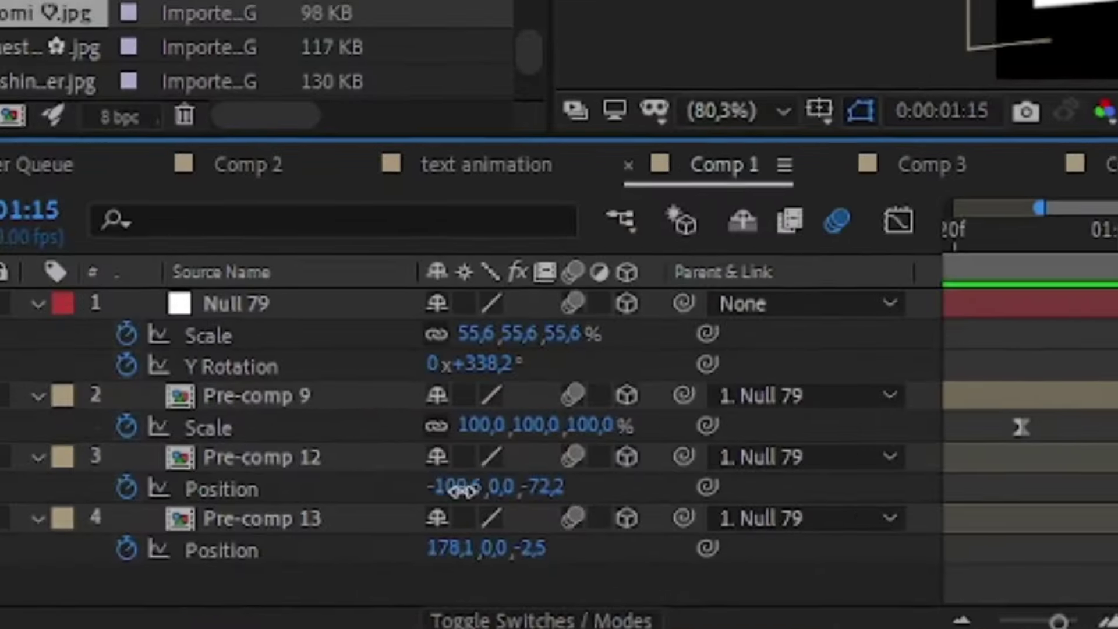
pyautogui.moveTo(256, 534); pyautogui.dragTo(164, 547)
pyautogui.moveTo(270, 517); pyautogui.dragTo(736, 511)
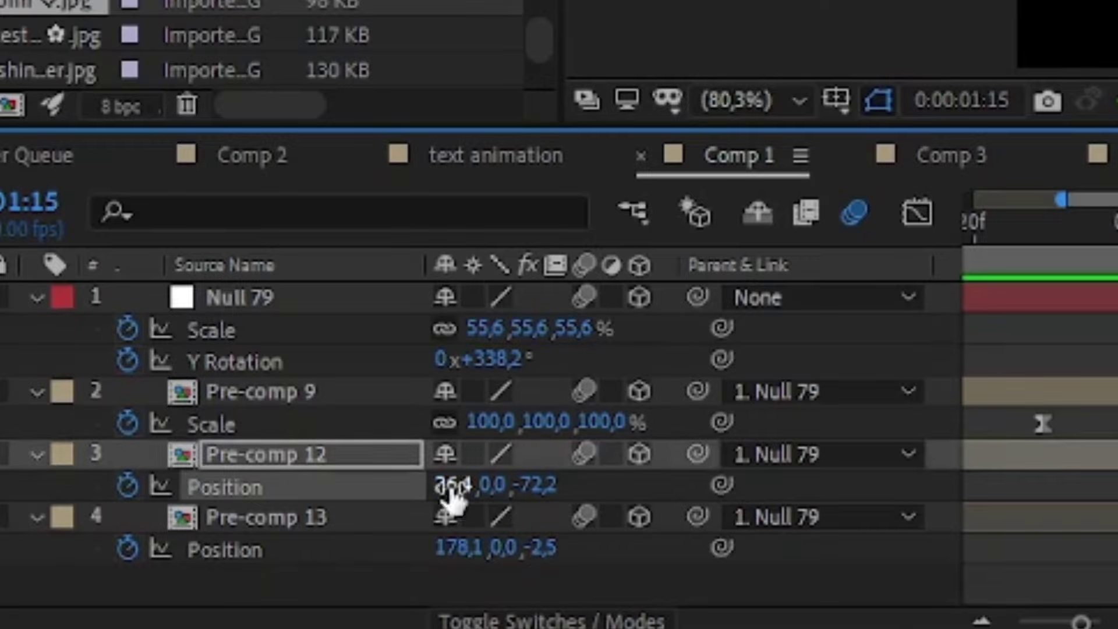
pyautogui.write('0')
pyautogui.click(384, 460)
pyautogui.moveTo(469, 559)
pyautogui.mouseDown()
pyautogui.moveTo(399, 547)
pyautogui.moveTo(382, 589)
pyautogui.mouseUp()
pyautogui.click(449, 548)
pyautogui.write('0')
pyautogui.click(366, 518)
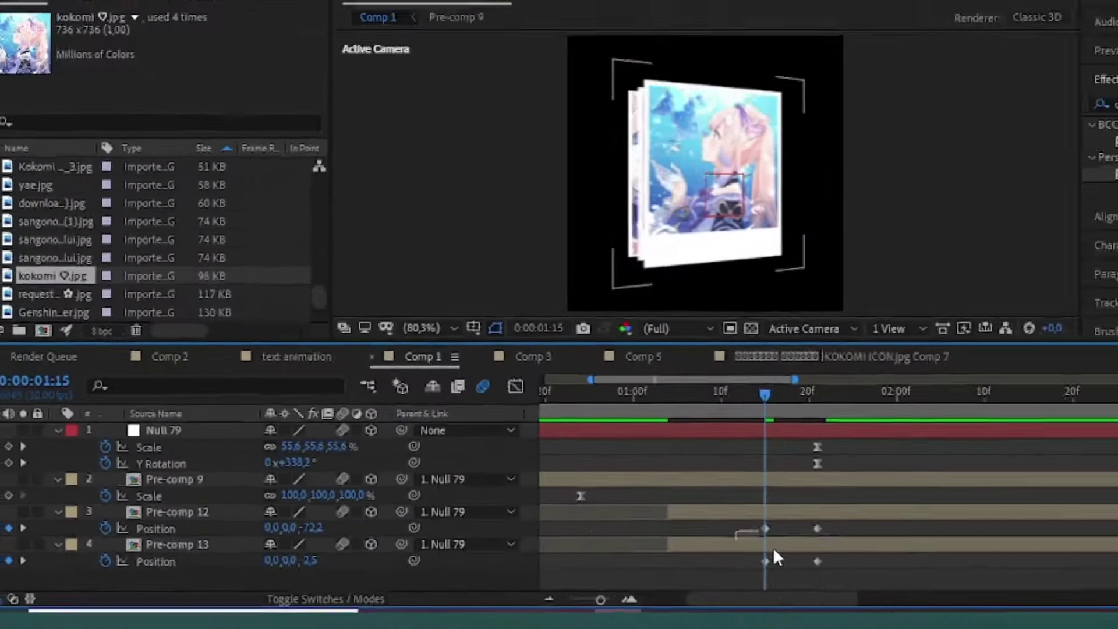
# Retime the starting Position keyframes earlier and apply Easy Ease to them.
pyautogui.moveTo(669, 550); pyautogui.dragTo(714, 551)
pyautogui.moveTo(504, 534); pyautogui.dragTo(511, 534)
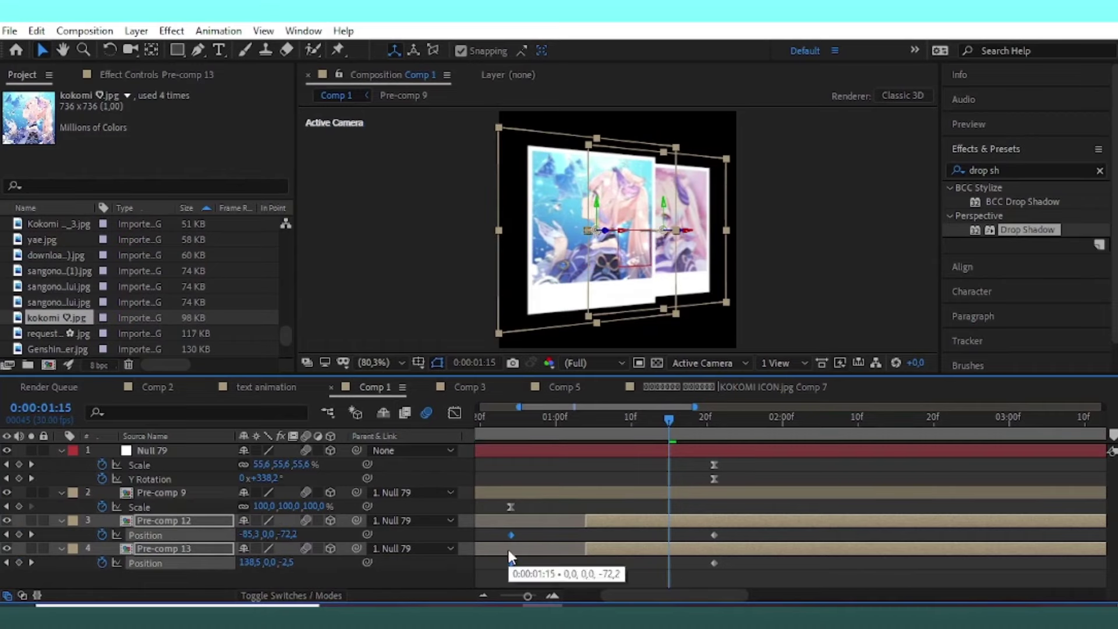
pyautogui.hscroll(-3, 481, 558)
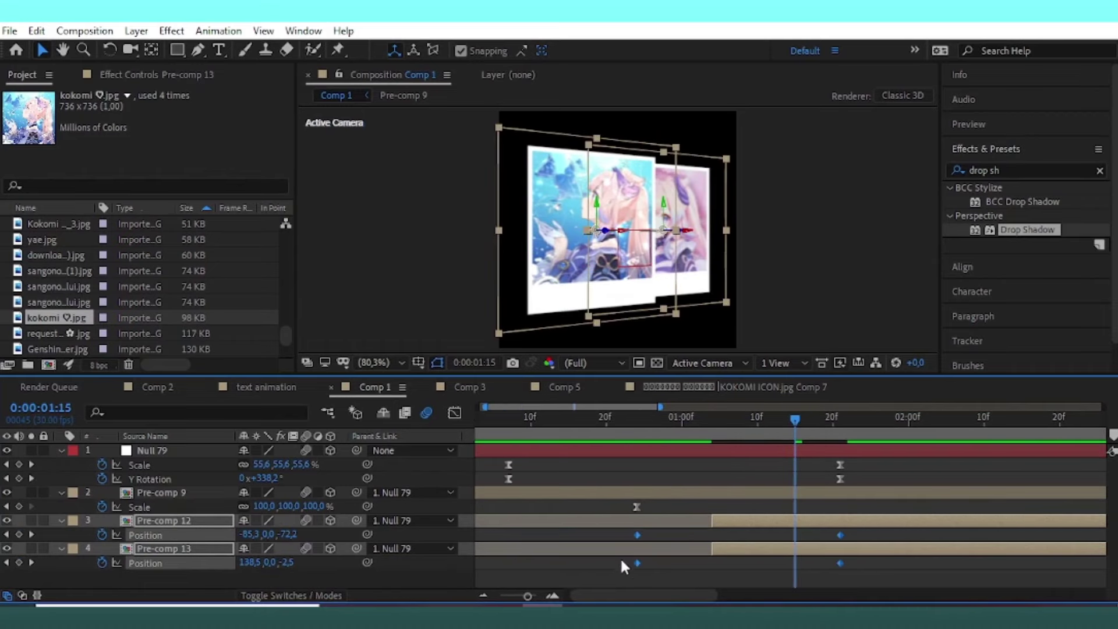
pyautogui.press('F9')
# In the speed graph, lengthen the ease into the final position and preview the slide.
pyautogui.hotkey('shift', 'F3')
pyautogui.moveTo(900, 517); pyautogui.dragTo(704, 573)
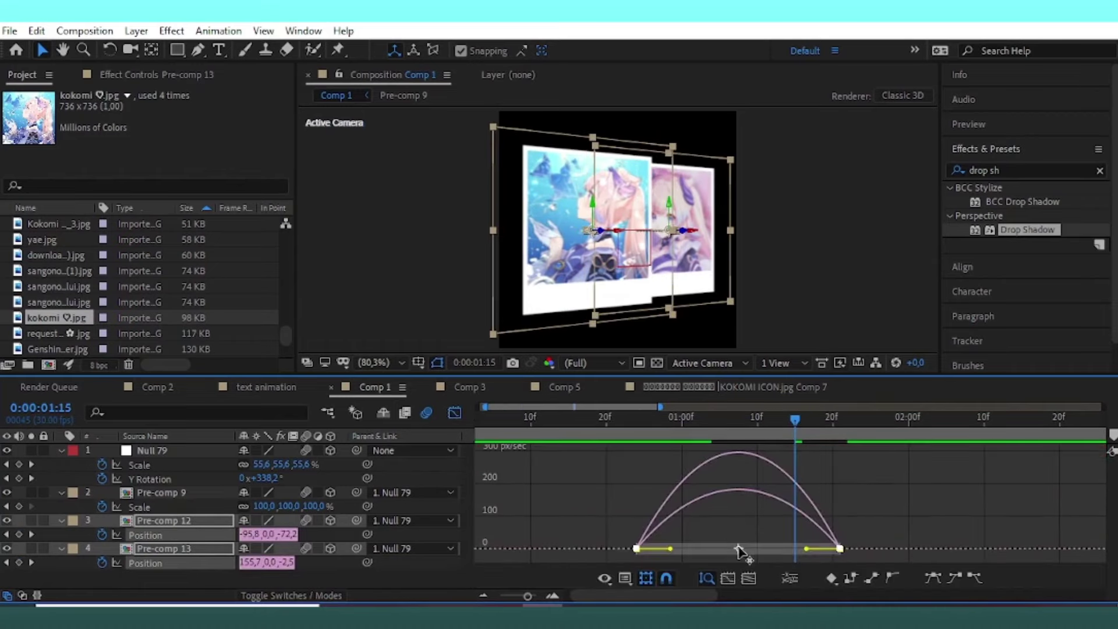
pyautogui.moveTo(806, 549); pyautogui.dragTo(718, 550)
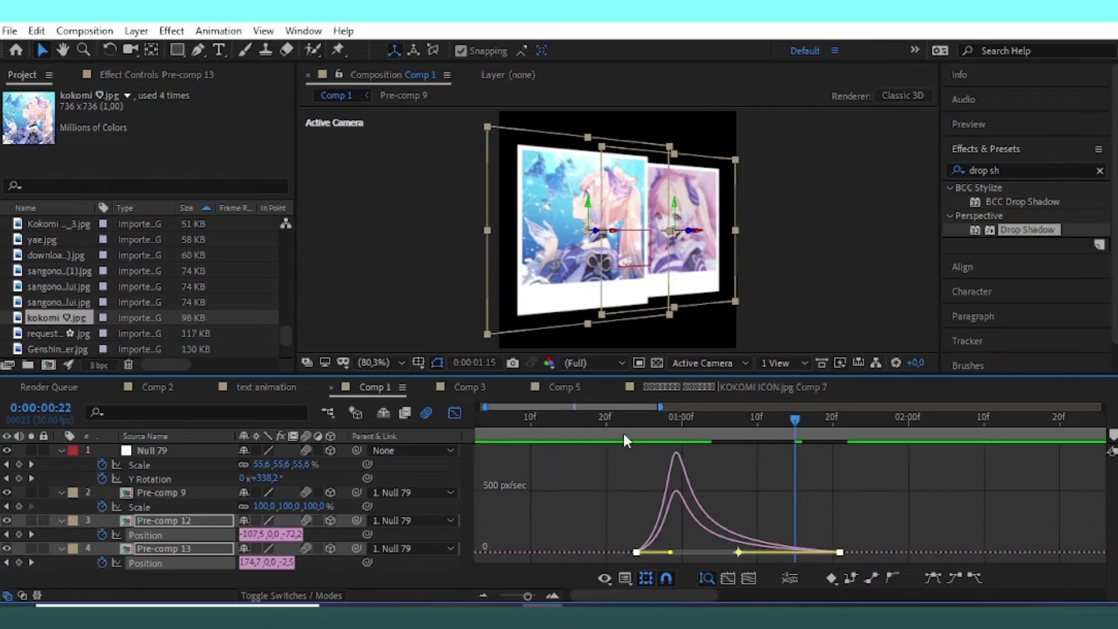
pyautogui.click(622, 430)
pyautogui.press('space')
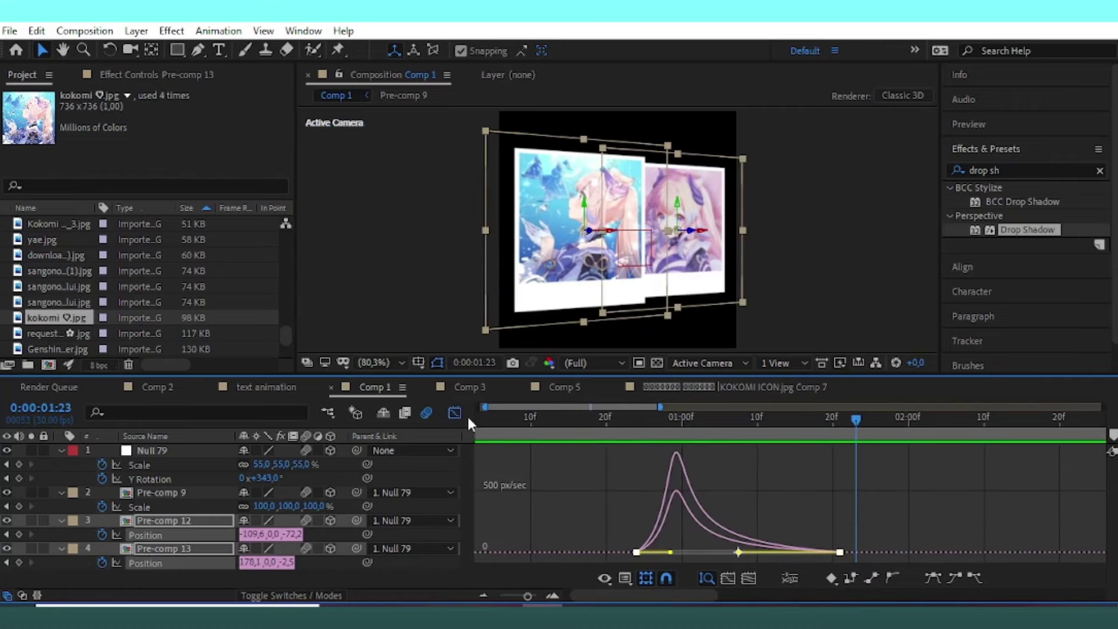
pyautogui.click(459, 412)
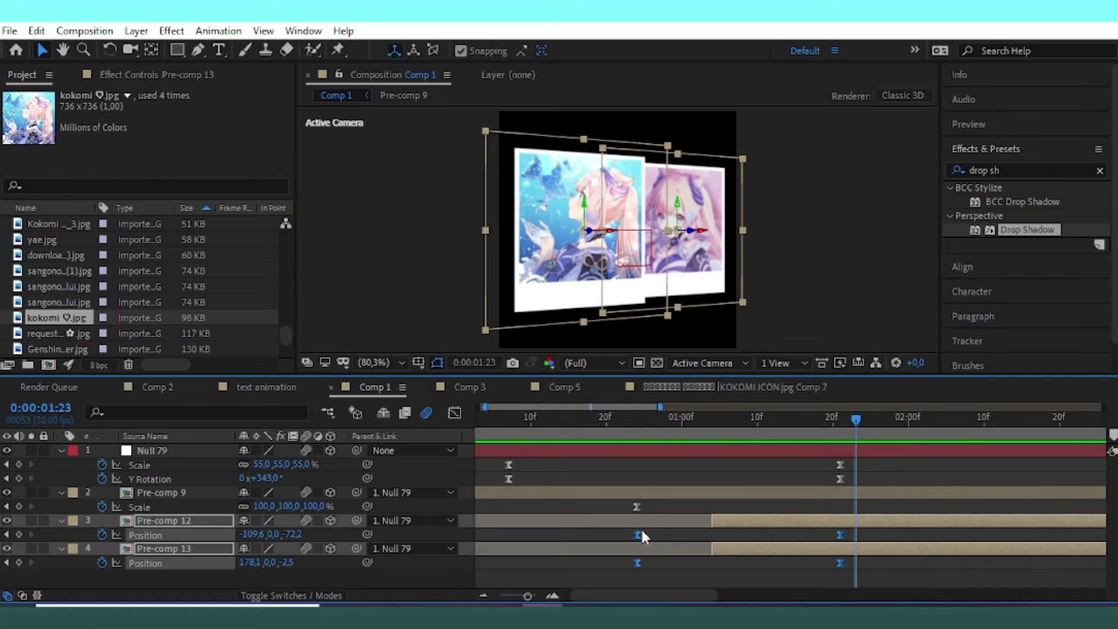
# Move the Position keyframes to the layers' start and reshape the speed curve into a symmetric bell.
pyautogui.moveTo(639, 534); pyautogui.dragTo(709, 542)
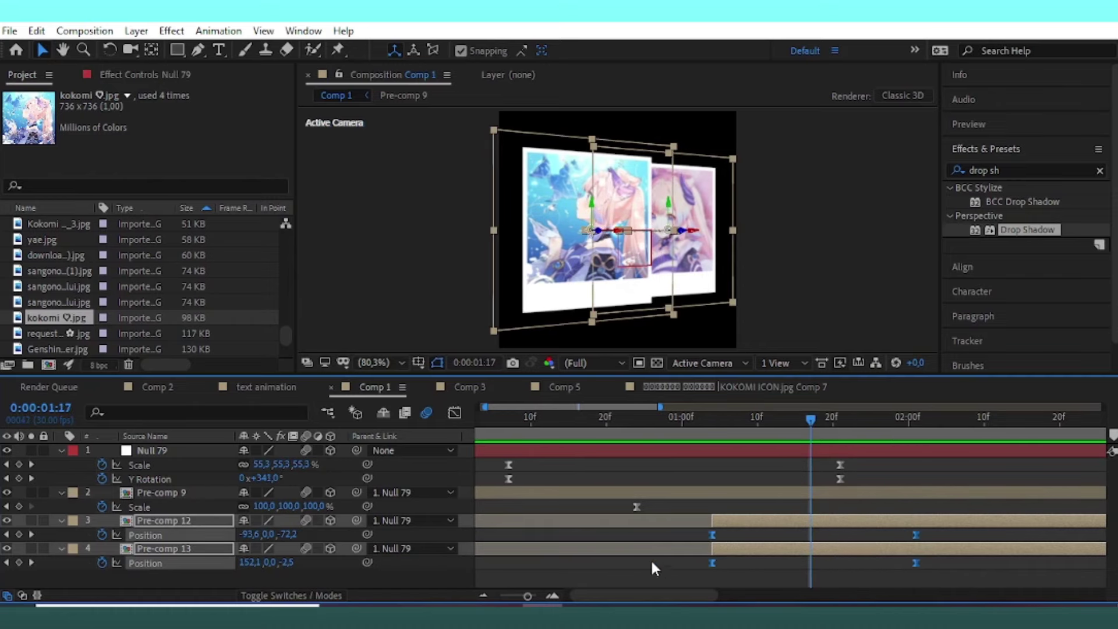
pyautogui.click(454, 412)
pyautogui.moveTo(688, 487); pyautogui.dragTo(954, 570)
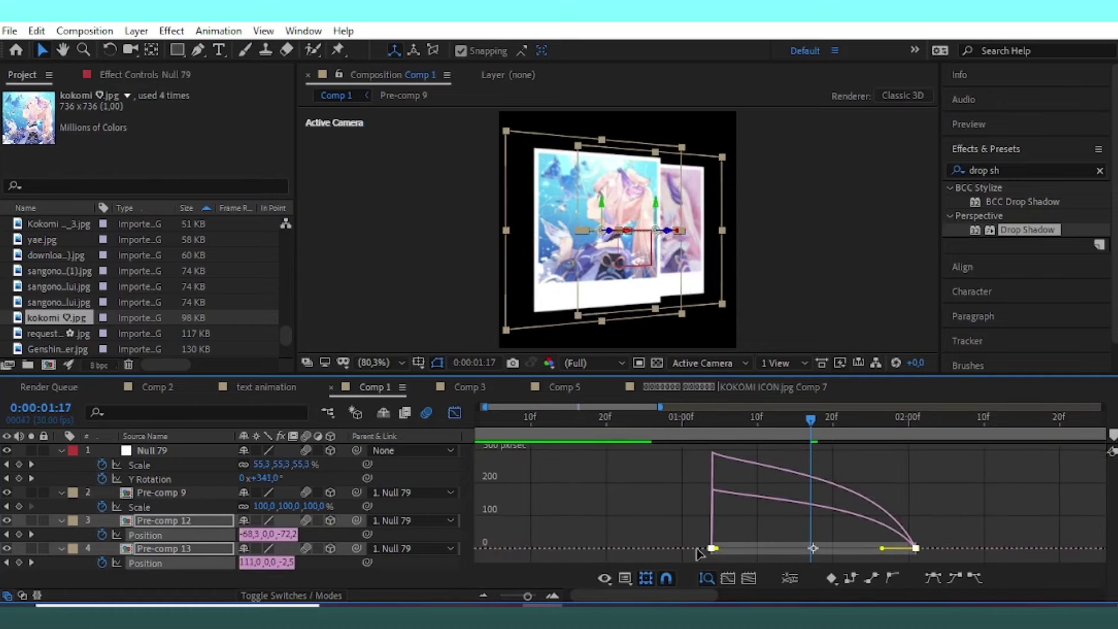
pyautogui.moveTo(715, 549); pyautogui.dragTo(786, 548)
pyautogui.moveTo(882, 549); pyautogui.dragTo(841, 549)
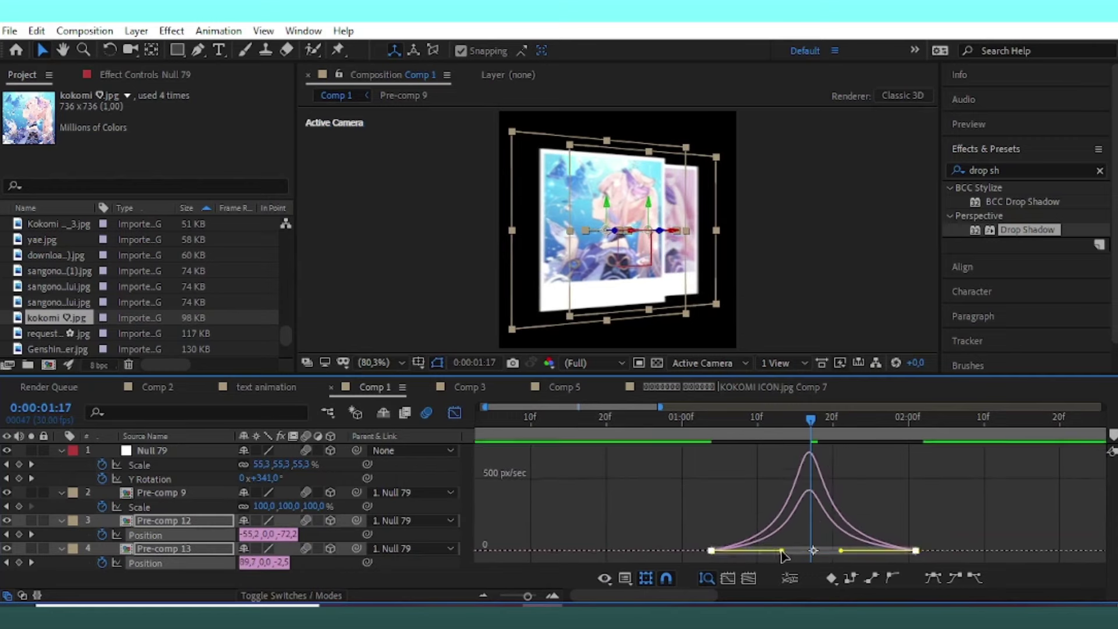
pyautogui.click(455, 413)
pyautogui.press('space')
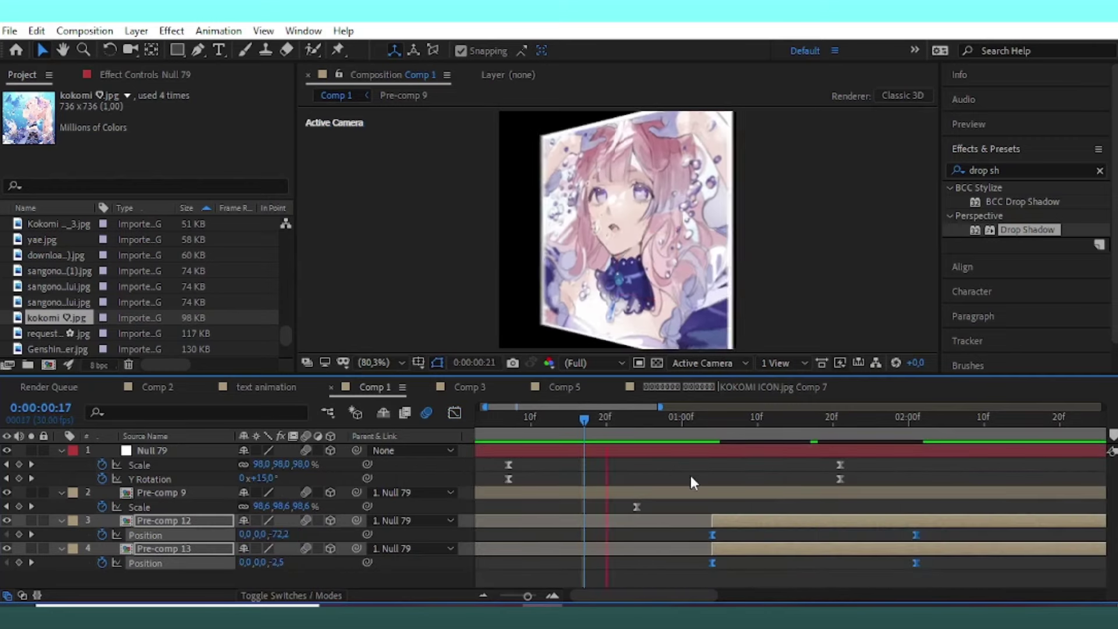
# Shift both pre-comps and their keyframes earlier and preview the result.
pyautogui.moveTo(719, 521); pyautogui.dragTo(658, 521)
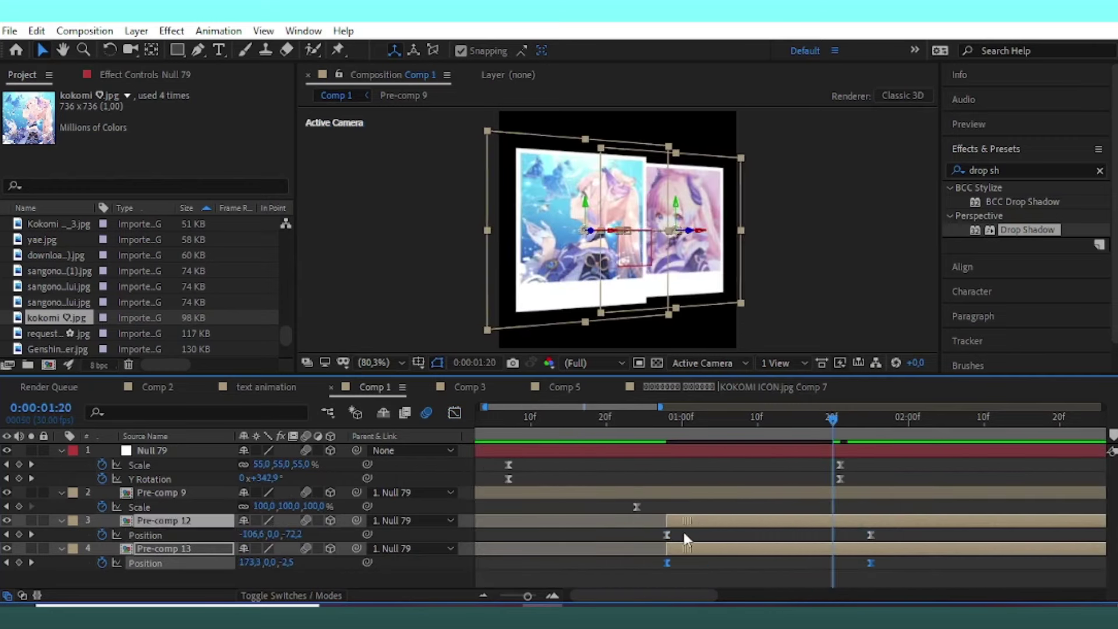
pyautogui.press('space')
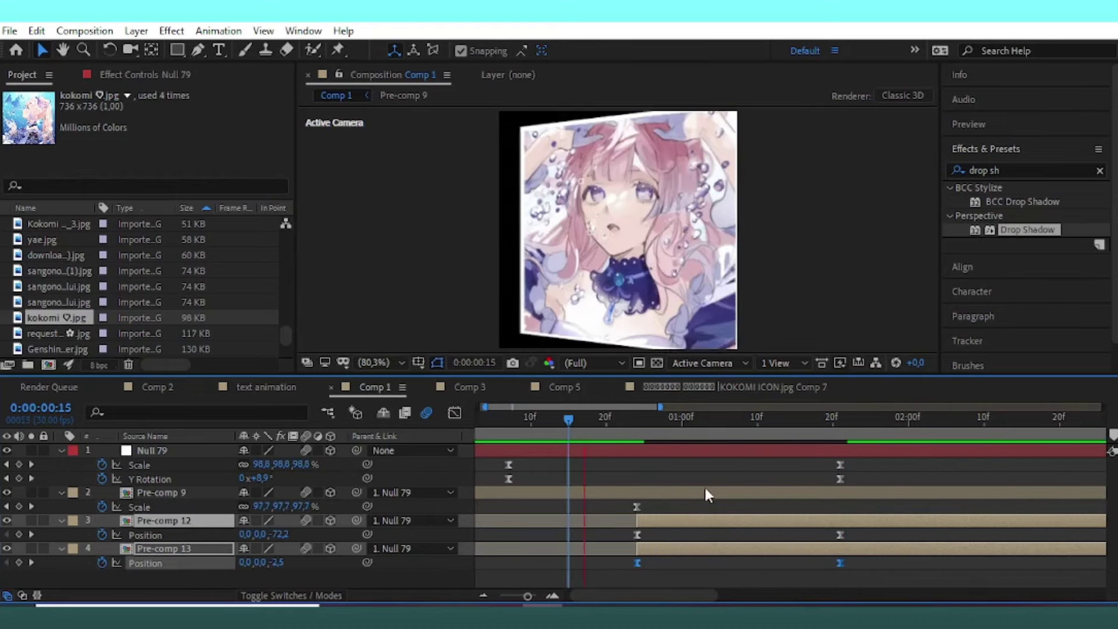
pyautogui.press('space')
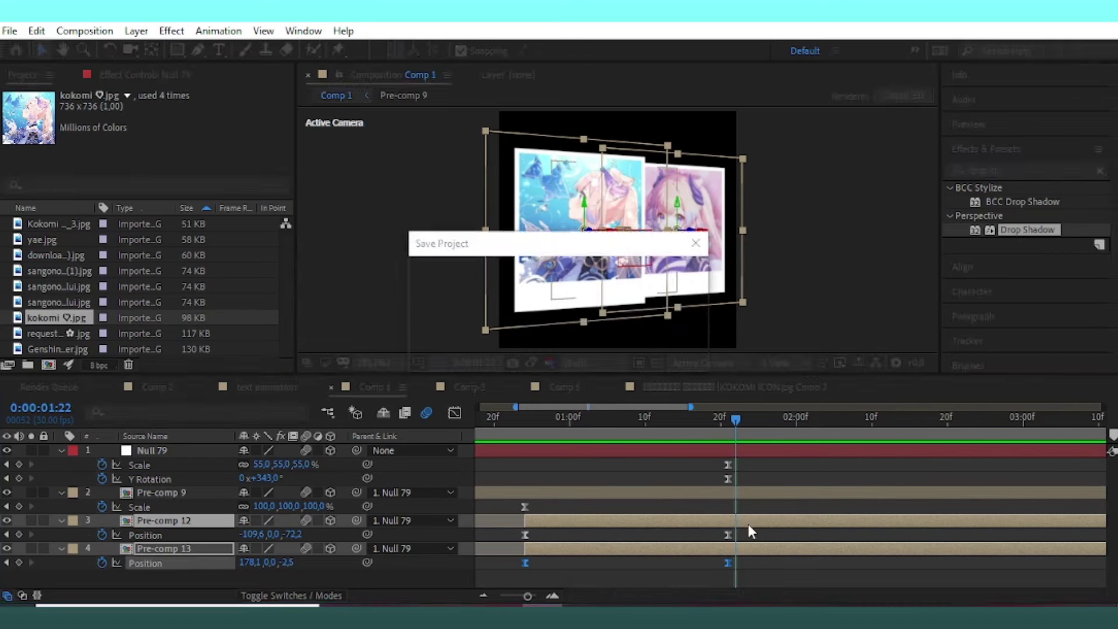
# Add a new Null Object layer (Null 80) and trim it to start at an earlier time.
pyautogui.click(751, 521)
pyautogui.click(147, 32)
pyautogui.moveTo(153, 47)
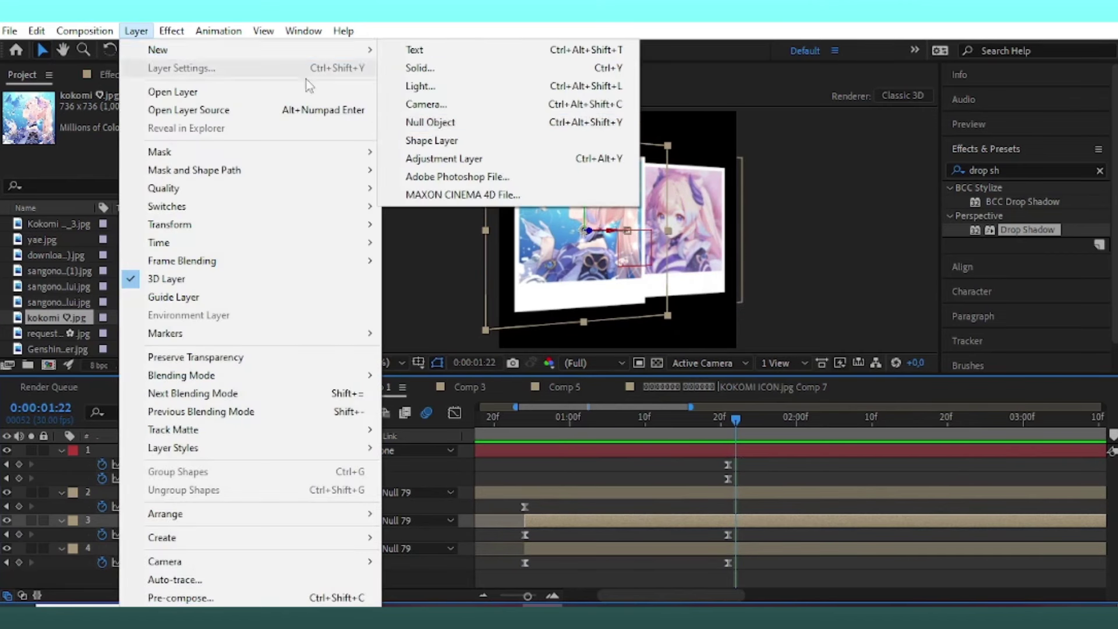
pyautogui.click(501, 120)
pyautogui.click(526, 425)
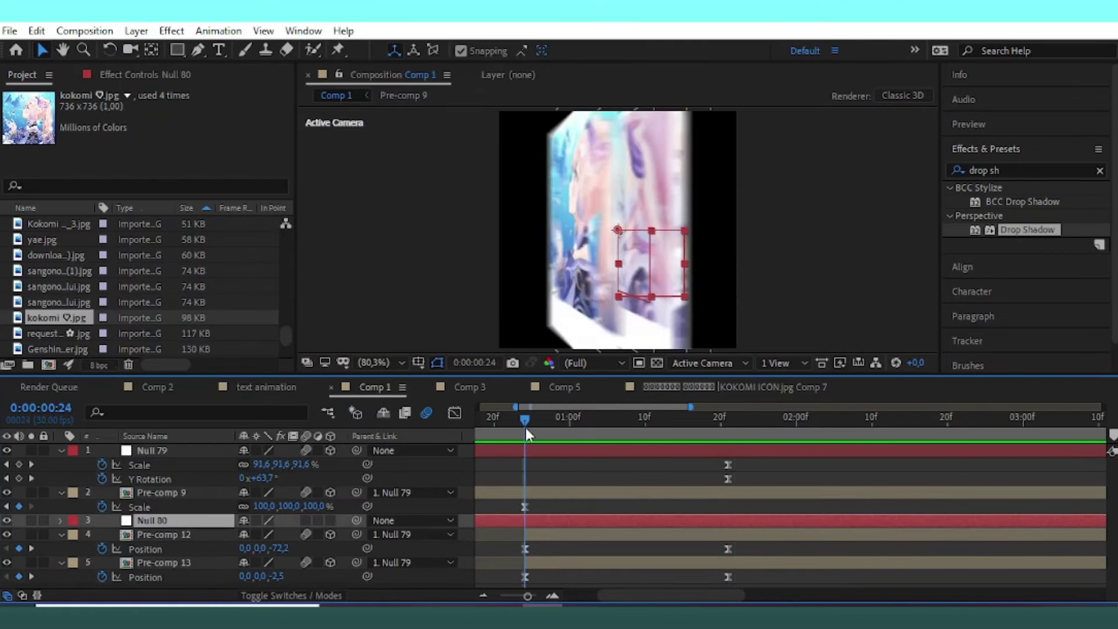
pyautogui.hotkey('alt', '[')
# Duplicate Null 80 and place Pre-comp 12 between the two Null 80 layers.
pyautogui.click(550, 525)
pyautogui.click(781, 417)
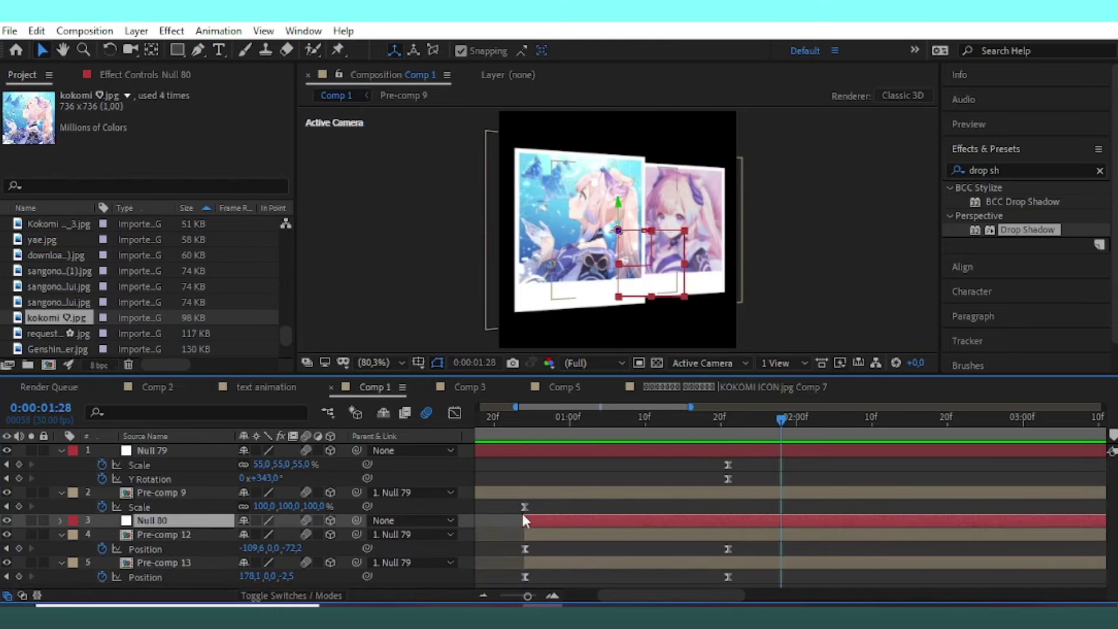
pyautogui.hotkey('ctrl', 'd')
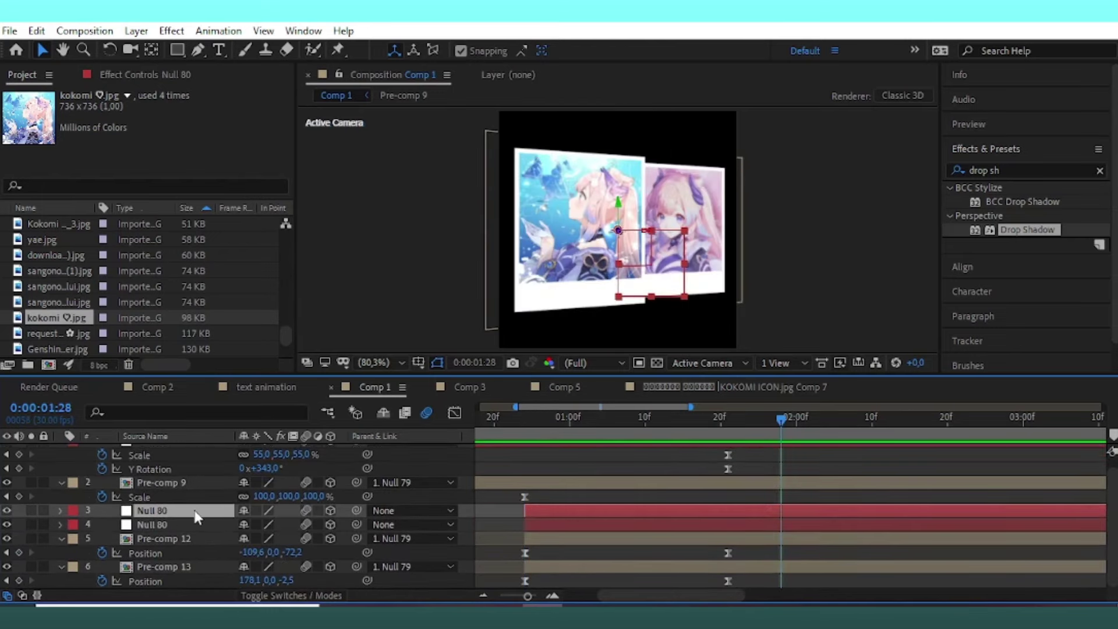
pyautogui.moveTo(175, 538); pyautogui.dragTo(192, 520)
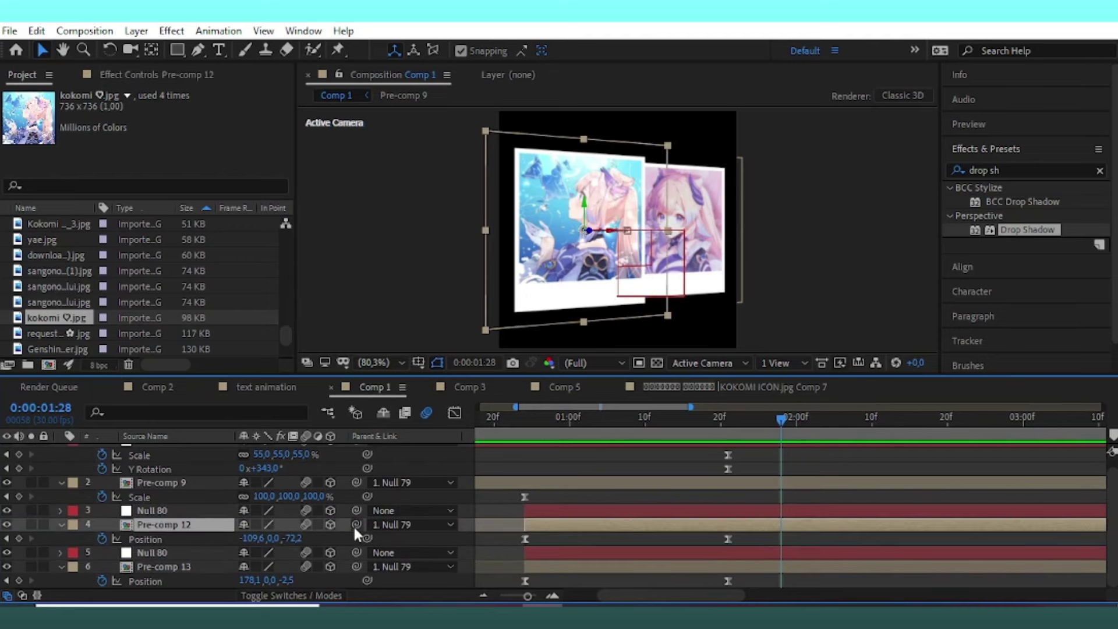
# Parent Pre-comp 13 to the second Null 80, both Null 80 layers to Null 79, and save.
pyautogui.click(386, 512)
pyautogui.click(396, 402)
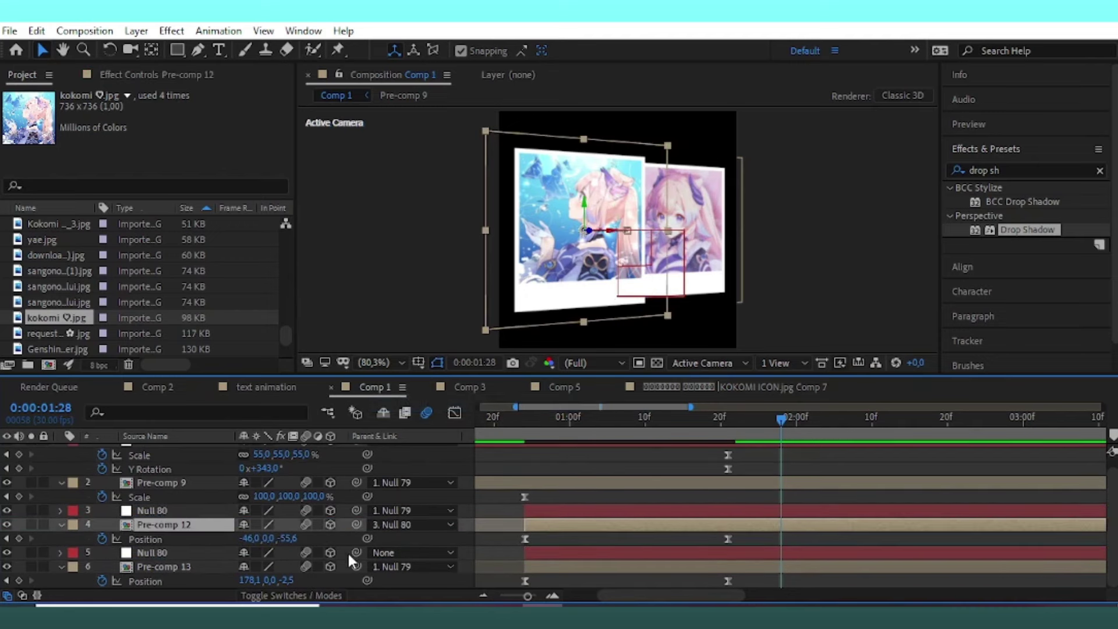
pyautogui.moveTo(355, 566); pyautogui.dragTo(346, 553)
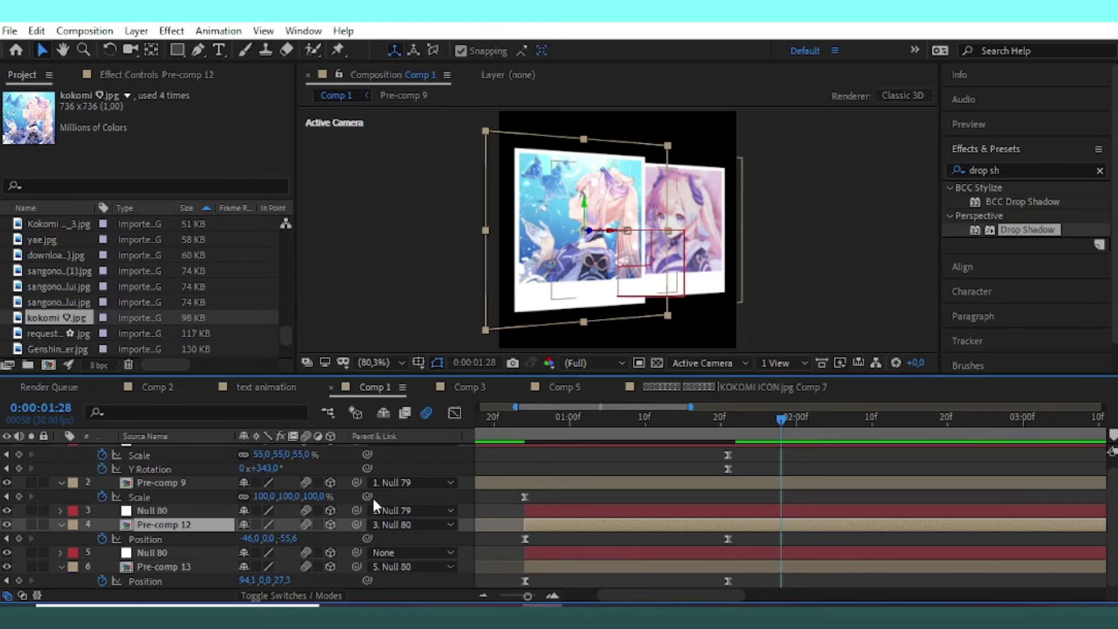
pyautogui.click(396, 553)
pyautogui.click(411, 442)
pyautogui.hotkey('ctrl', 's')
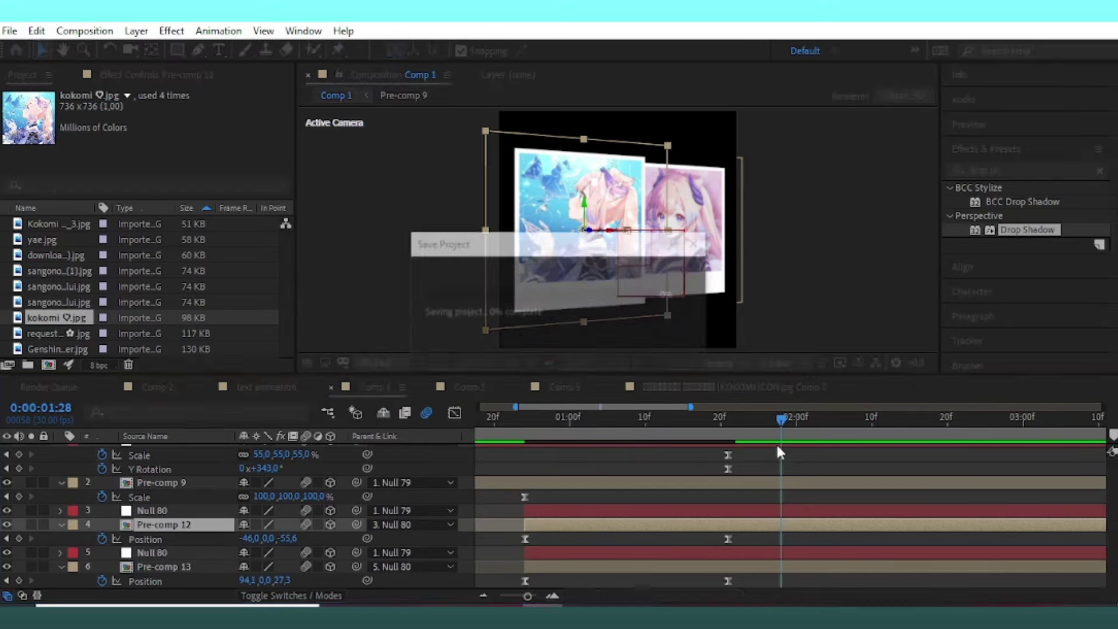
pyautogui.press('space')
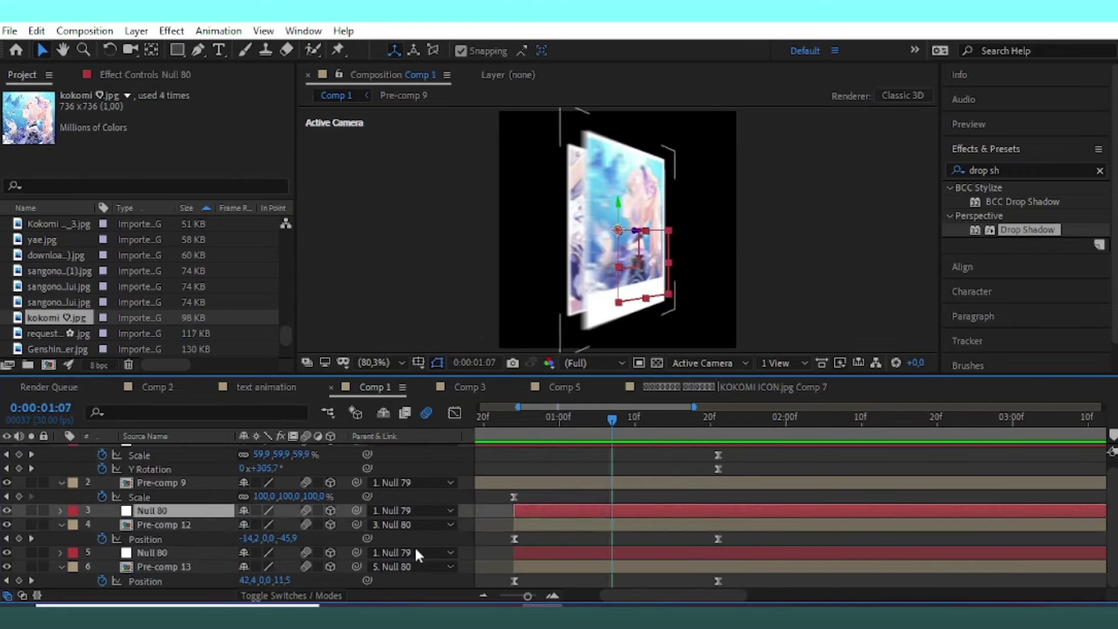
# Add starting Position keyframes to both Null 80 layers.
pyautogui.press('p')
pyautogui.click(188, 568)
pyautogui.press('p')
pyautogui.click(101, 522)
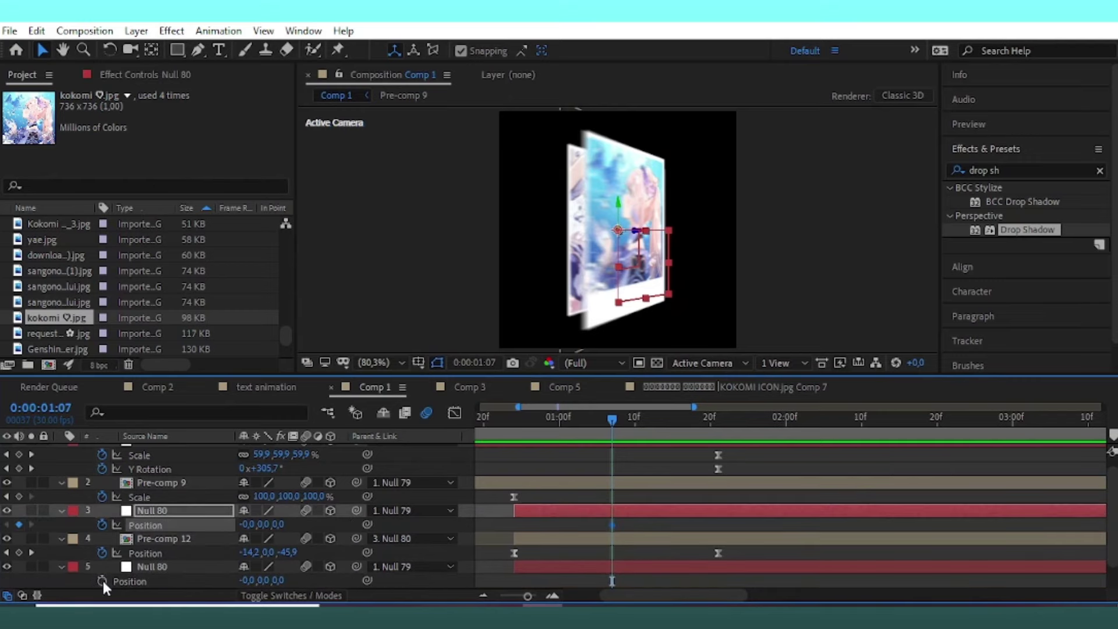
pyautogui.click(103, 580)
pyautogui.scroll(-2, 771, 484)
pyautogui.click(796, 442)
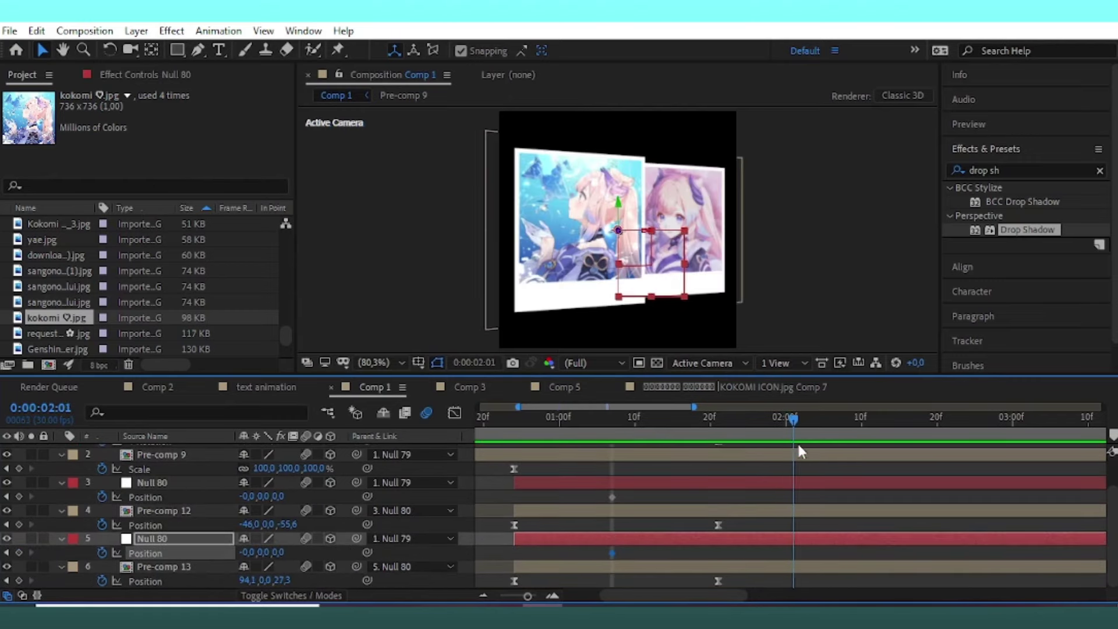
# Keyframe the first Null 80 sliding right to X 644 and the second left to X -691.
pyautogui.click(576, 483)
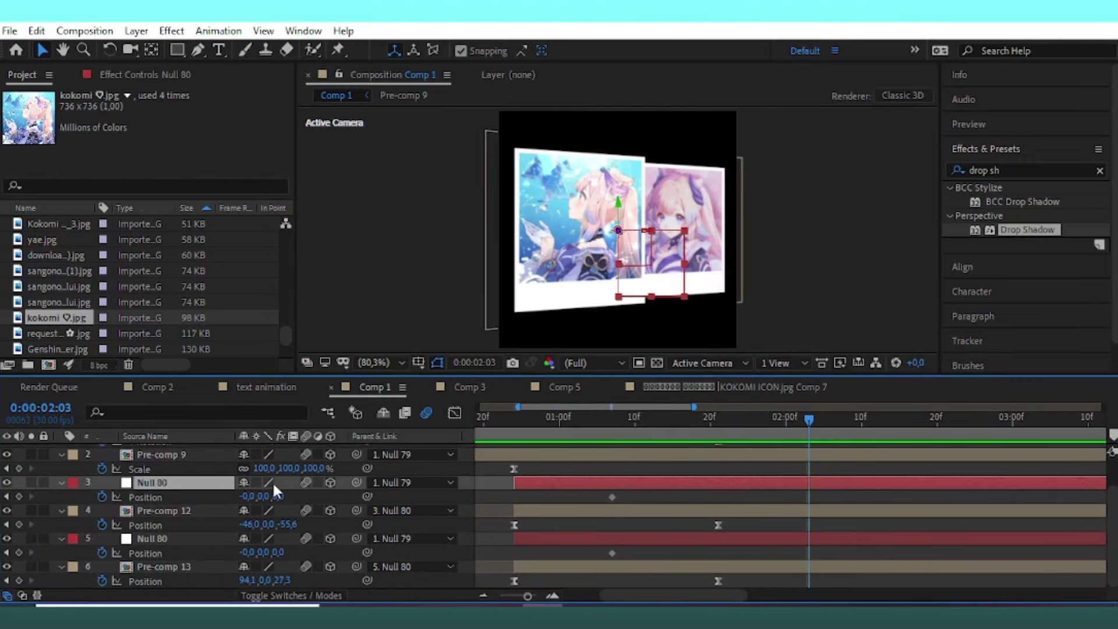
pyautogui.moveTo(248, 496); pyautogui.dragTo(619, 496)
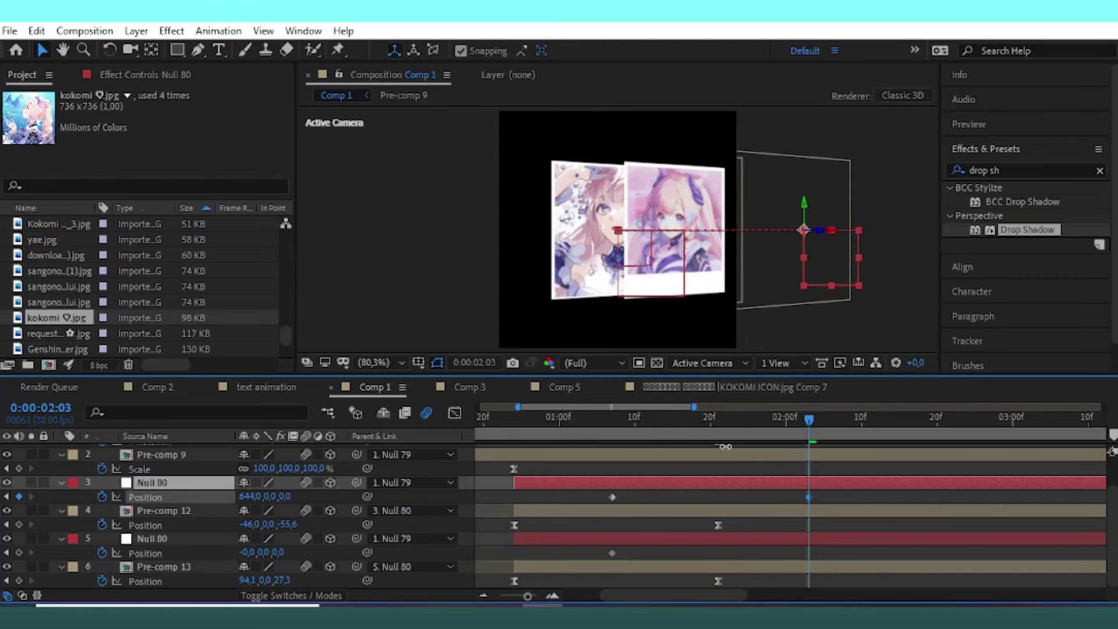
pyautogui.moveTo(247, 552); pyautogui.dragTo(23, 552)
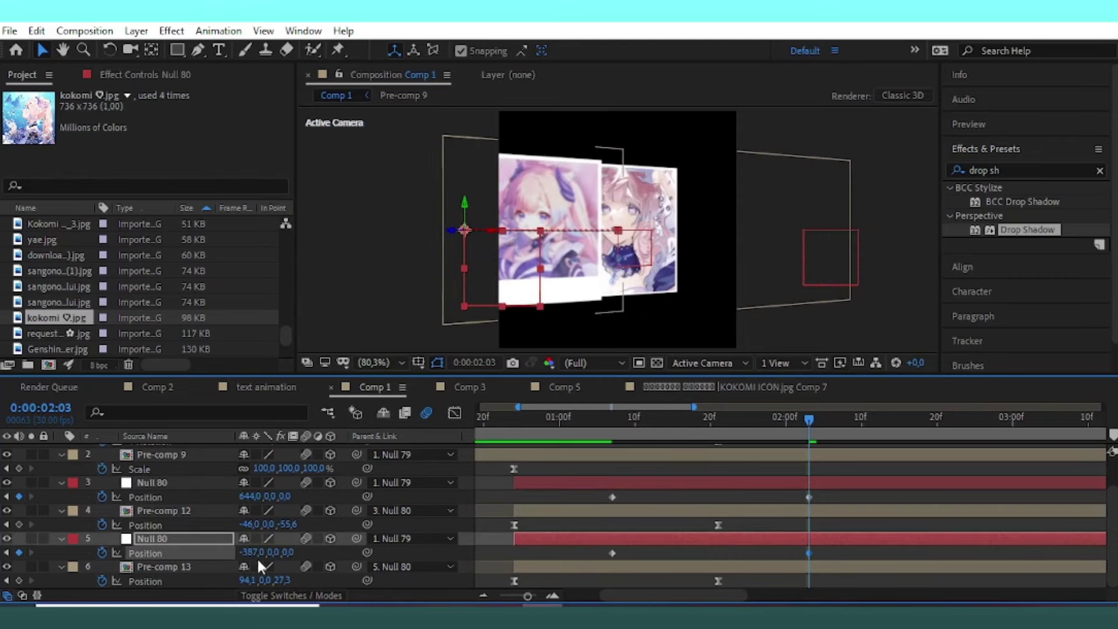
pyautogui.moveTo(256, 552); pyautogui.dragTo(31, 576)
# Scrub from 01:04 to 02:04 to watch the cards spread apart.
pyautogui.click(589, 419)
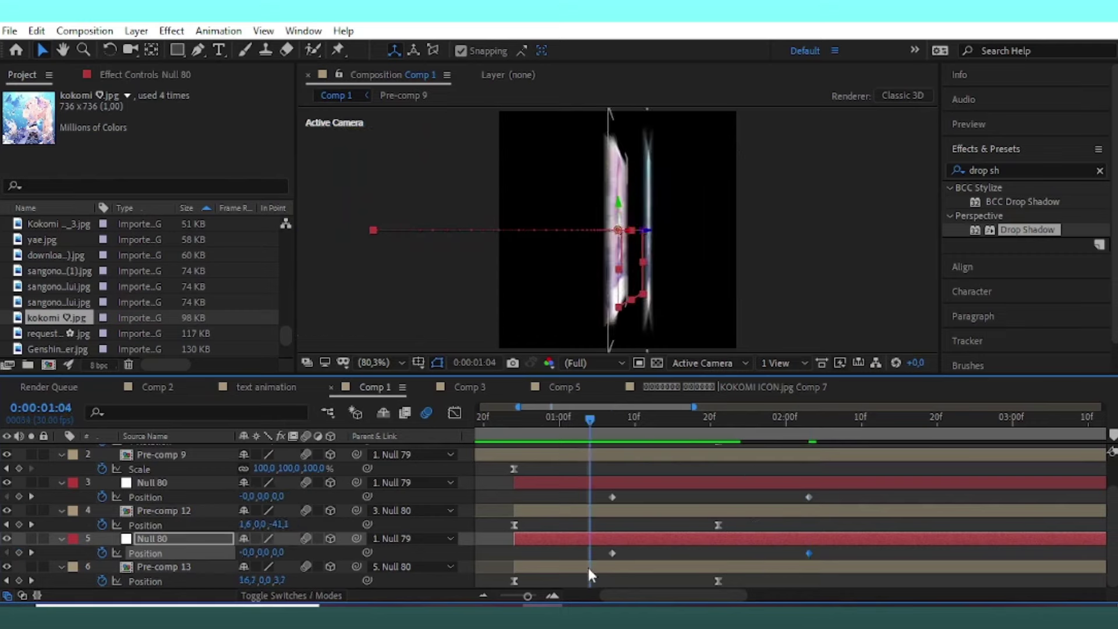
pyautogui.scroll(2, 604, 491)
pyautogui.click(604, 492)
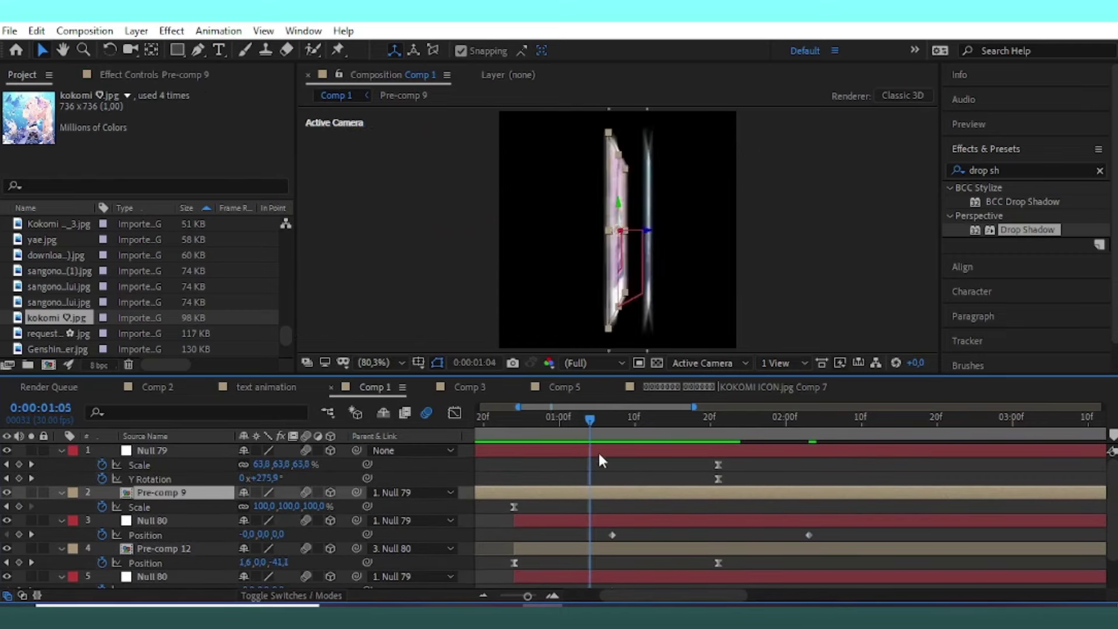
pyautogui.moveTo(590, 453)
pyautogui.mouseDown()
pyautogui.moveTo(774, 510)
pyautogui.moveTo(817, 502)
pyautogui.mouseUp()
pyautogui.scroll(-2, 757, 501)
pyautogui.click(609, 495)
# Move the second Null 80 above Pre-comp 12 and ease both nulls' Position keyframes.
pyautogui.click(189, 536)
pyautogui.moveTo(189, 539); pyautogui.dragTo(189, 510)
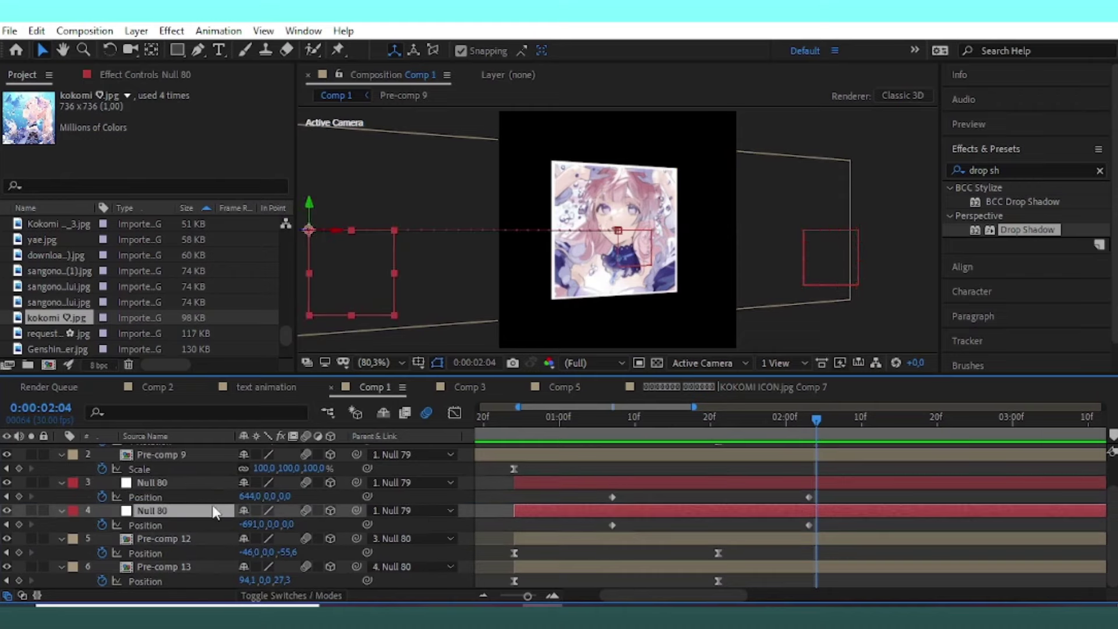
pyautogui.moveTo(821, 492); pyautogui.dragTo(609, 527)
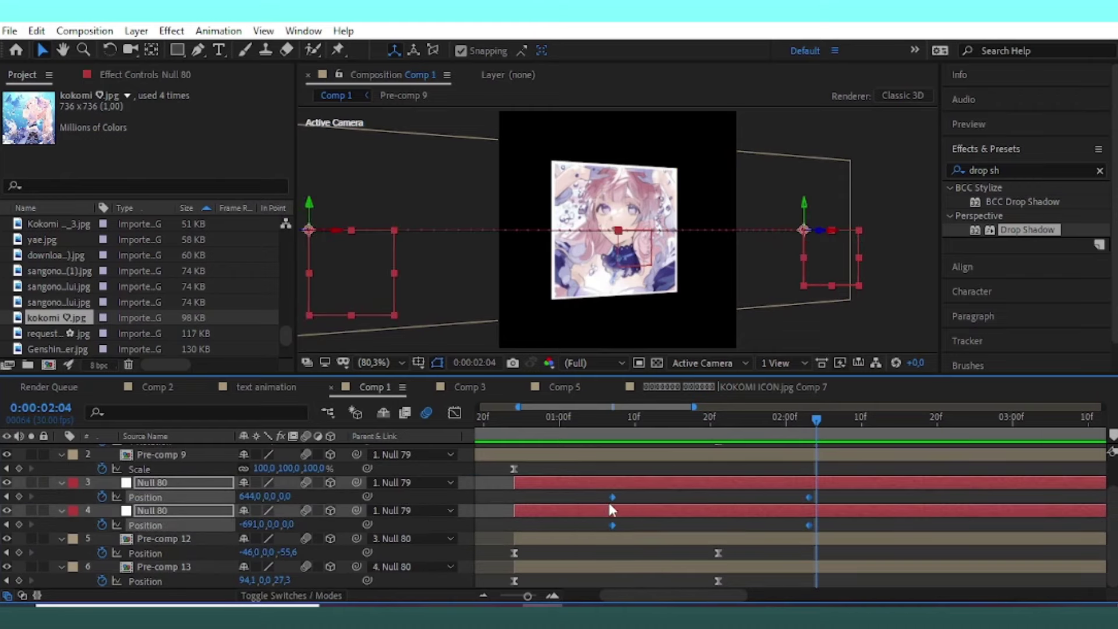
pyautogui.press('F9')
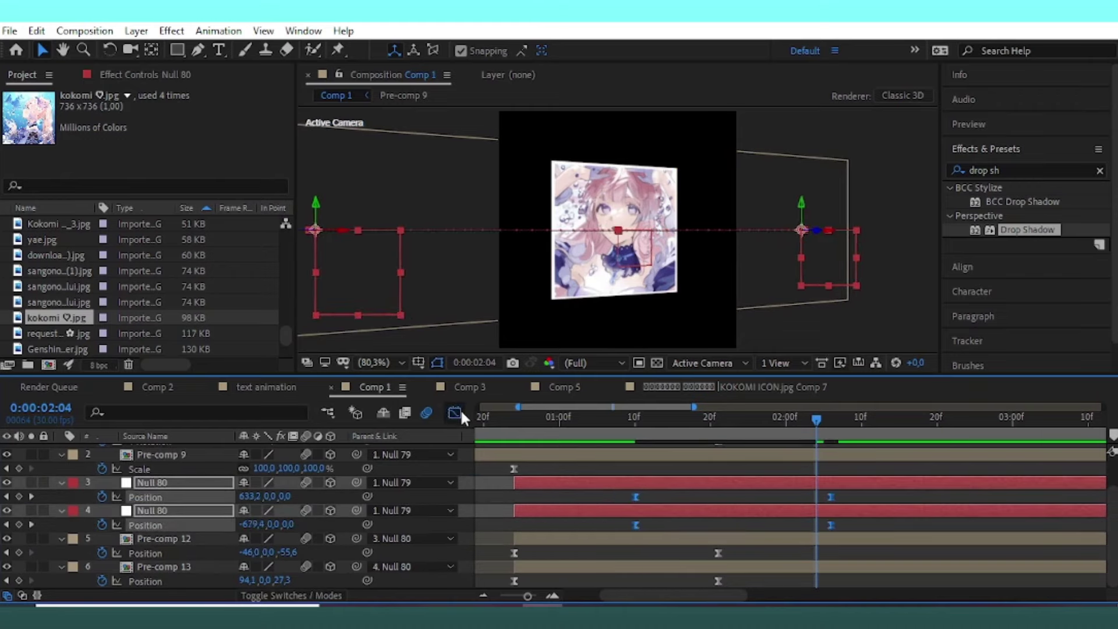
# Reshape the nulls' speed curve into a symmetric bell in the Graph Editor.
pyautogui.click(455, 412)
pyautogui.moveTo(837, 551)
pyautogui.mouseDown()
pyautogui.moveTo(657, 558)
pyautogui.moveTo(731, 552)
pyautogui.mouseUp()
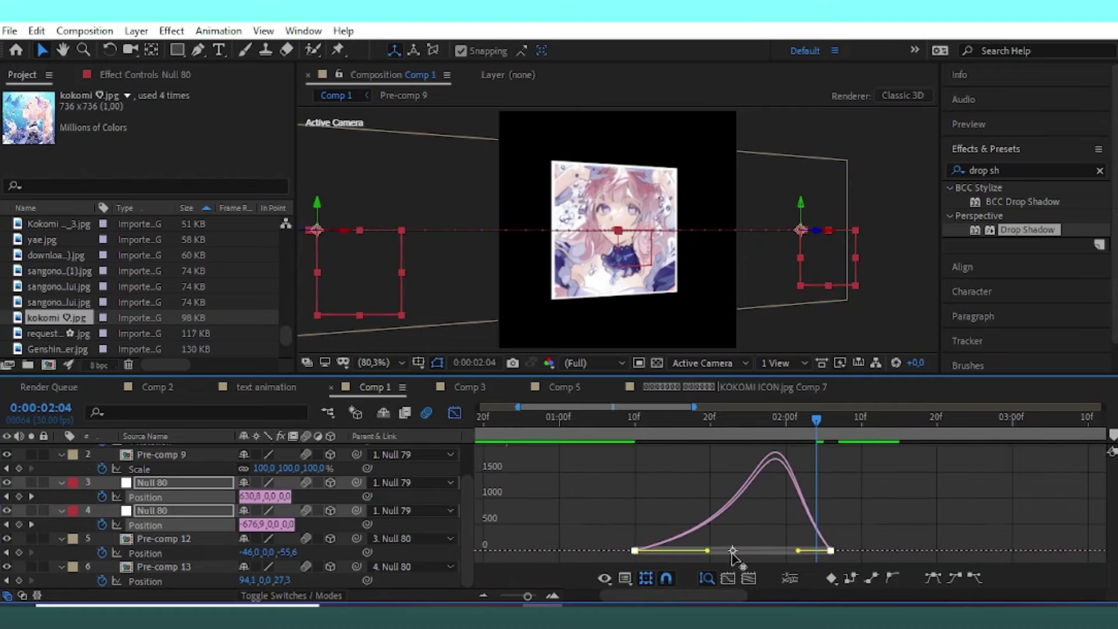
pyautogui.moveTo(800, 553); pyautogui.dragTo(757, 548)
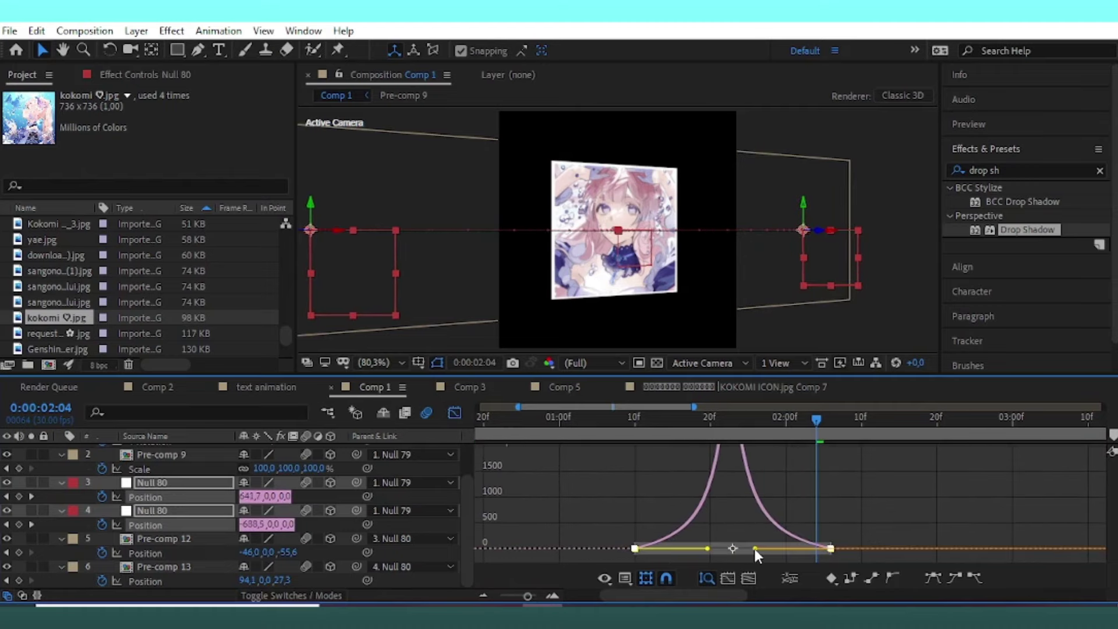
pyautogui.click(454, 413)
# Preview from the start and shift both nulls' keyframes later in time.
pyautogui.moveTo(519, 406); pyautogui.dragTo(479, 406)
pyautogui.press('Home')
pyautogui.press('space')
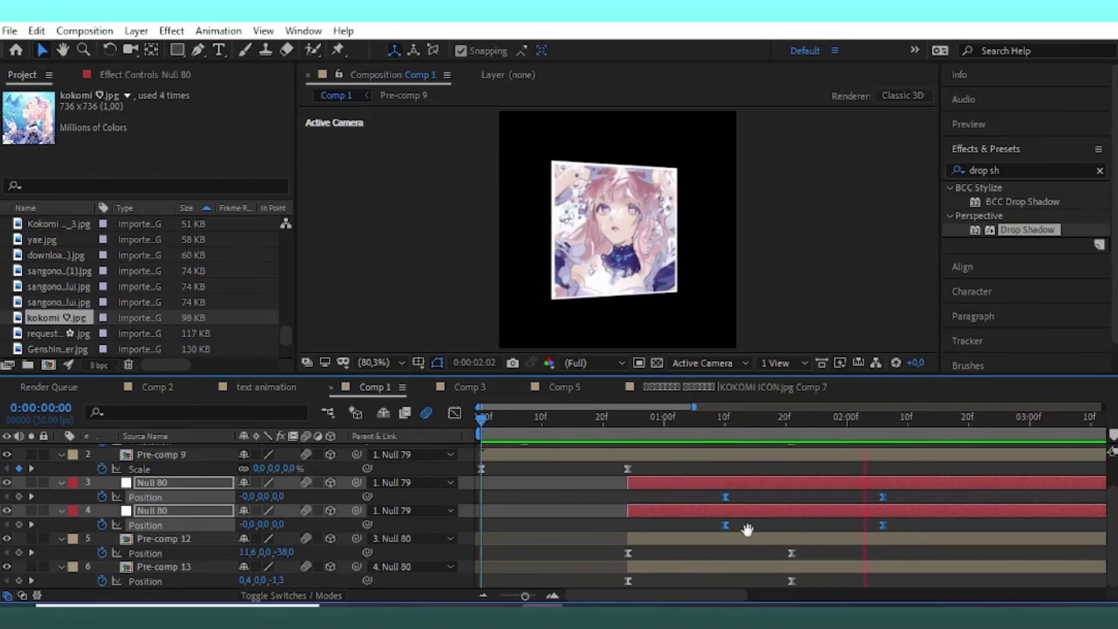
pyautogui.moveTo(726, 497); pyautogui.dragTo(775, 497)
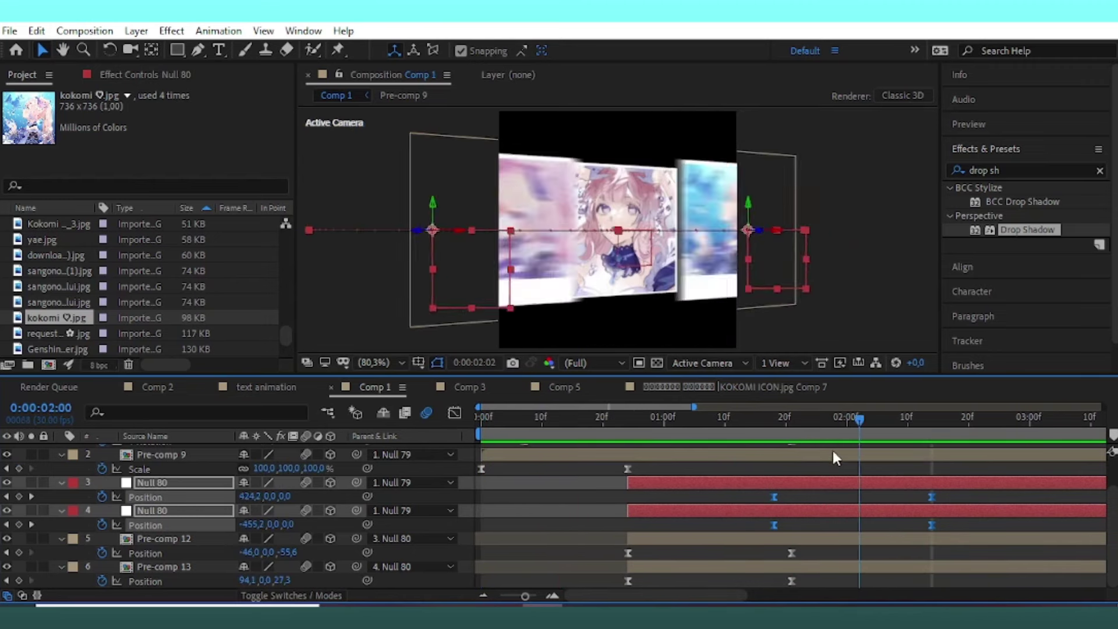
# Split Pre-comp 9 at the current time, delete its second part, and preview from the start.
pyautogui.click(803, 539)
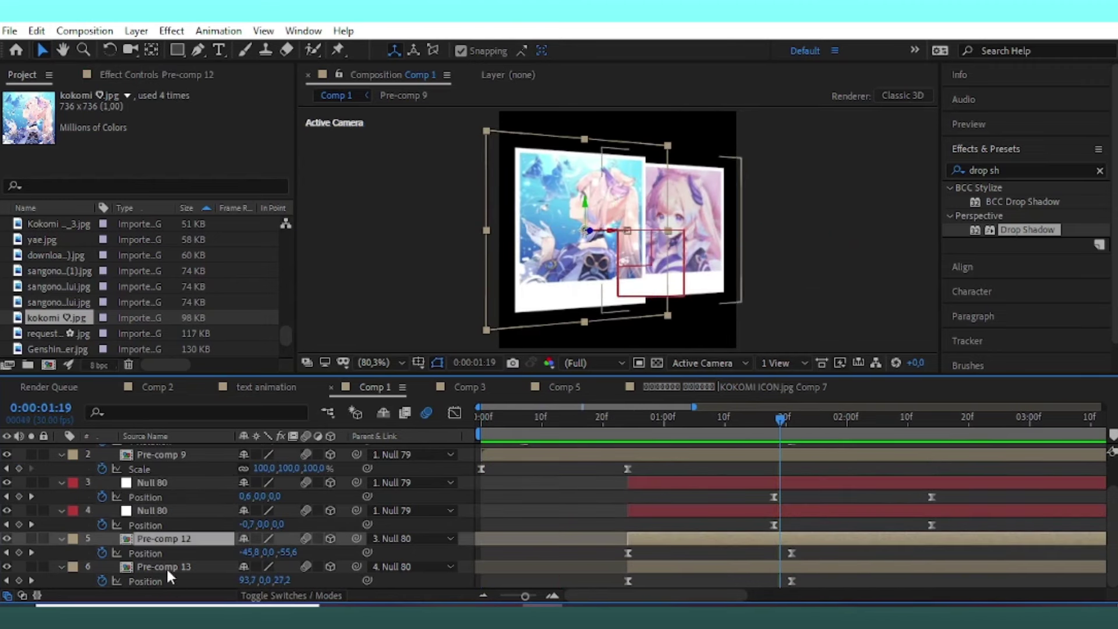
pyautogui.scroll(2, 708, 469)
pyautogui.click(814, 491)
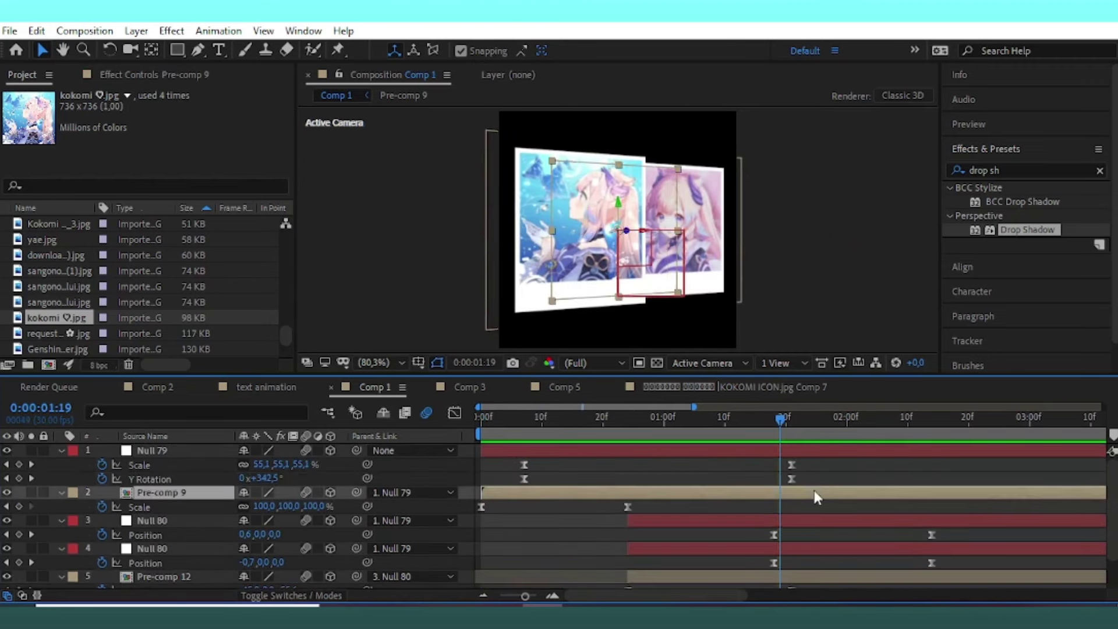
pyautogui.hotkey('ctrl', 'shift', 'd')
pyautogui.press('Delete')
pyautogui.press('Home')
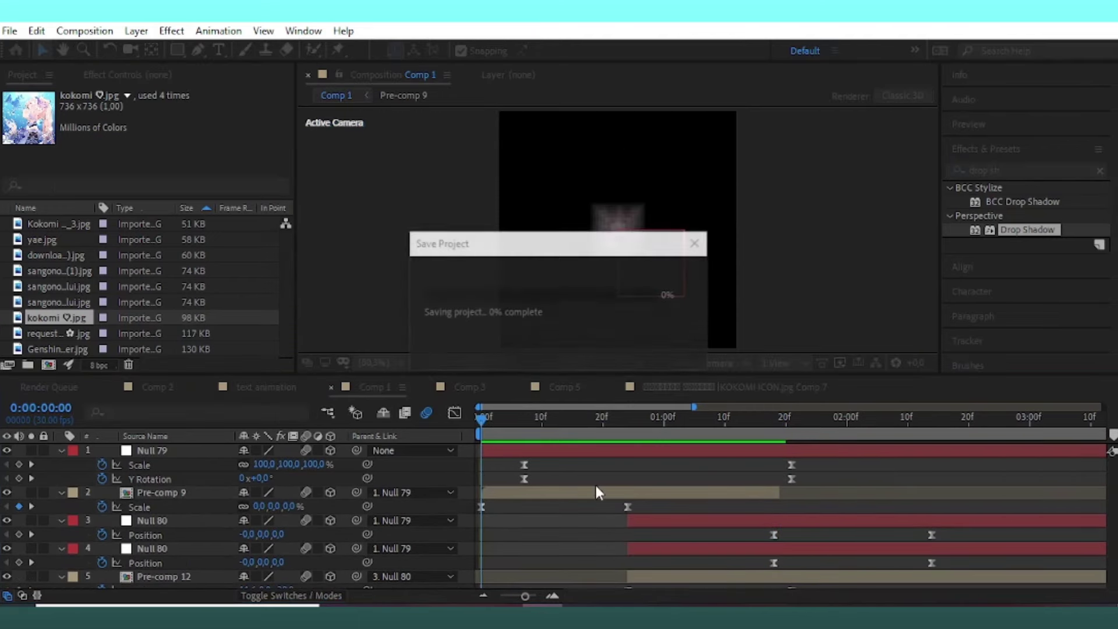
pyautogui.press('space')
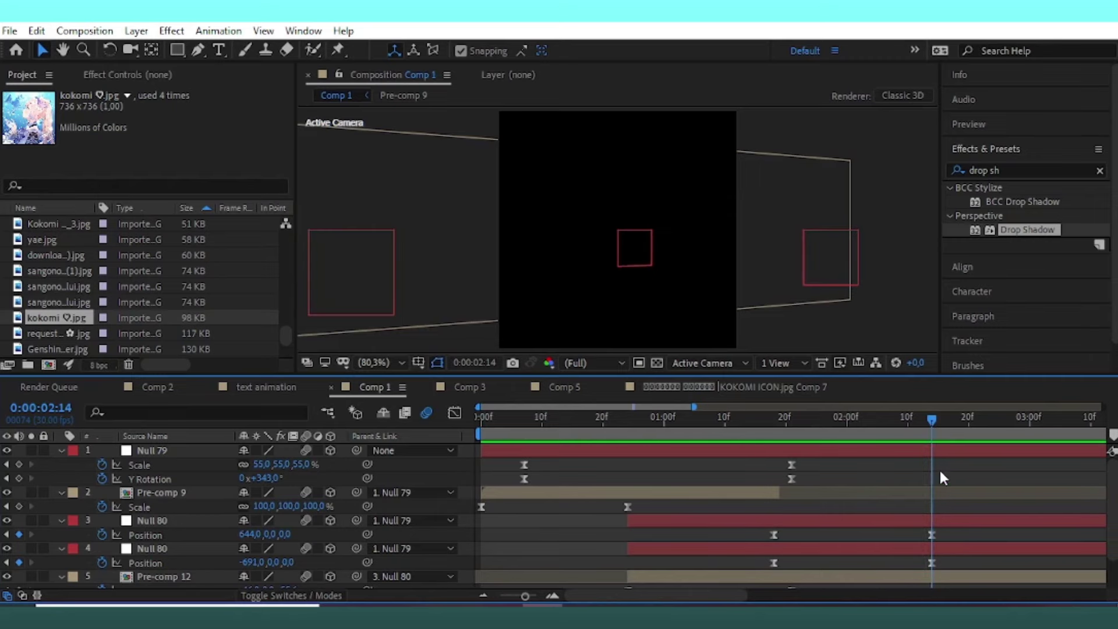
pyautogui.scroll(-1, 934, 500)
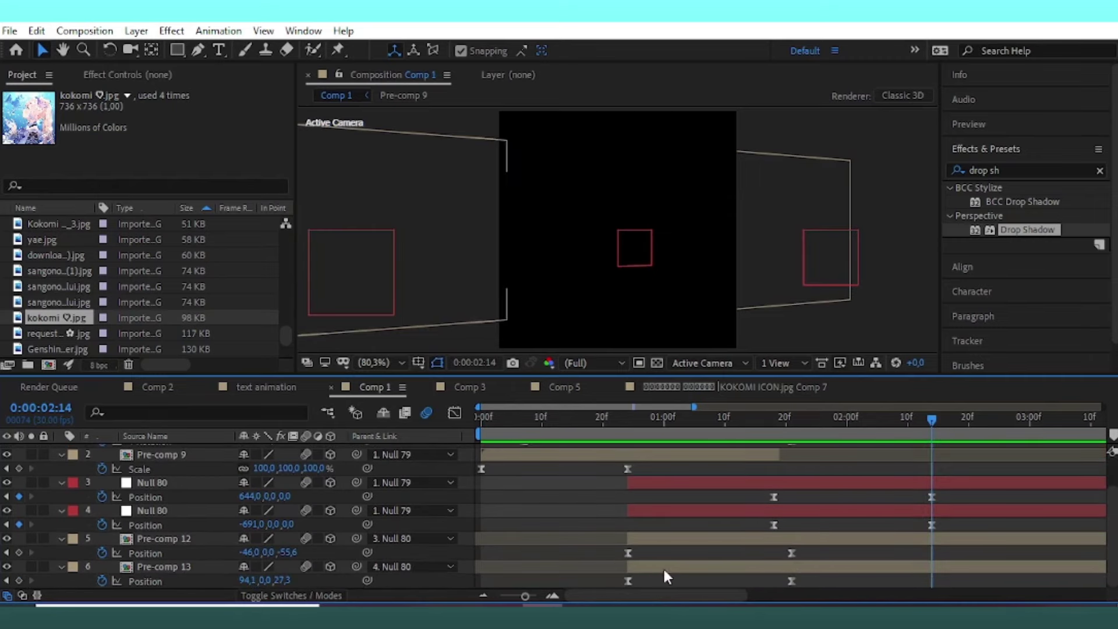
# Add Genshin Wallpaper.jpg to the comp, scaled to about 62% at position Y 195.
pyautogui.click(57, 349)
pyautogui.scroll(-1, 57, 291)
pyautogui.moveTo(58, 302); pyautogui.dragTo(643, 569)
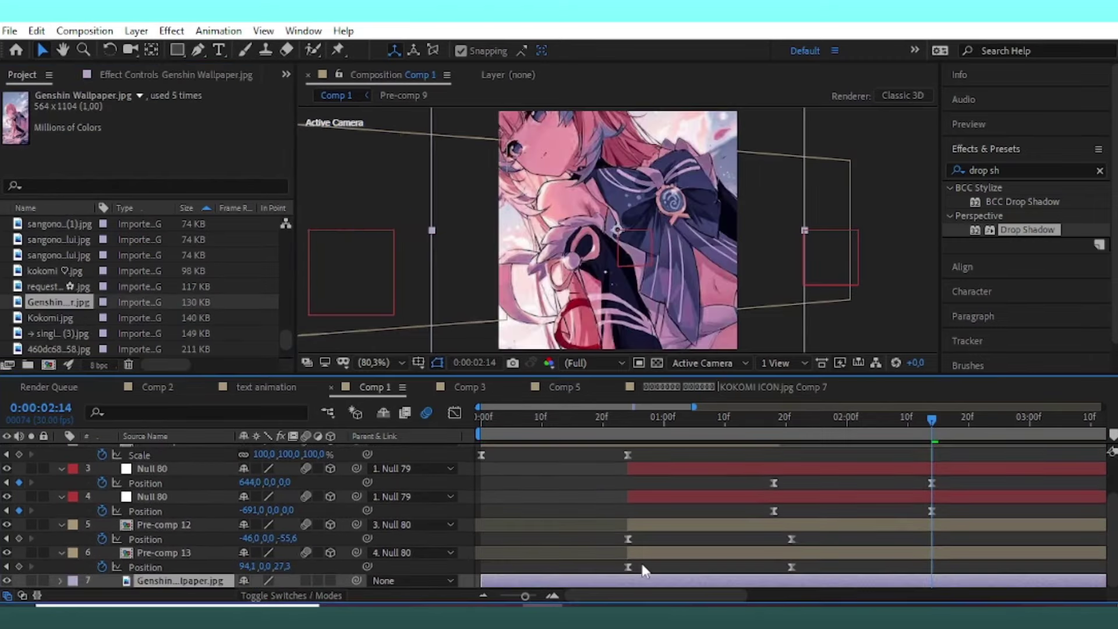
pyautogui.press('s')
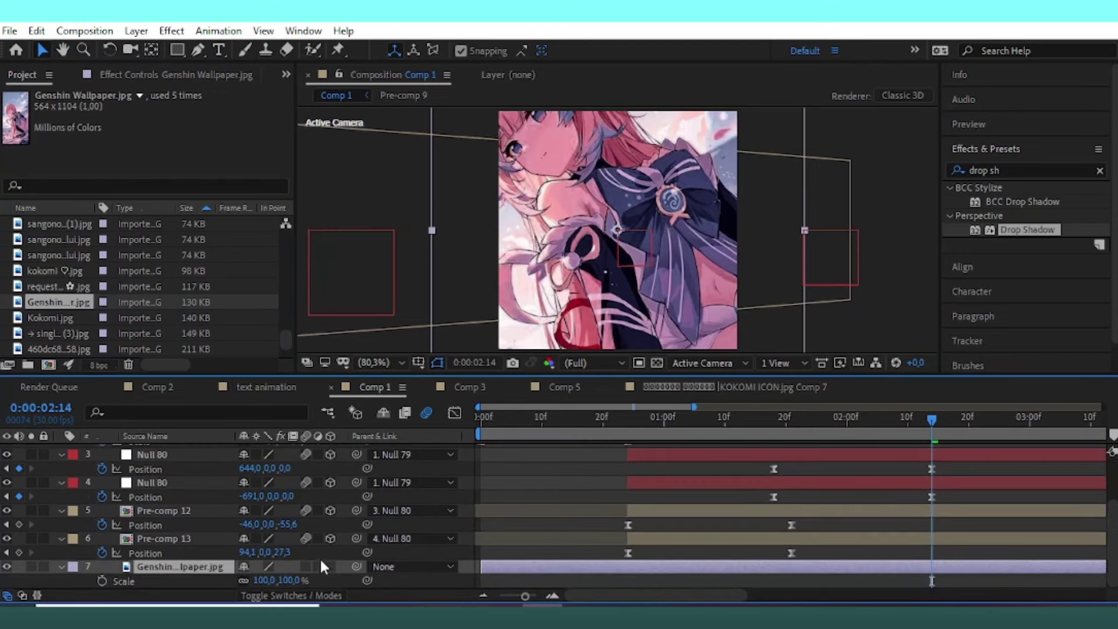
pyautogui.moveTo(299, 579); pyautogui.dragTo(271, 591)
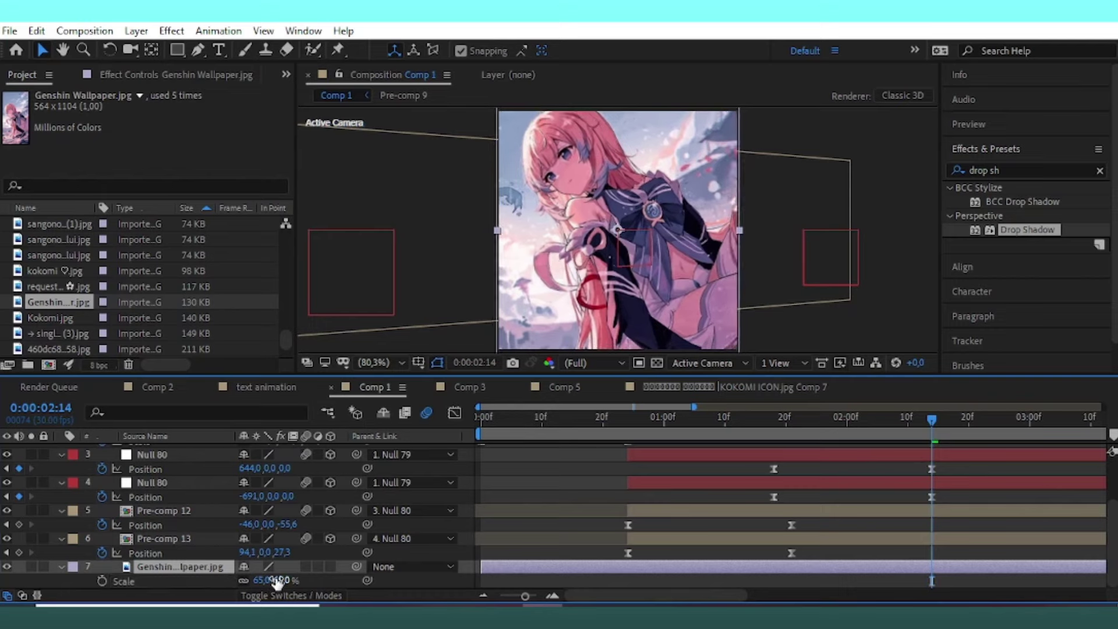
pyautogui.press('p')
pyautogui.moveTo(275, 581); pyautogui.dragTo(296, 585)
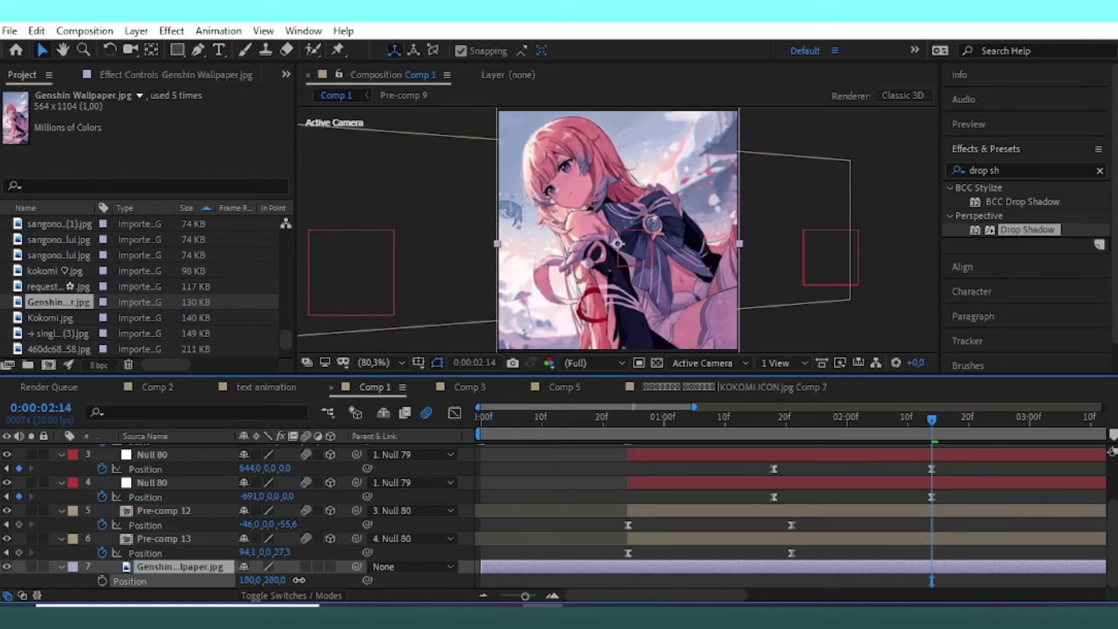
# Pre-compose the wallpaper layer, then undo it to restore the original footage layer.
pyautogui.rightClick(889, 572)
pyautogui.click(932, 487)
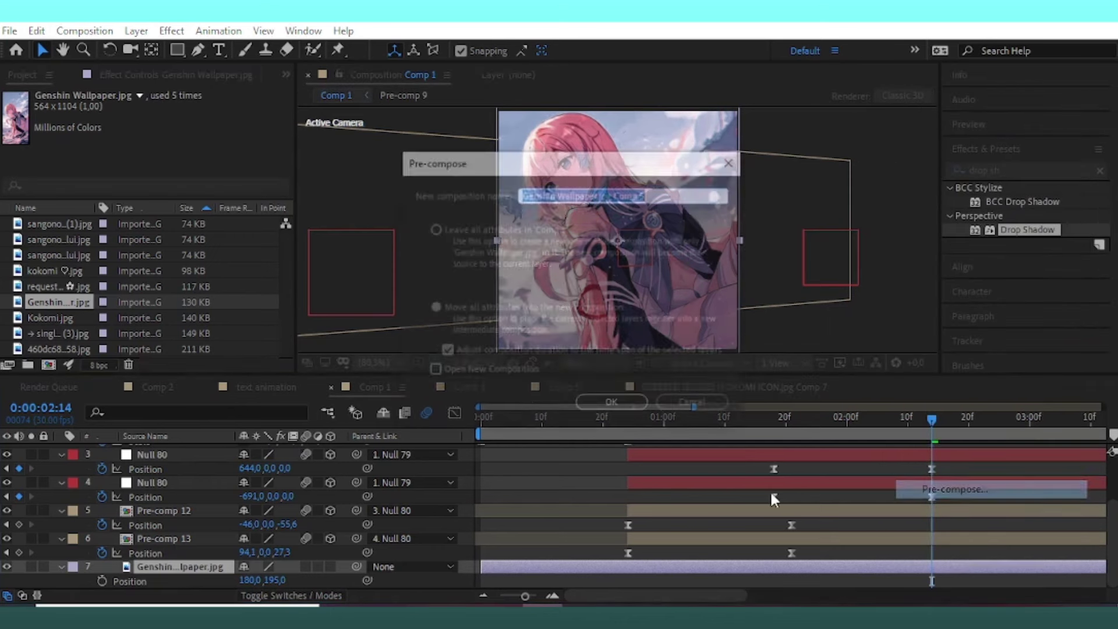
pyautogui.click(611, 406)
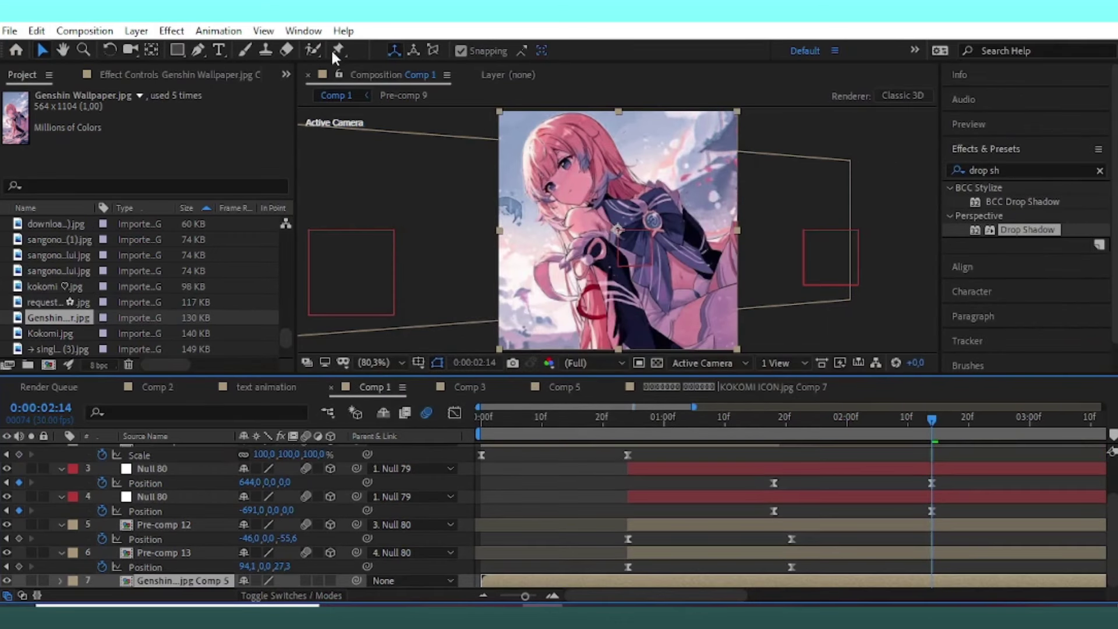
pyautogui.click(176, 51)
pyautogui.click(44, 51)
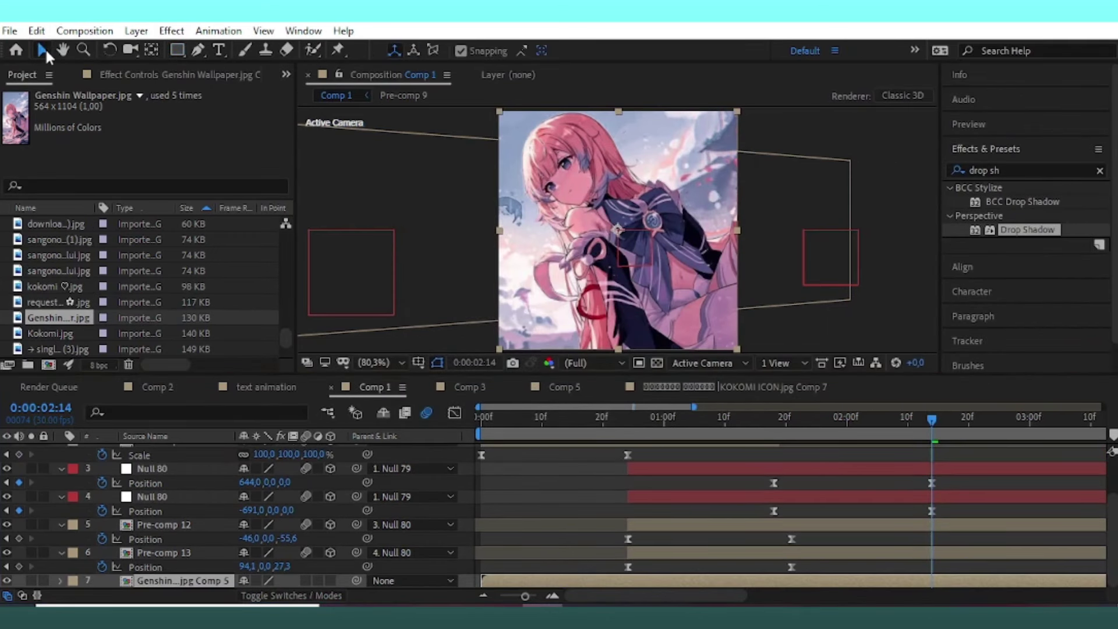
pyautogui.hotkey('ctrl', 'alt', '/')
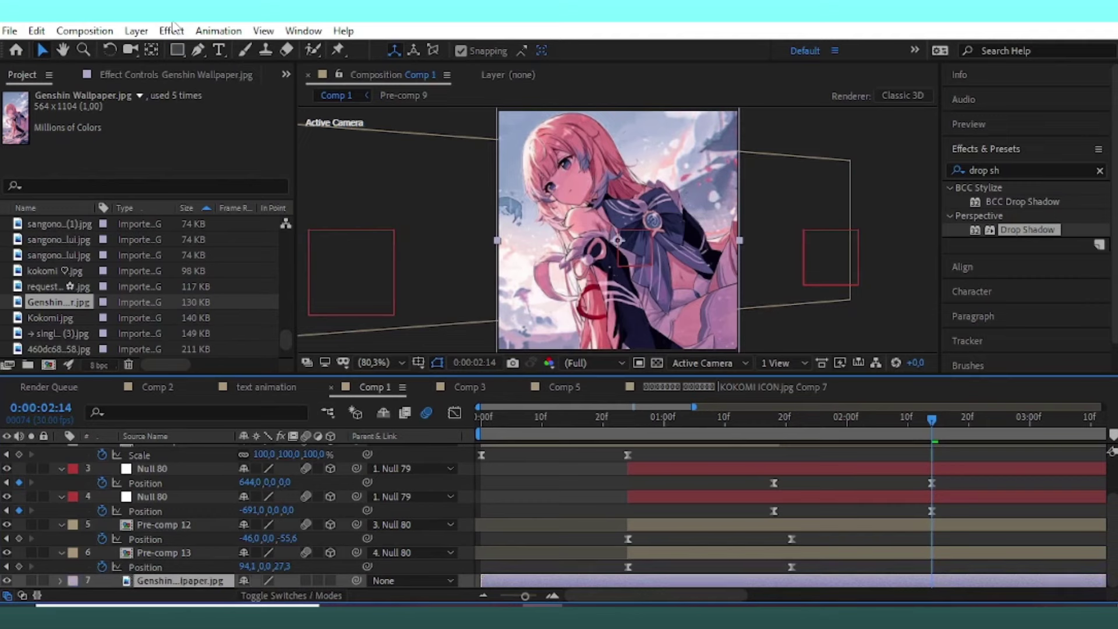
pyautogui.click(175, 51)
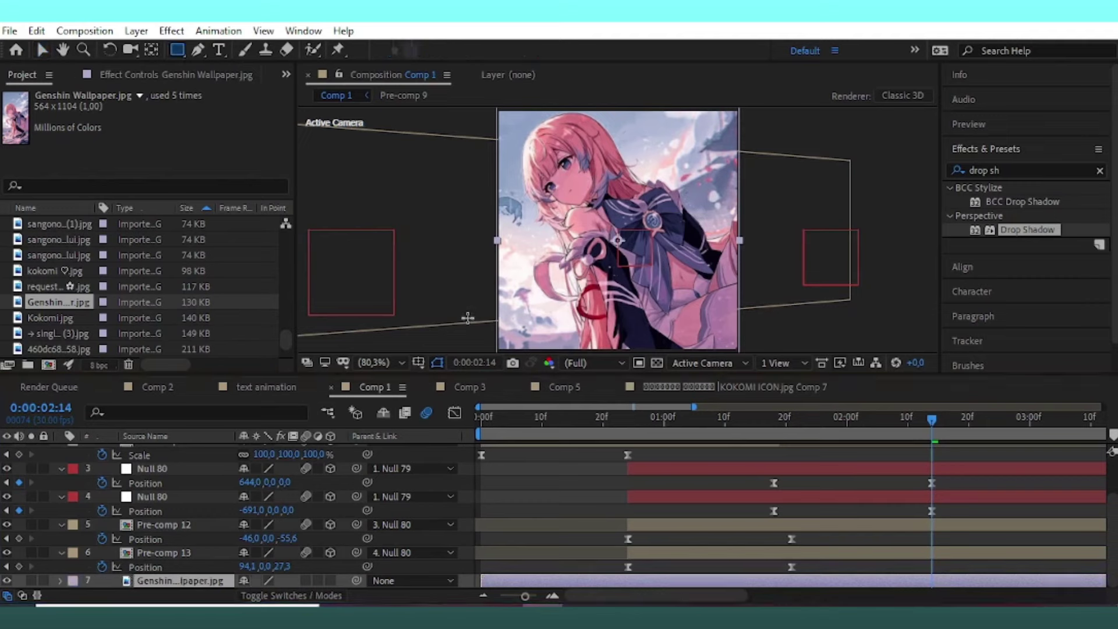
# Turn on the proportional grid and draw a rectangle mask keeping the wallpaper's upper part.
pyautogui.click(417, 364)
pyautogui.click(439, 402)
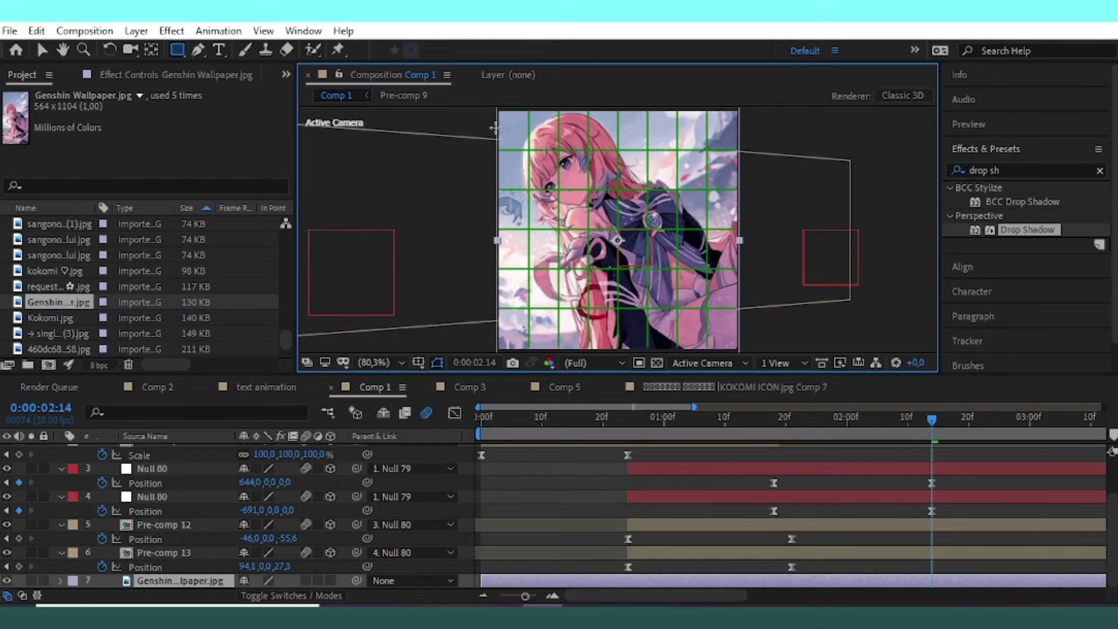
pyautogui.moveTo(496, 125); pyautogui.dragTo(735, 269)
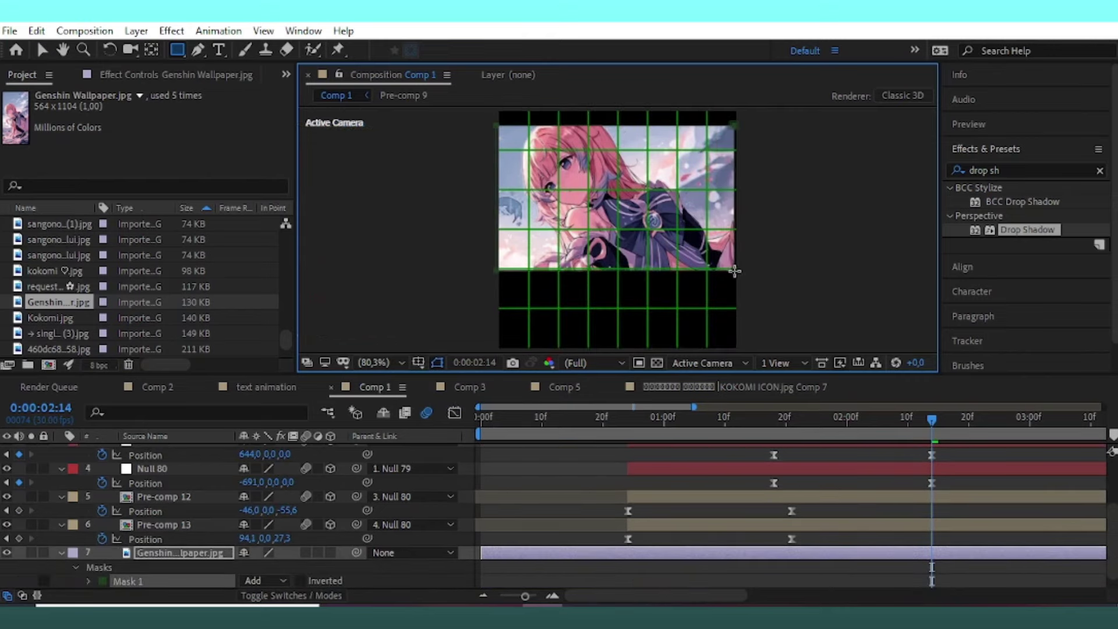
pyautogui.moveTo(738, 270); pyautogui.dragTo(740, 289)
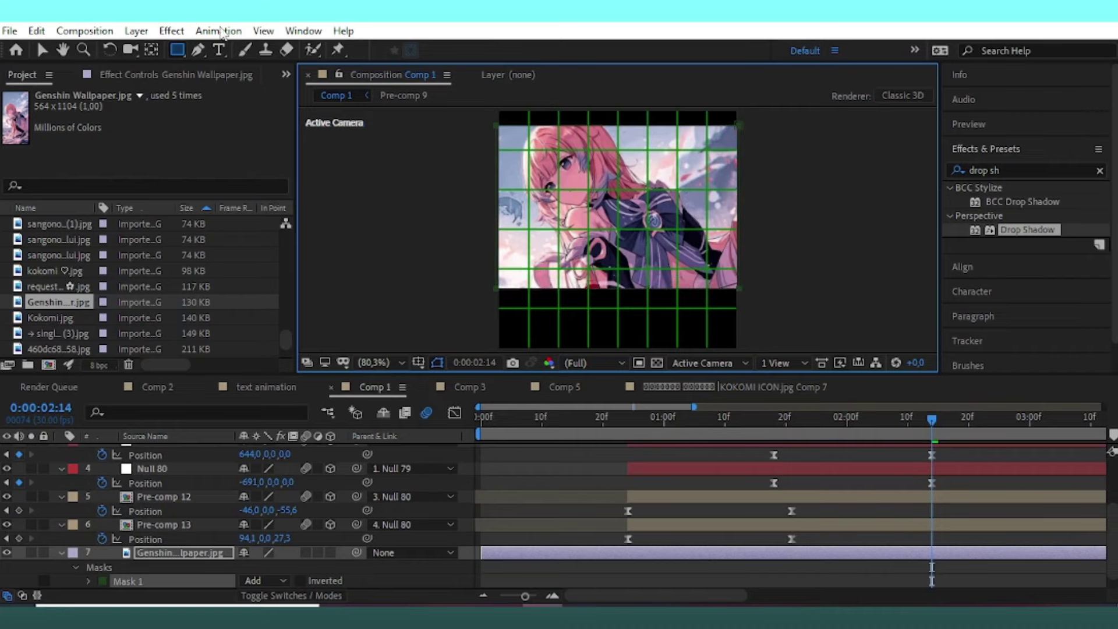
# Create a 360 × 360 px white solid and squash it vertically over the wallpaper.
pyautogui.click(40, 52)
pyautogui.click(135, 31)
pyautogui.moveTo(163, 48)
pyautogui.click(426, 62)
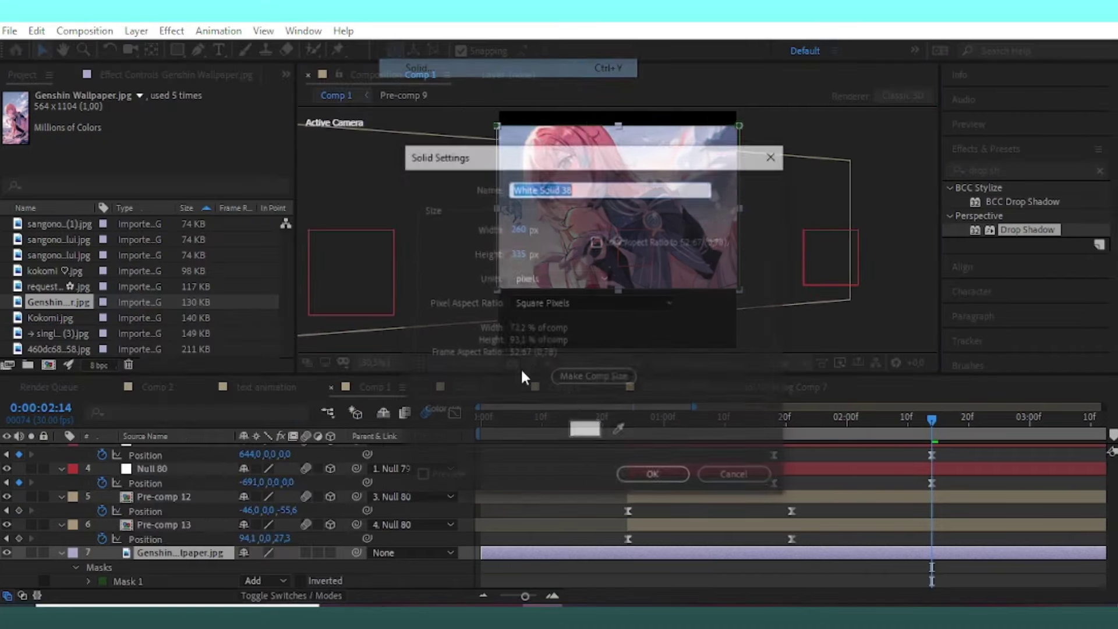
pyautogui.click(518, 229)
pyautogui.press('BackSpace')
pyautogui.press('BackSpace')
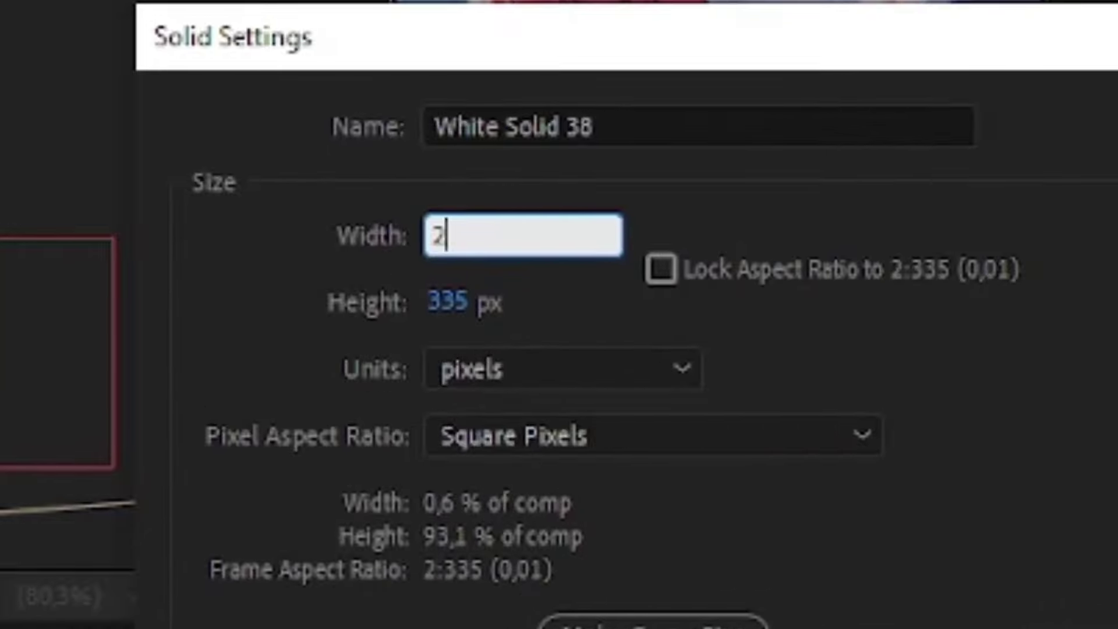
pyautogui.press('BackSpace')
pyautogui.write('360')
pyautogui.click(441, 299)
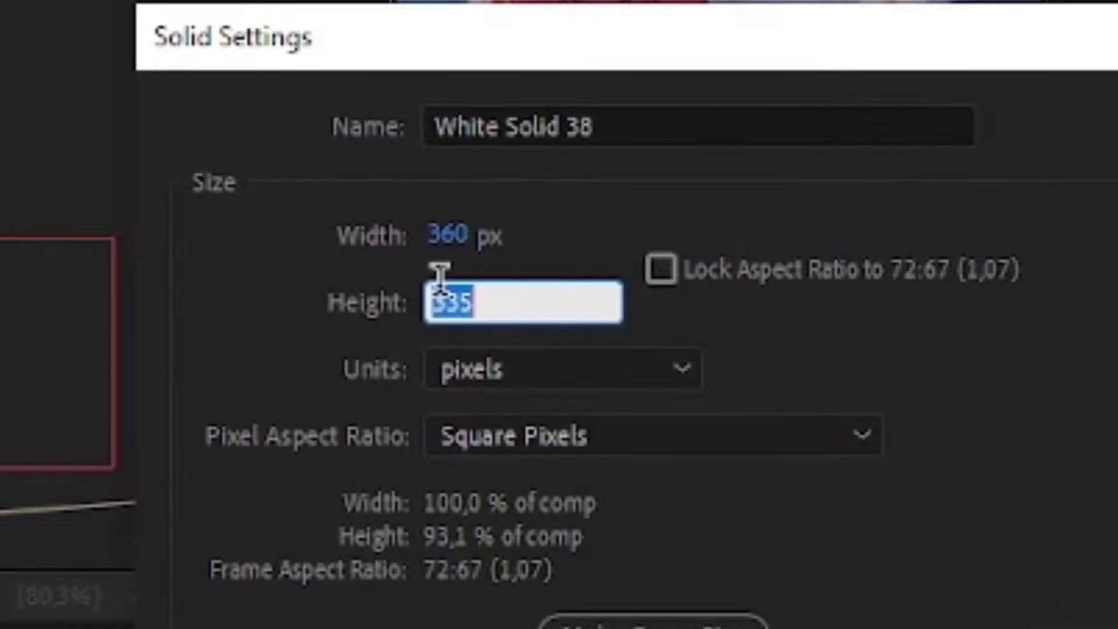
pyautogui.write('360')
pyautogui.press('Return')
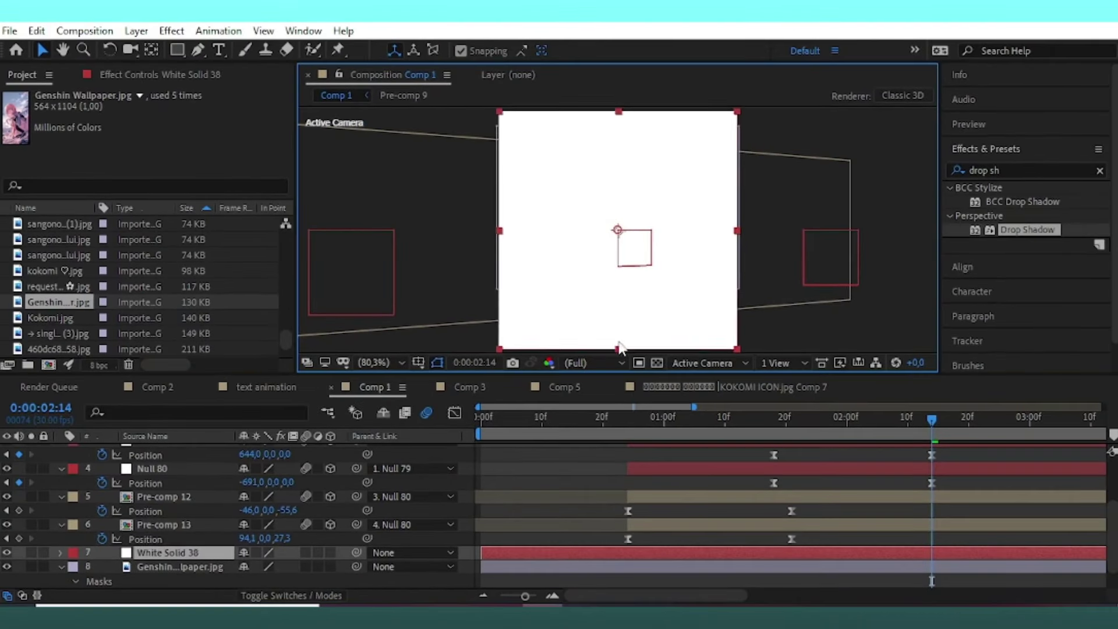
pyautogui.moveTo(619, 348); pyautogui.dragTo(640, 286)
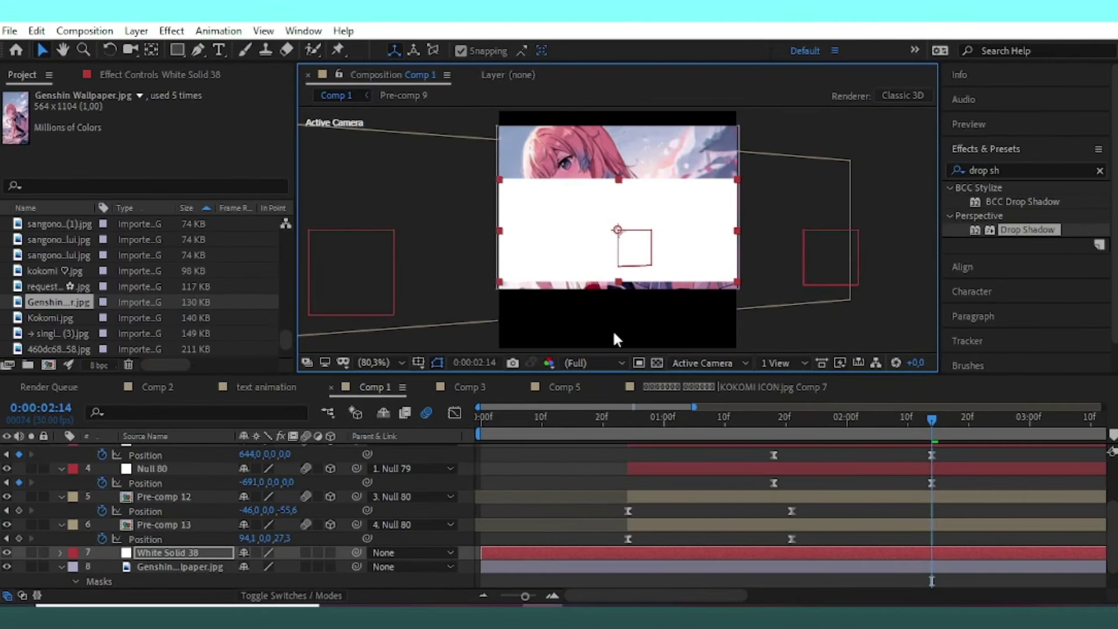
# Move the white solid to position 180, 145 and stretch it taller over the image.
pyautogui.press('p')
pyautogui.moveTo(274, 566); pyautogui.dragTo(245, 567)
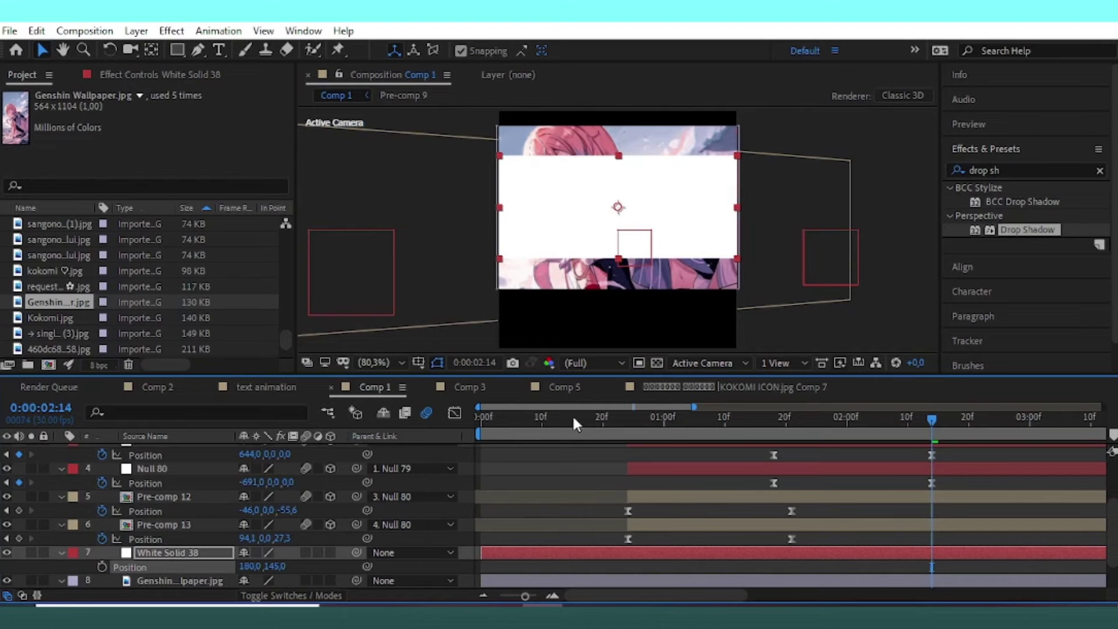
pyautogui.click(619, 267)
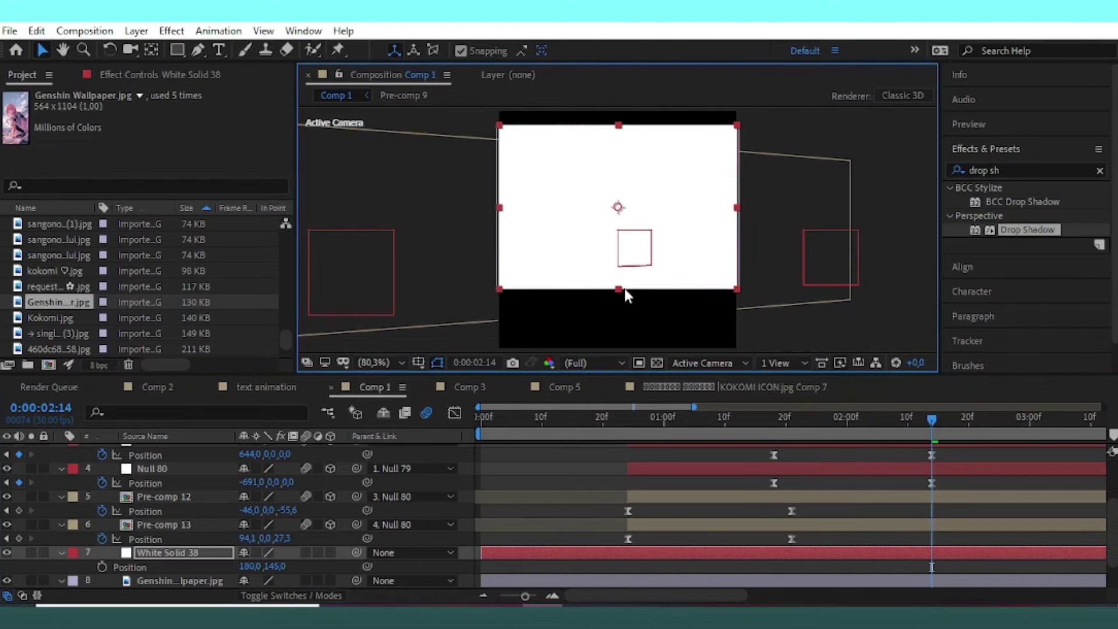
pyautogui.moveTo(619, 268); pyautogui.dragTo(625, 289)
# Draw a rectangle mask on the solid and set it to Subtract, leaving a white border.
pyautogui.press('q')
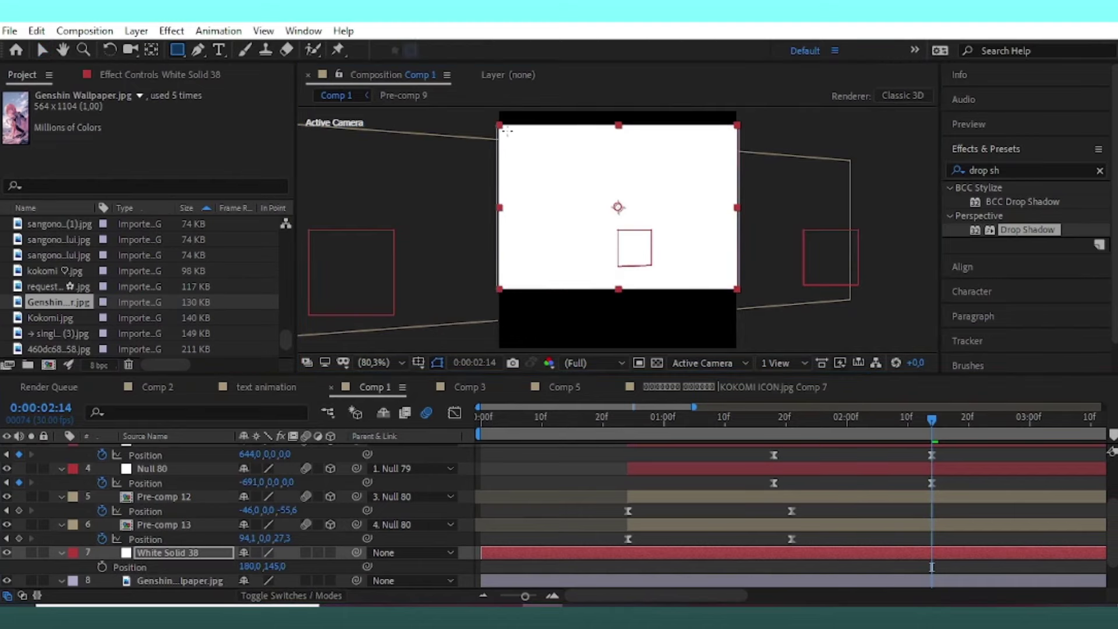
pyautogui.moveTo(501, 126); pyautogui.dragTo(734, 286)
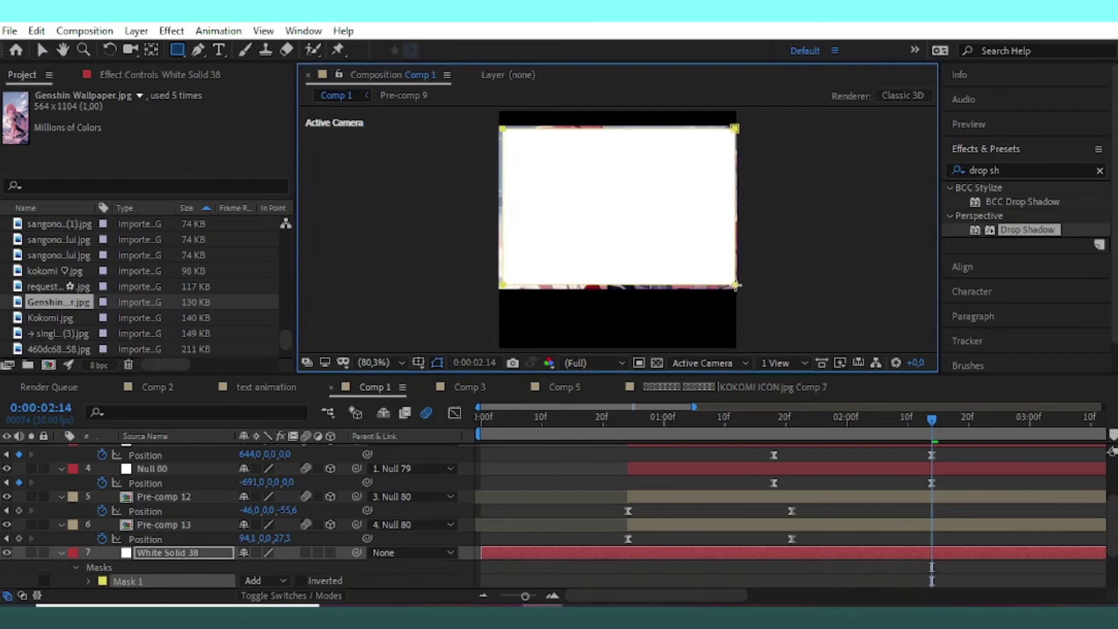
pyautogui.scroll(-3, 233, 524)
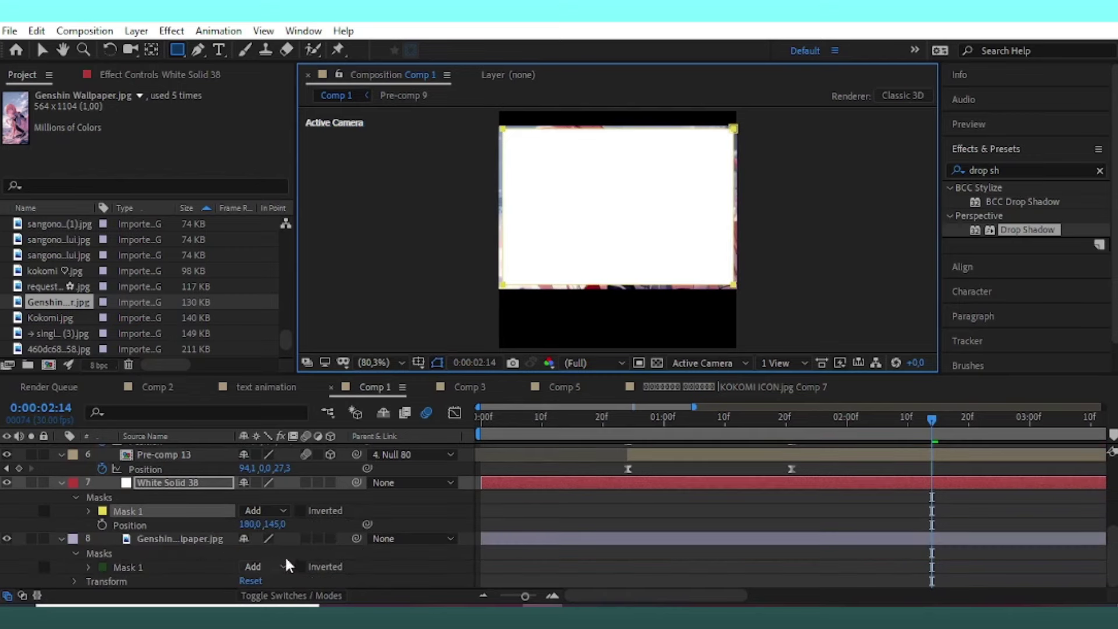
pyautogui.click(265, 511)
pyautogui.click(287, 420)
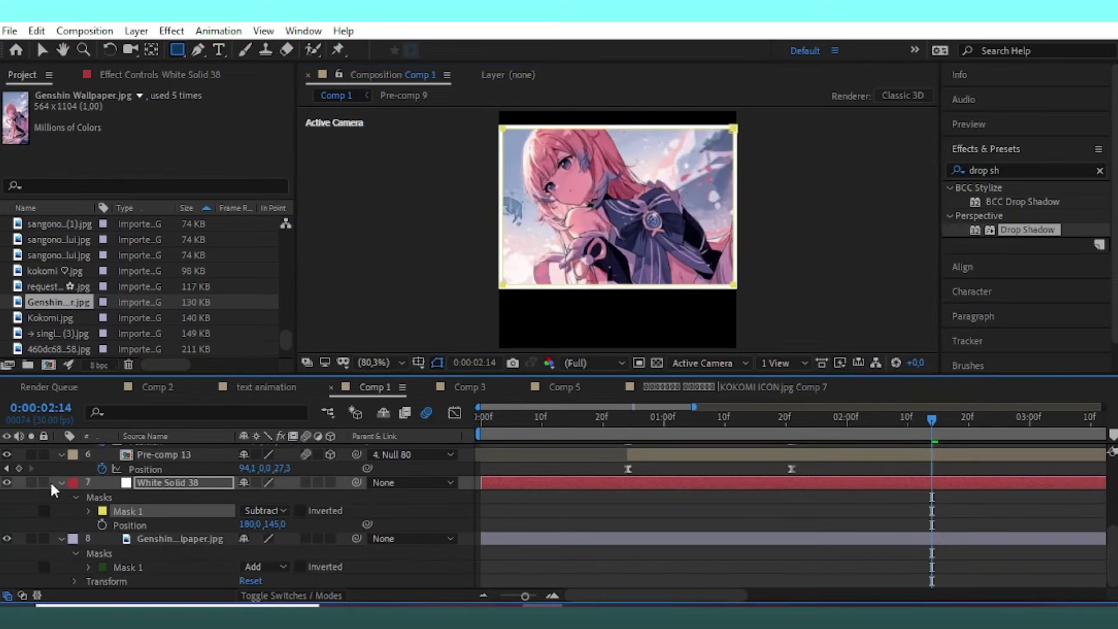
pyautogui.click(61, 482)
# Pre-compose the white solid and wallpaper layers into Pre-comp 14.
pyautogui.click(61, 539)
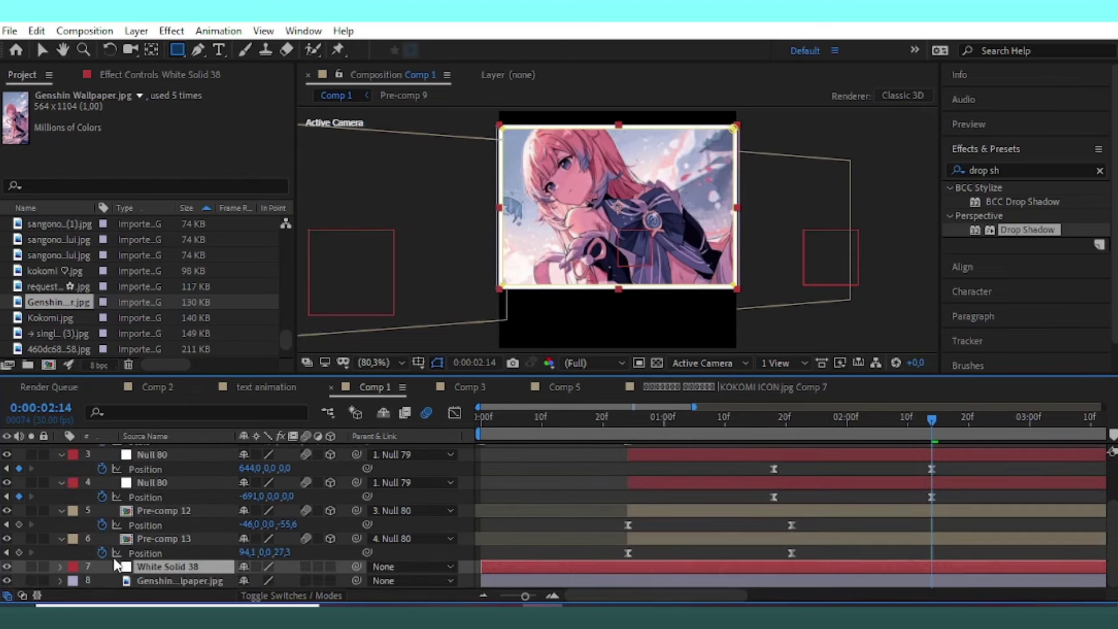
pyautogui.click(142, 580)
pyautogui.rightClick(141, 580)
pyautogui.click(259, 502)
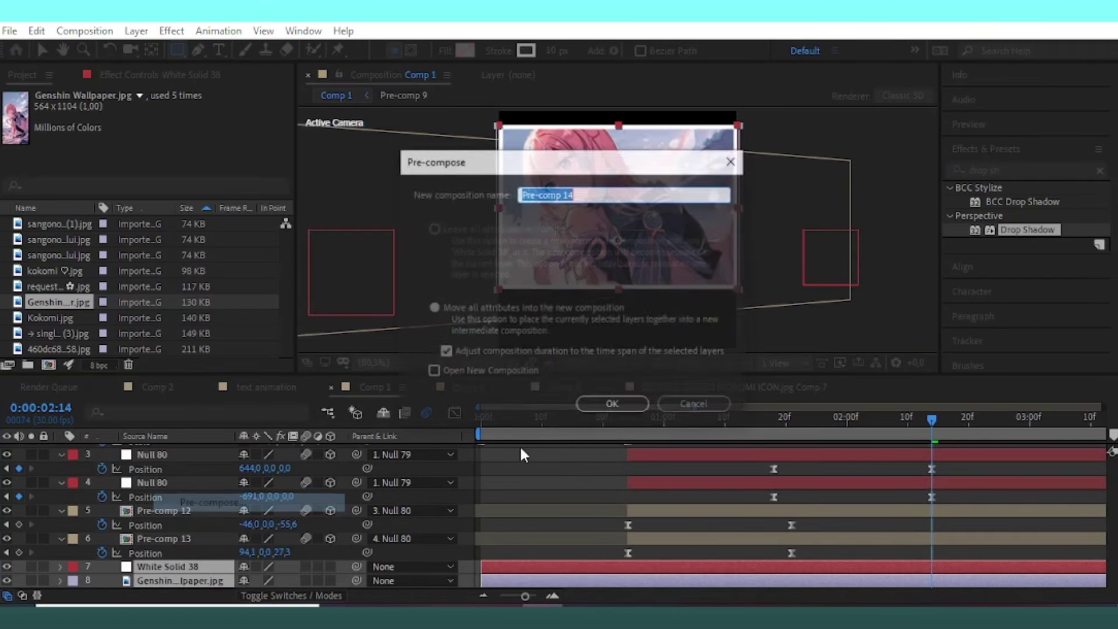
pyautogui.click(610, 403)
# Scale Pre-comp 14 to 82%, nudge it down, and parent it to Null 79.
pyautogui.press('v')
pyautogui.hotkey('alt', 'shift', 's')
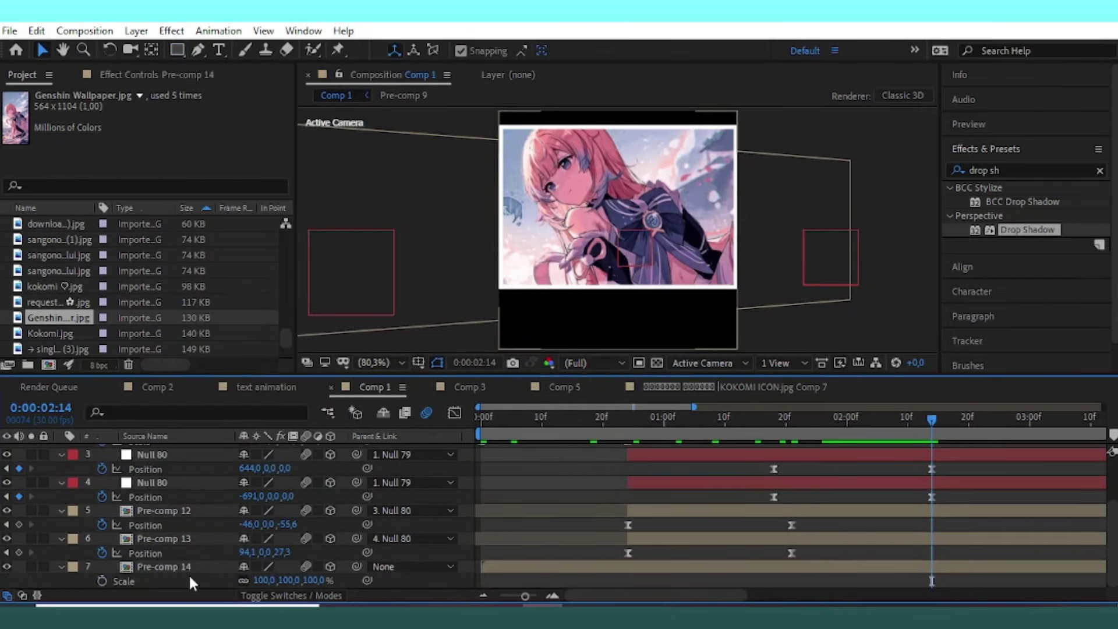
pyautogui.moveTo(321, 580); pyautogui.dragTo(310, 580)
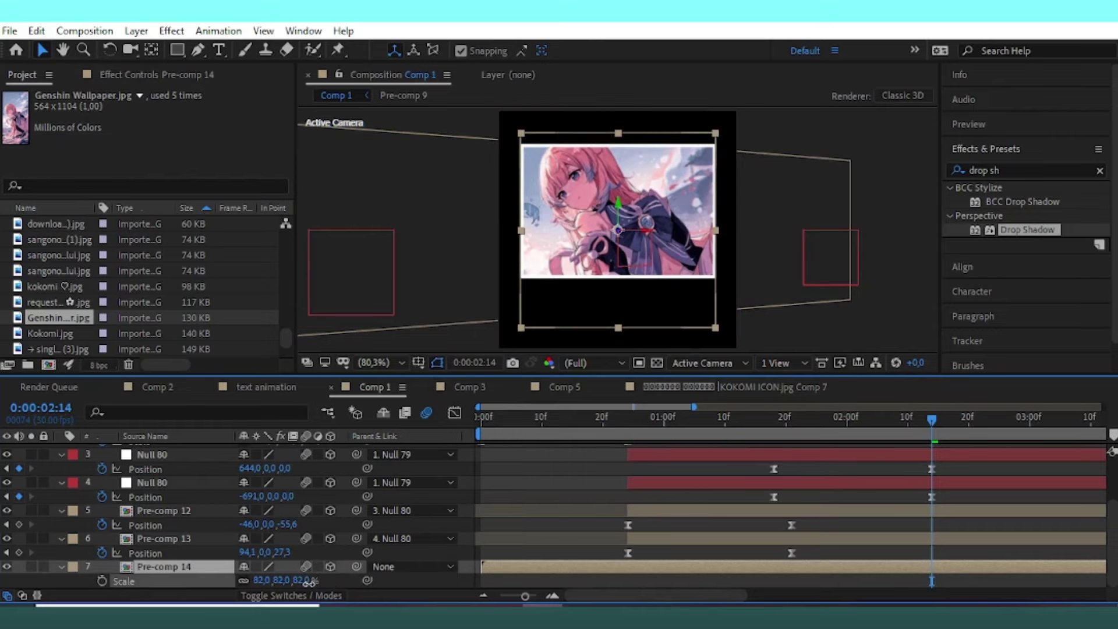
pyautogui.moveTo(621, 200); pyautogui.dragTo(619, 217)
pyautogui.click(428, 566)
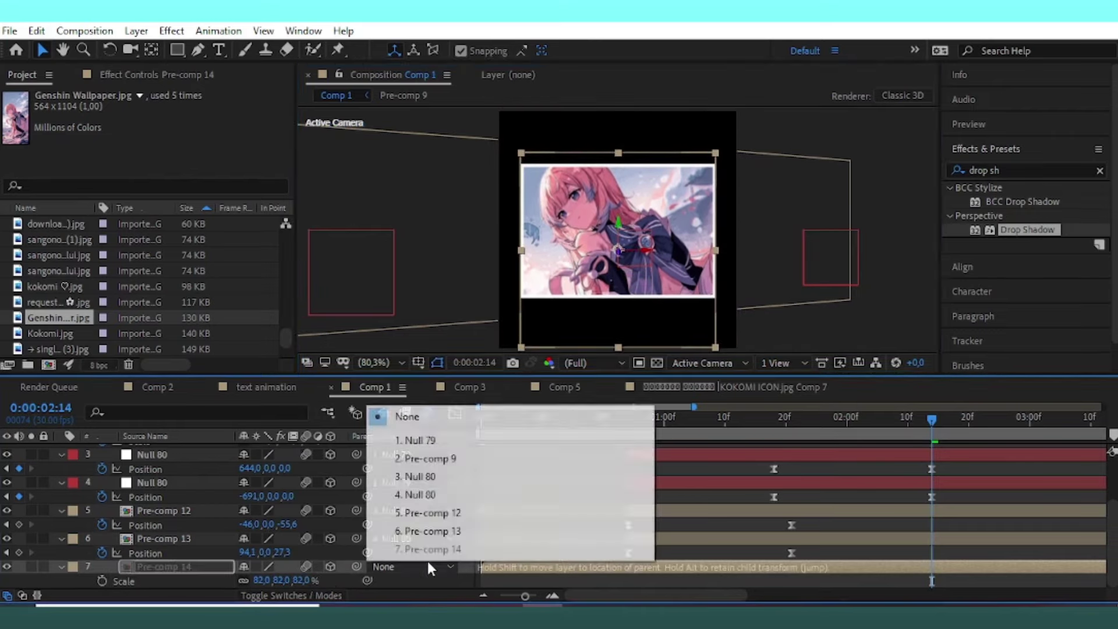
pyautogui.click(422, 497)
pyautogui.click(428, 566)
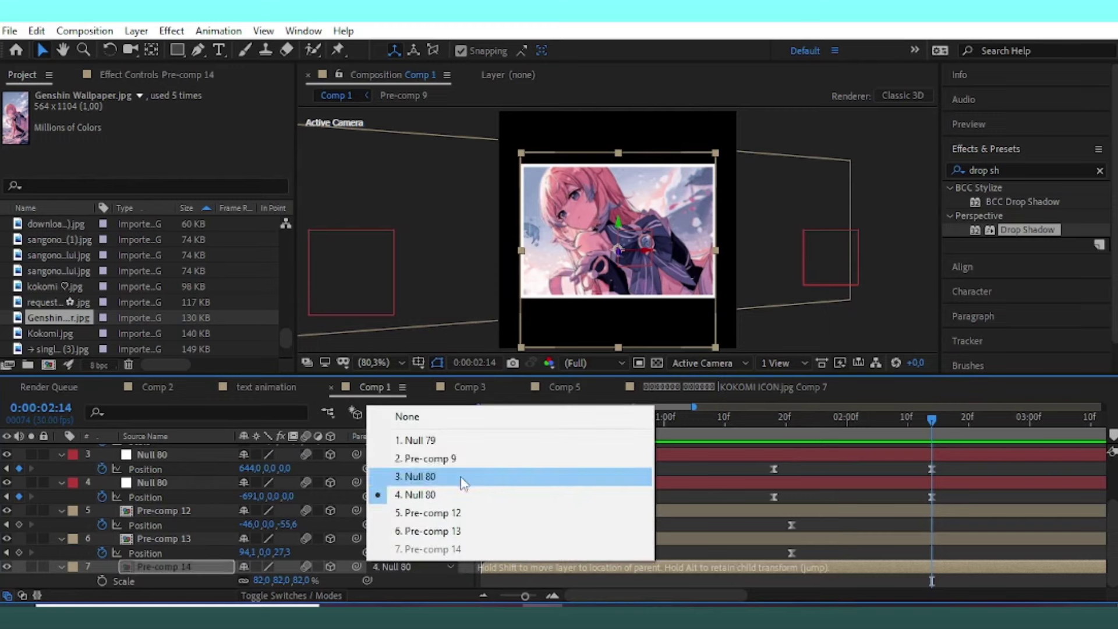
pyautogui.click(419, 441)
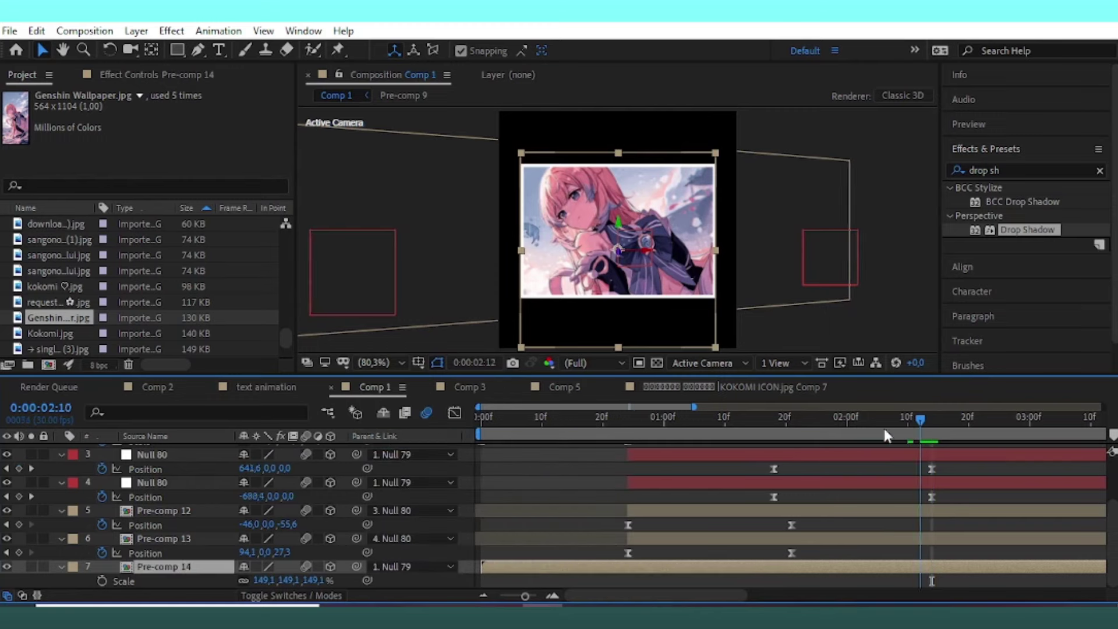
# Keyframe Pre-comp 14's Scale from 0% at 01:18 up to 149.1% at 02:14.
pyautogui.moveTo(884, 431); pyautogui.dragTo(932, 467)
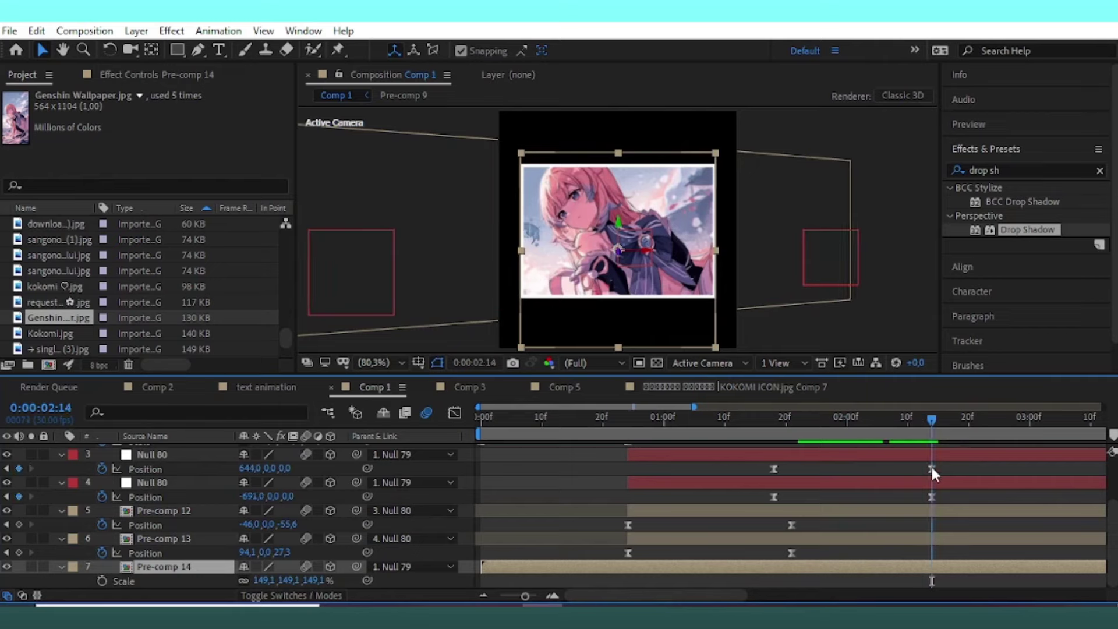
pyautogui.click(102, 582)
pyautogui.moveTo(788, 433); pyautogui.dragTo(774, 431)
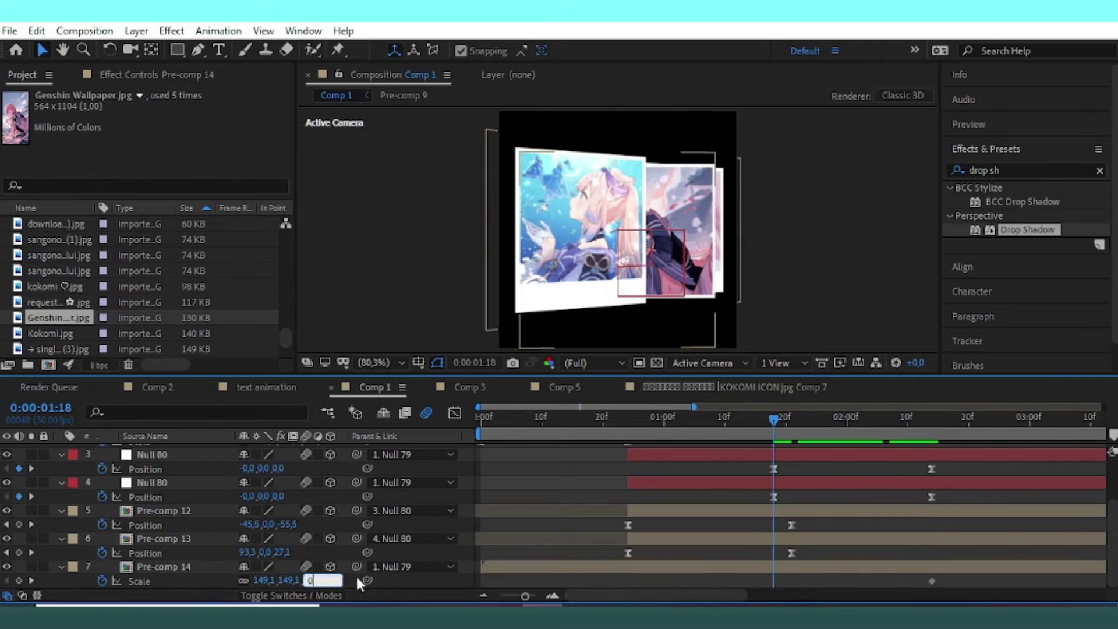
pyautogui.press('Return')
pyautogui.click(937, 571)
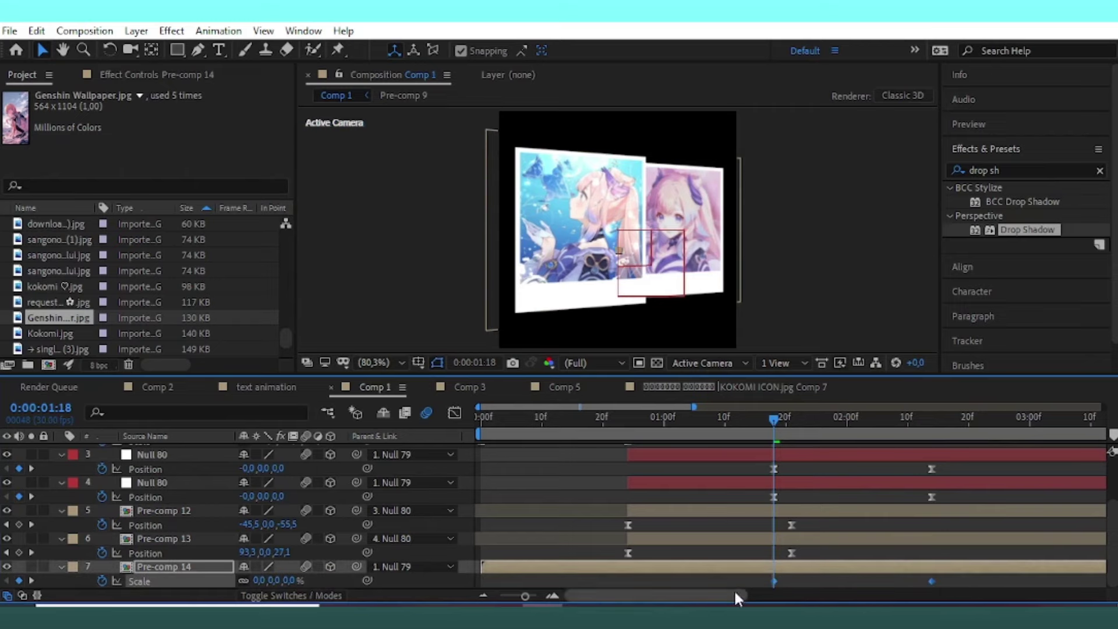
pyautogui.press('F10')
# Ease both Pre-comp 14 Scale keyframes in the speed graph and preview the pop-up.
pyautogui.click(710, 368)
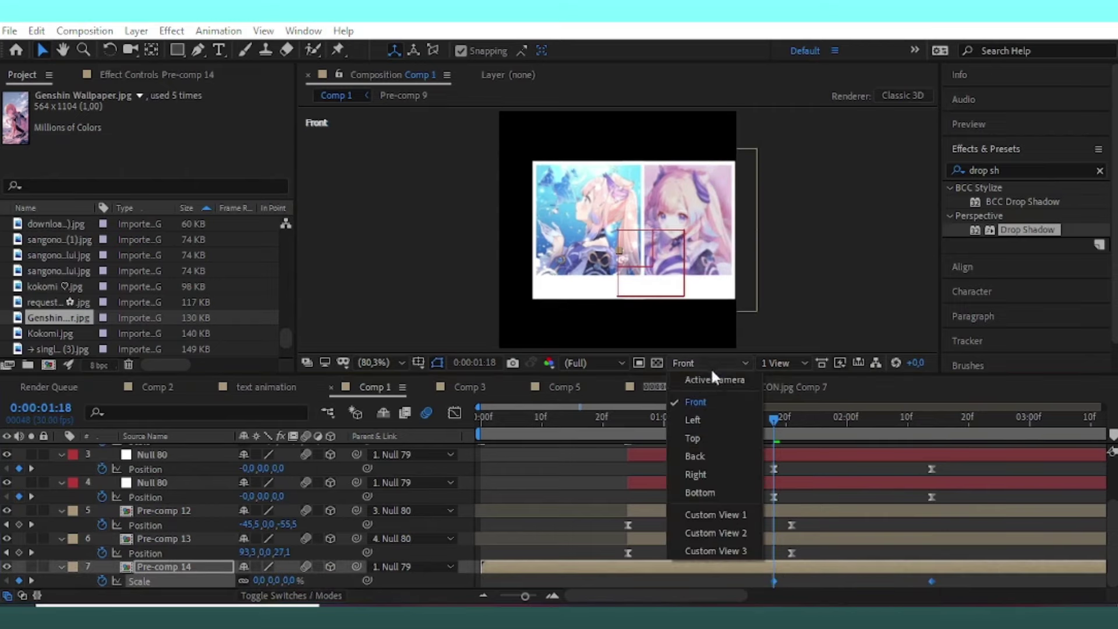
pyautogui.click(714, 380)
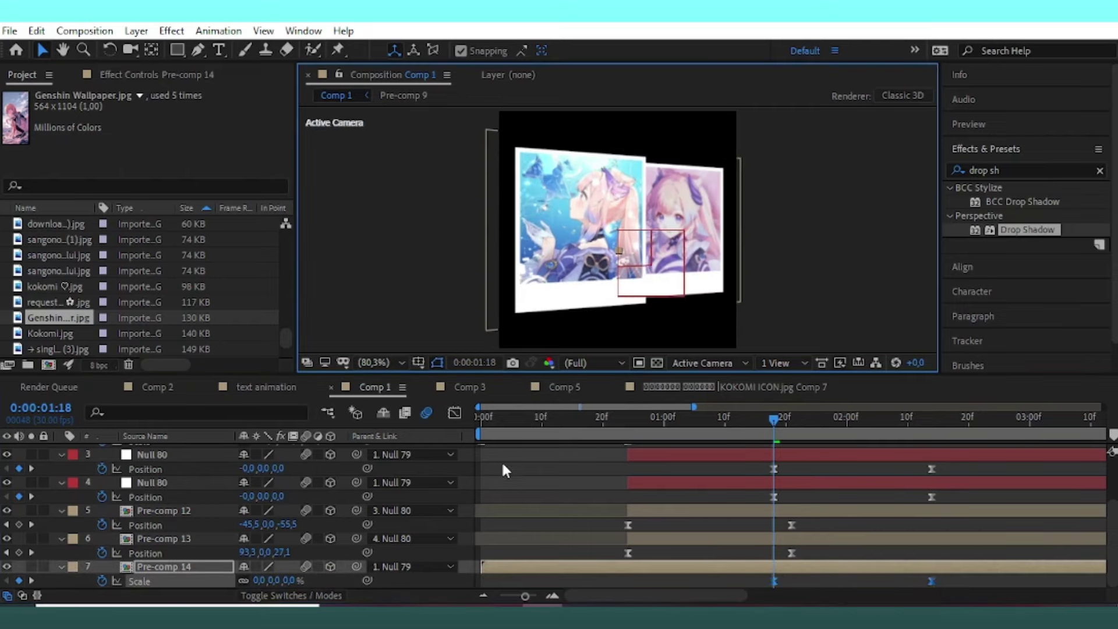
pyautogui.click(455, 412)
pyautogui.moveTo(779, 571)
pyautogui.mouseDown()
pyautogui.moveTo(771, 550)
pyautogui.moveTo(891, 549)
pyautogui.moveTo(837, 551)
pyautogui.mouseUp()
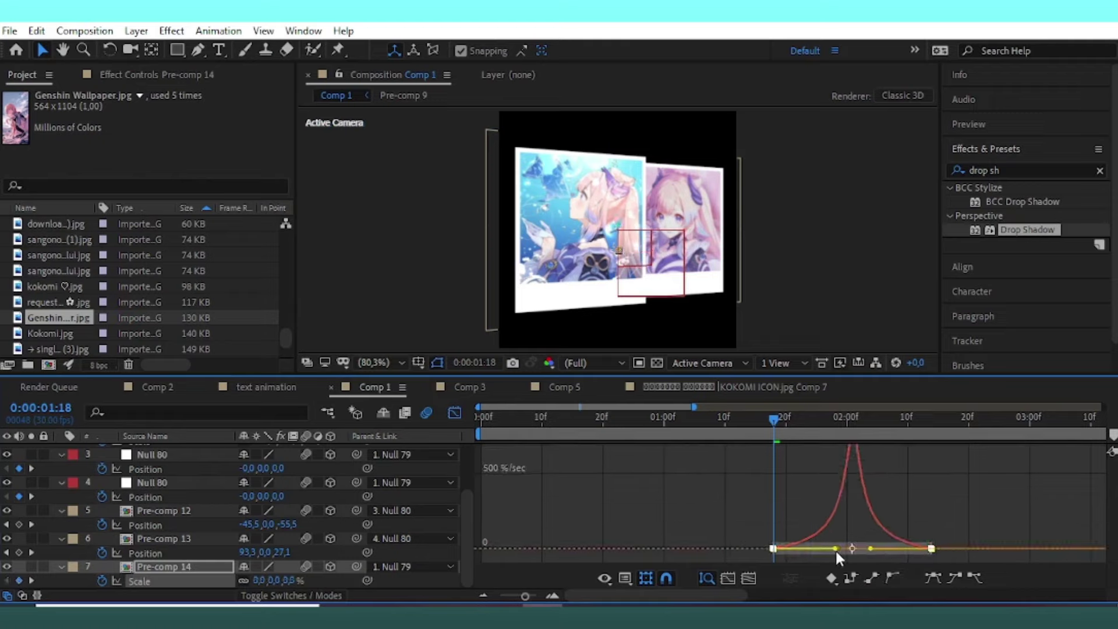
pyautogui.press('Home')
pyautogui.click(455, 413)
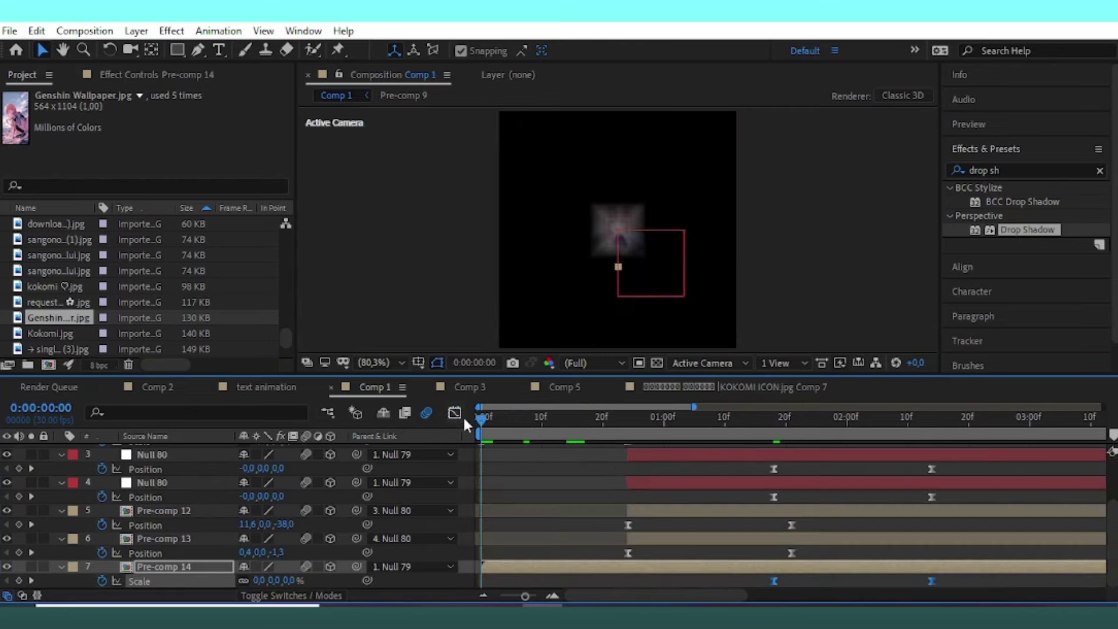
pyautogui.press('space')
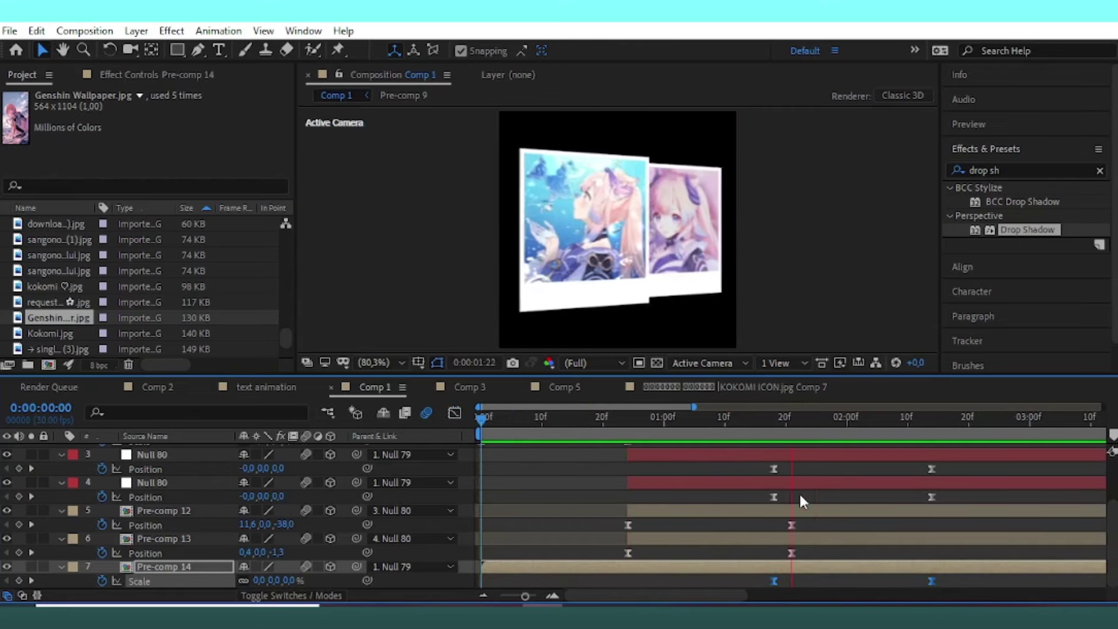
pyautogui.click(928, 440)
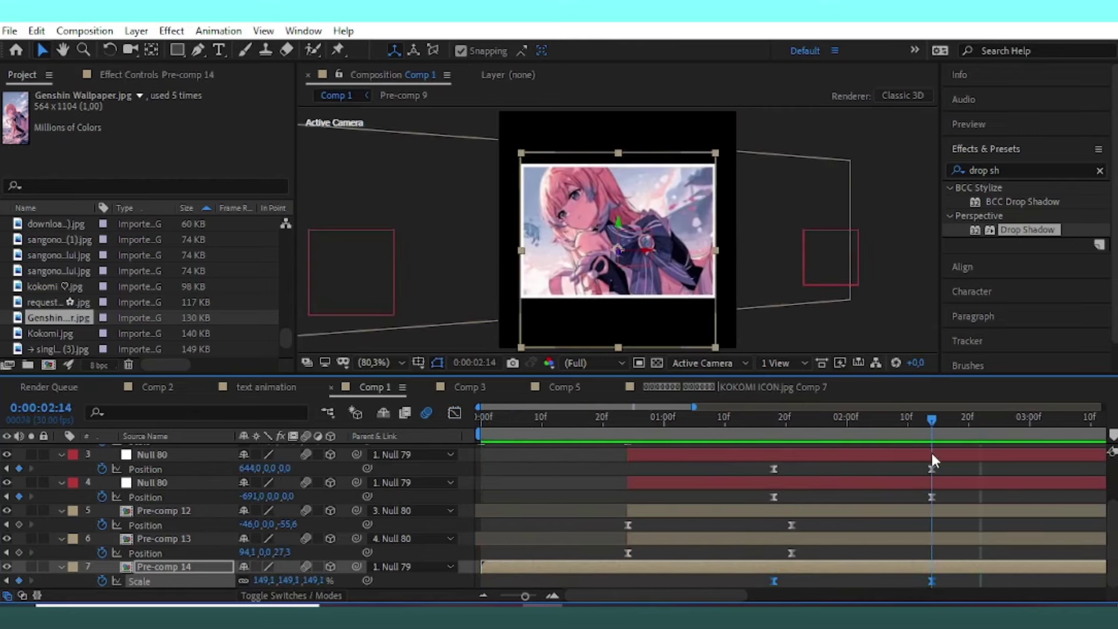
pyautogui.click(954, 566)
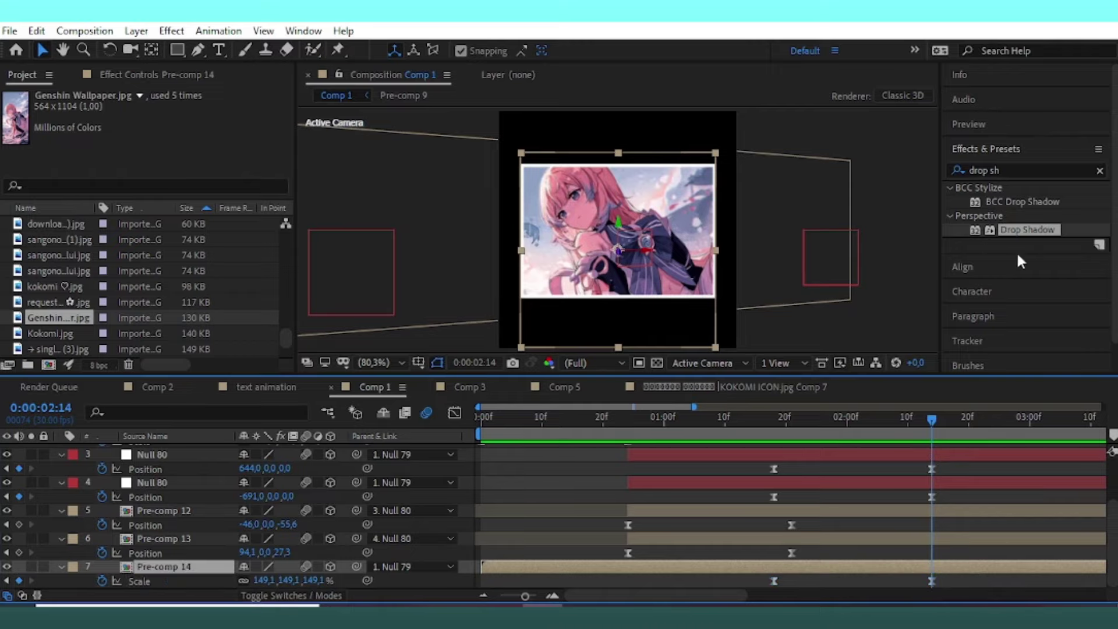
# Apply CC Page Turn to Pre-comp 14, curling from the top-right corner with the fold pulled down.
pyautogui.click(1030, 169)
pyautogui.write('page t')
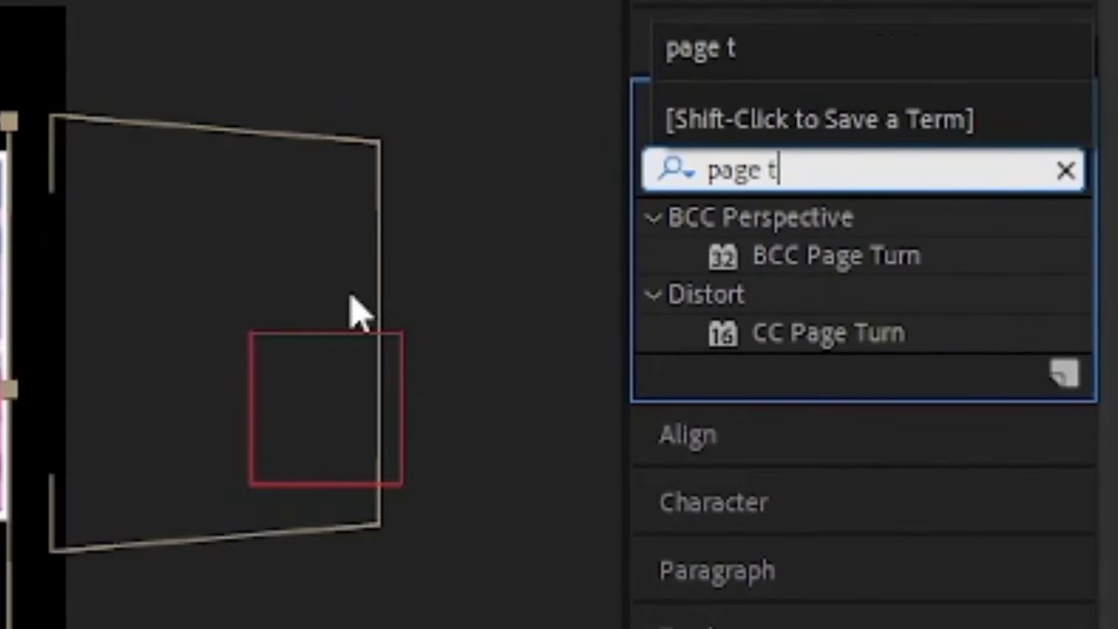
pyautogui.write('urn')
pyautogui.click(900, 337)
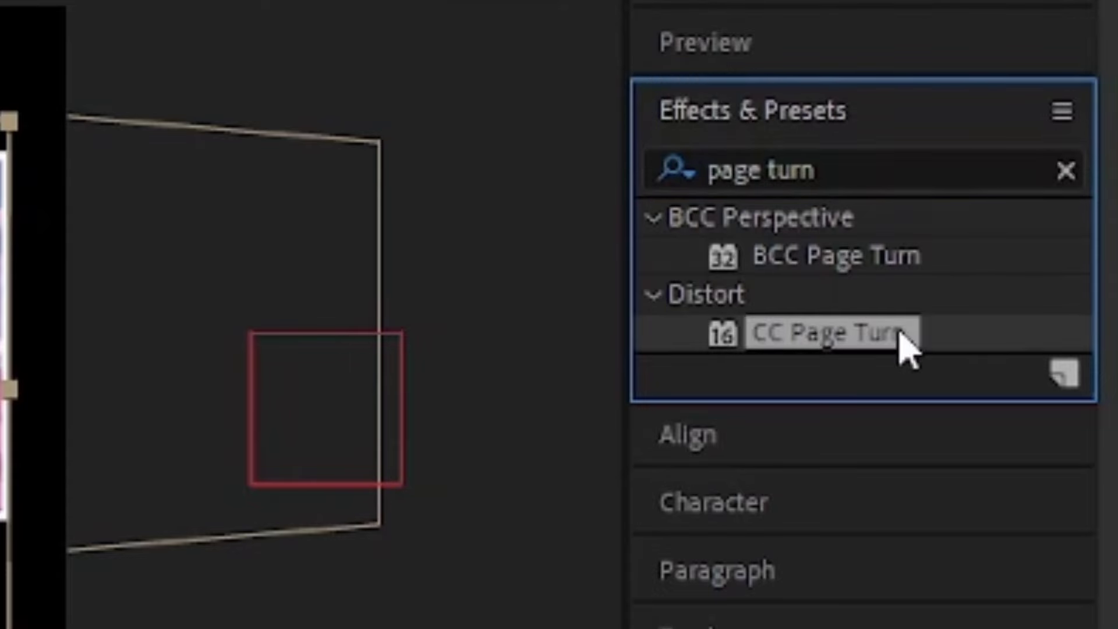
pyautogui.doubleClick(901, 335)
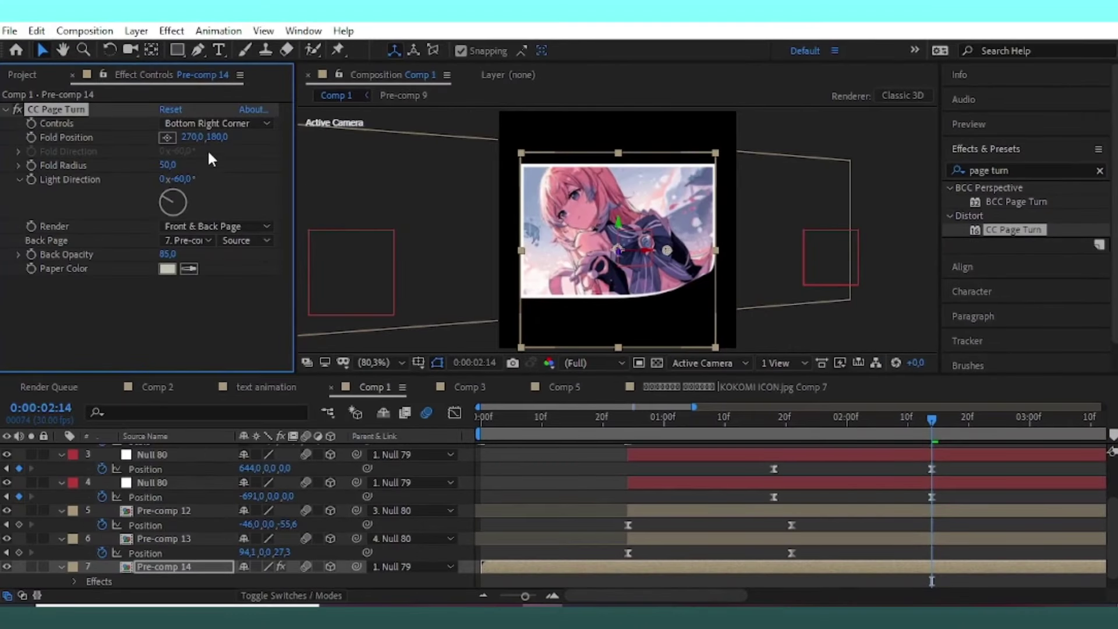
pyautogui.click(221, 123)
pyautogui.click(212, 182)
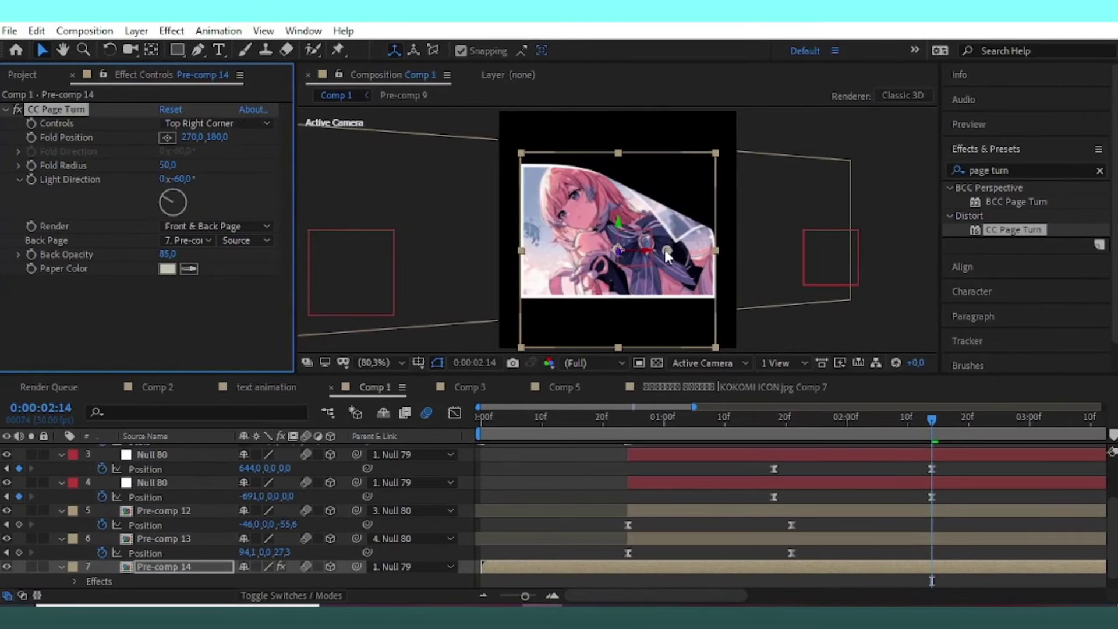
pyautogui.moveTo(667, 251); pyautogui.dragTo(608, 317)
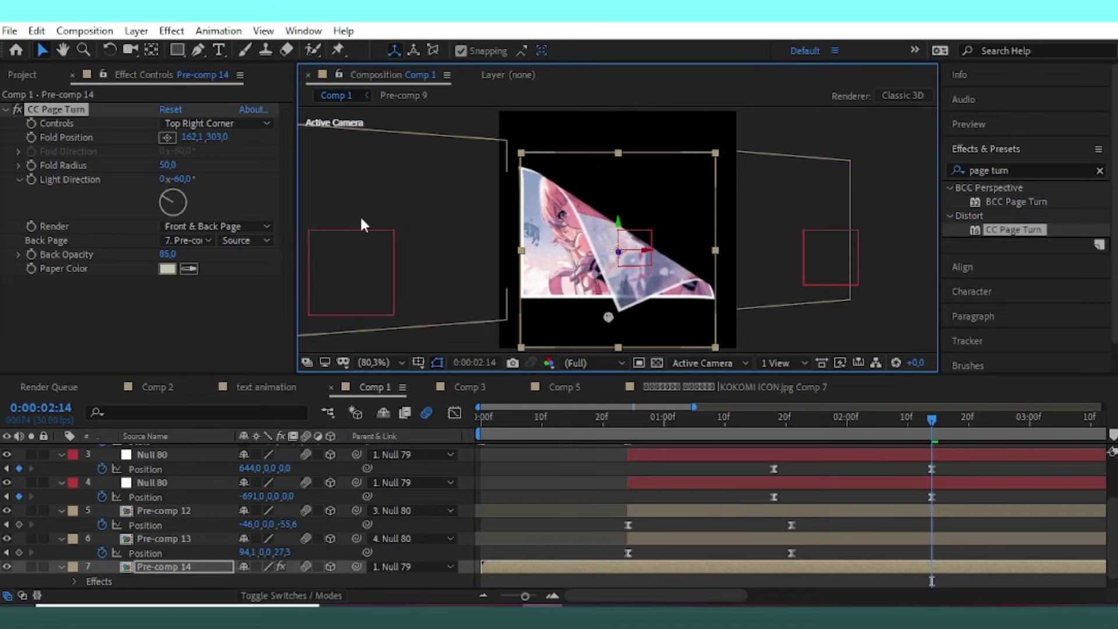
# Keyframe Fold Position from curled to flat, aligned with the Scale keyframes, and preview it.
pyautogui.click(30, 138)
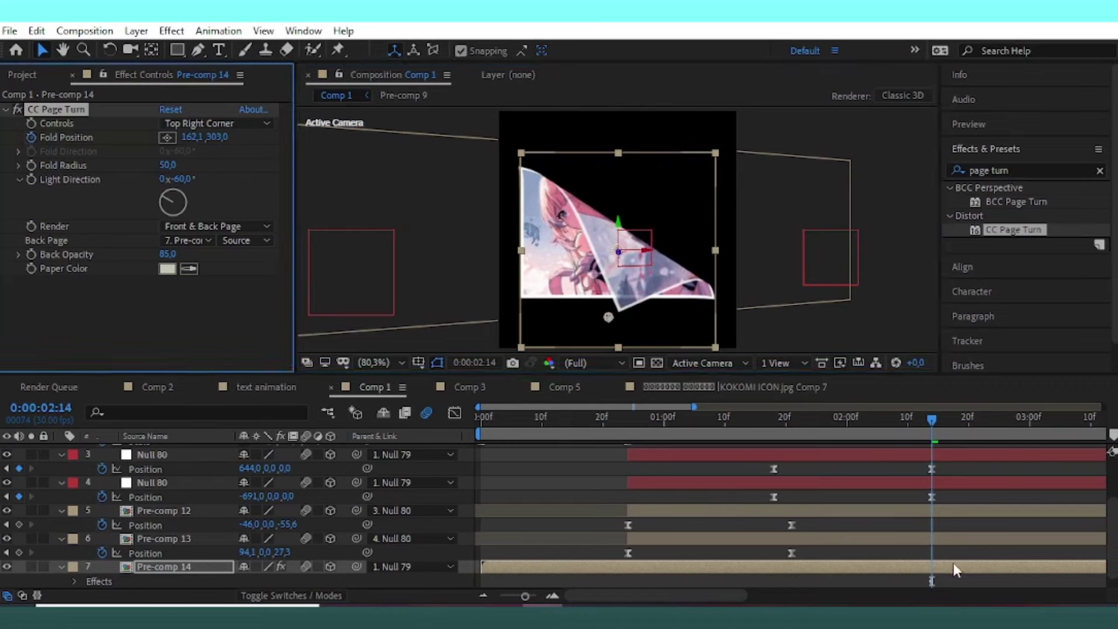
pyautogui.press('u')
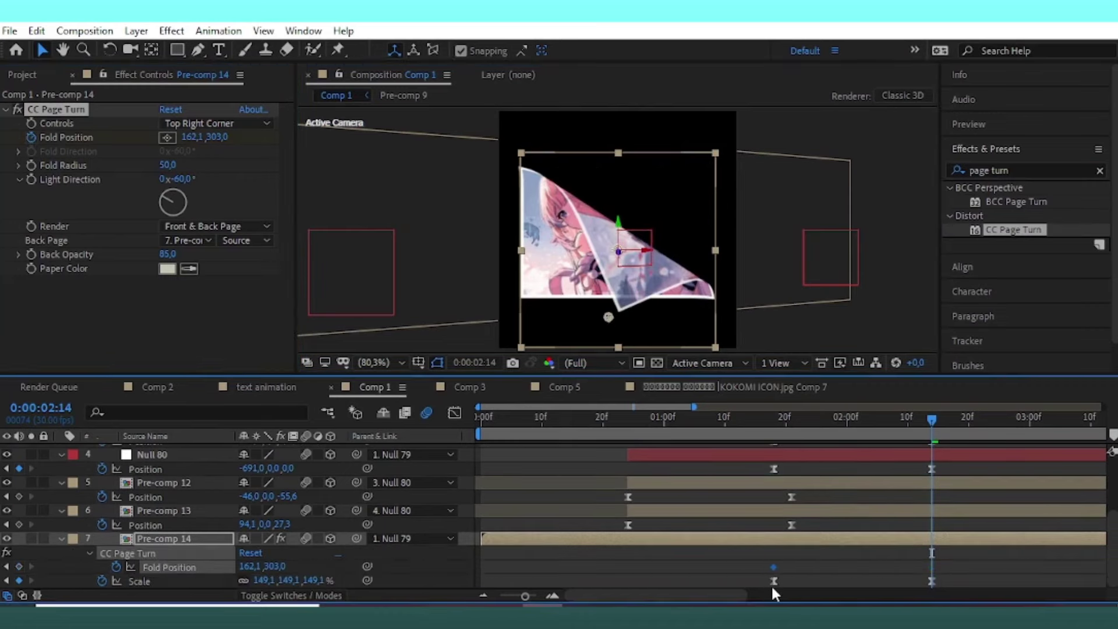
pyautogui.moveTo(799, 567); pyautogui.dragTo(774, 566)
pyautogui.moveTo(603, 313)
pyautogui.mouseDown()
pyautogui.moveTo(690, 160)
pyautogui.moveTo(718, 159)
pyautogui.mouseUp()
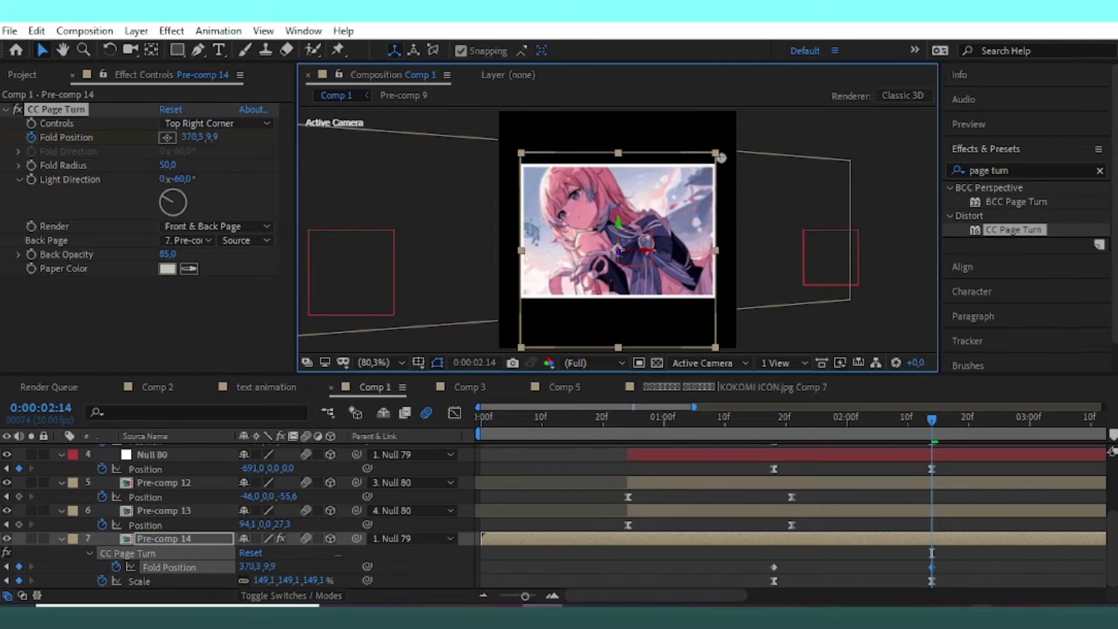
pyautogui.moveTo(947, 551); pyautogui.dragTo(752, 568)
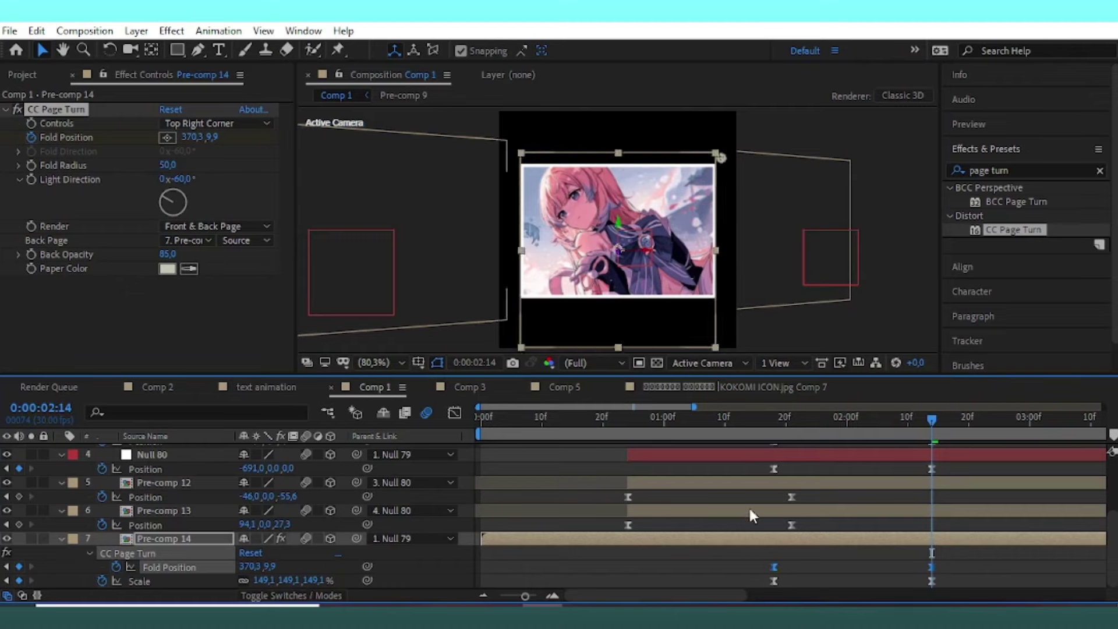
pyautogui.click(759, 419)
pyautogui.press('space')
pyautogui.press('space')
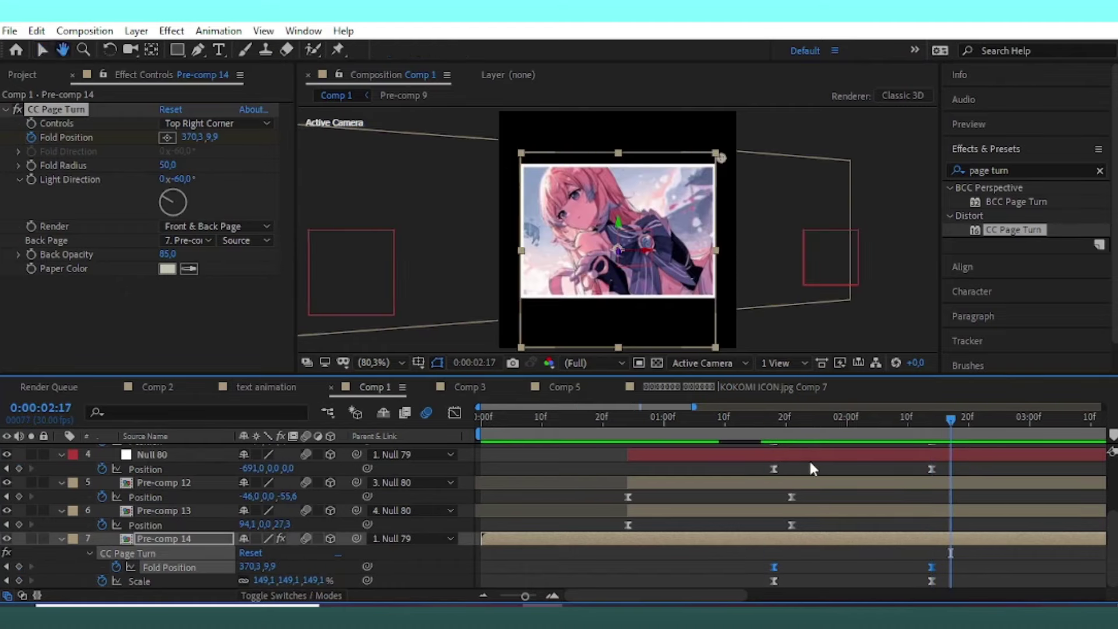
pyautogui.hotkey('ctrl', 'z')
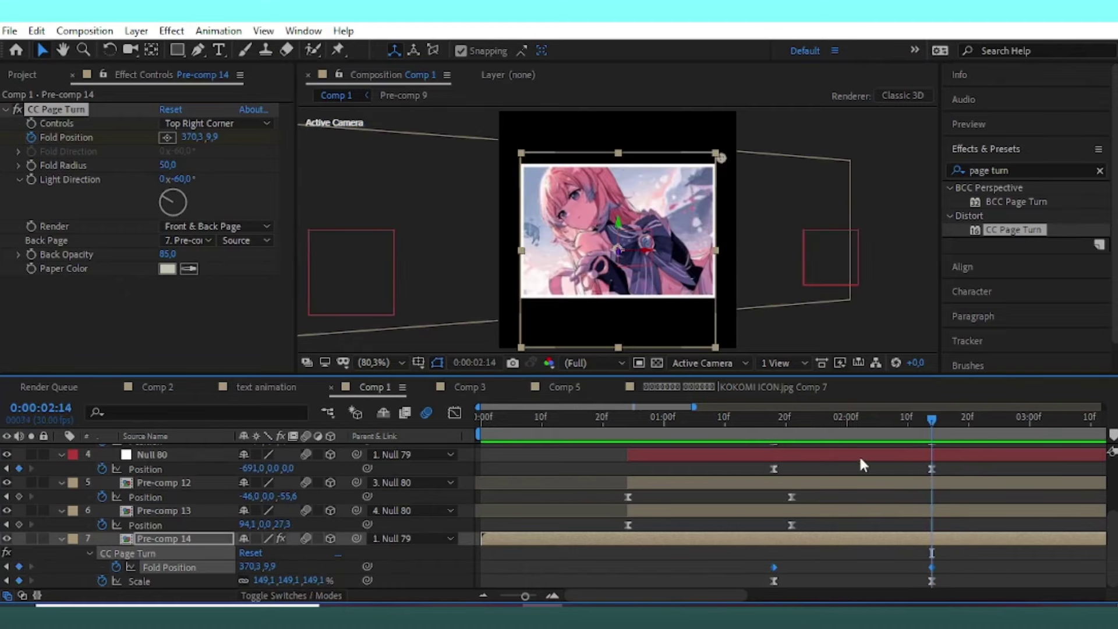
pyautogui.press('space')
pyautogui.press('space')
pyautogui.press('space')
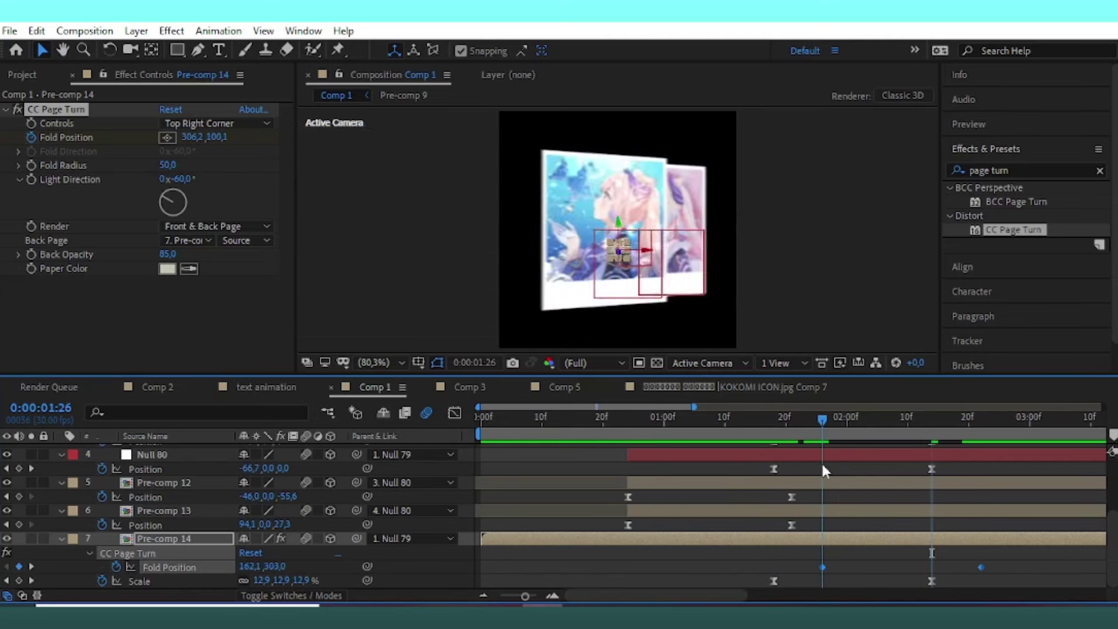
# Set the final Fold Position to 263.9, 122.3 for a slight curl and retime the fold keyframes.
pyautogui.moveTo(797, 566); pyautogui.dragTo(785, 566)
pyautogui.click(876, 524)
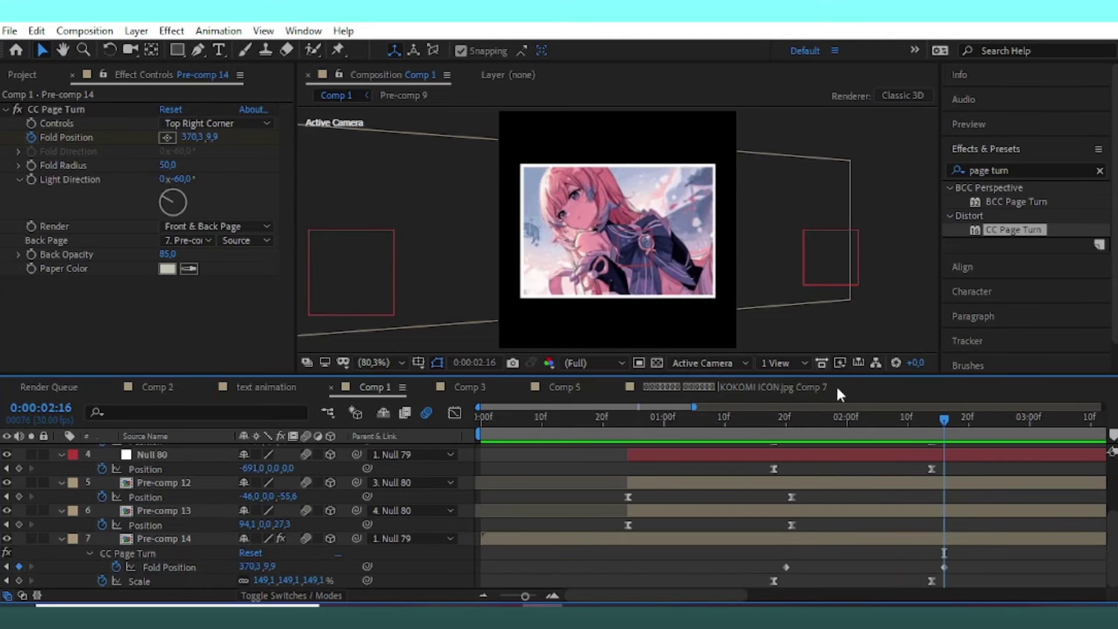
pyautogui.click(722, 167)
pyautogui.moveTo(716, 168); pyautogui.dragTo(666, 233)
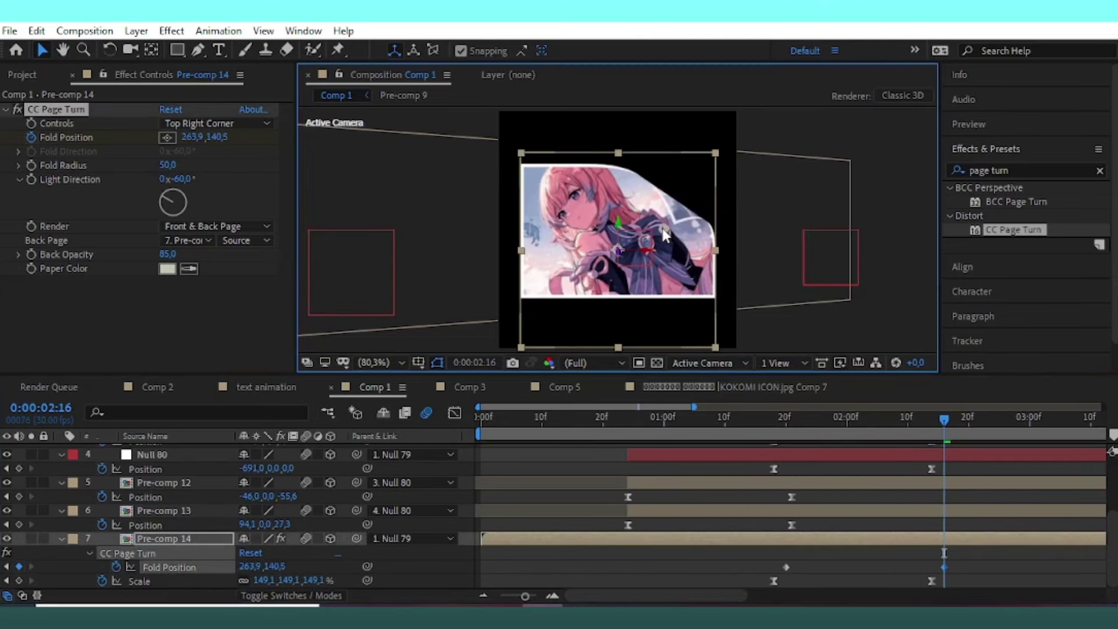
pyautogui.moveTo(806, 417); pyautogui.dragTo(721, 417)
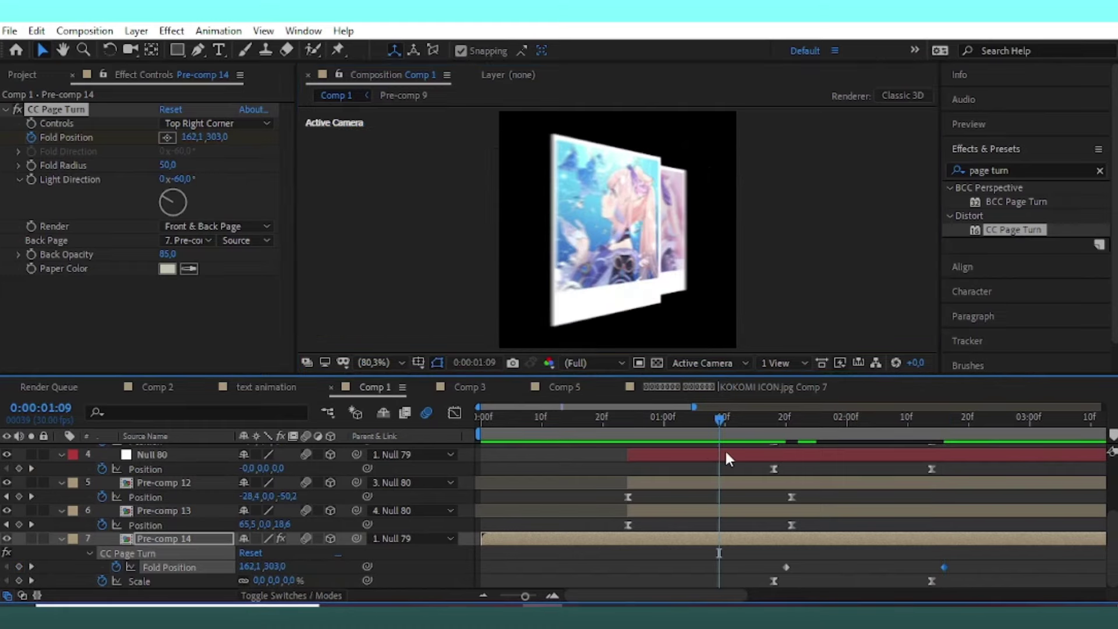
pyautogui.press('space')
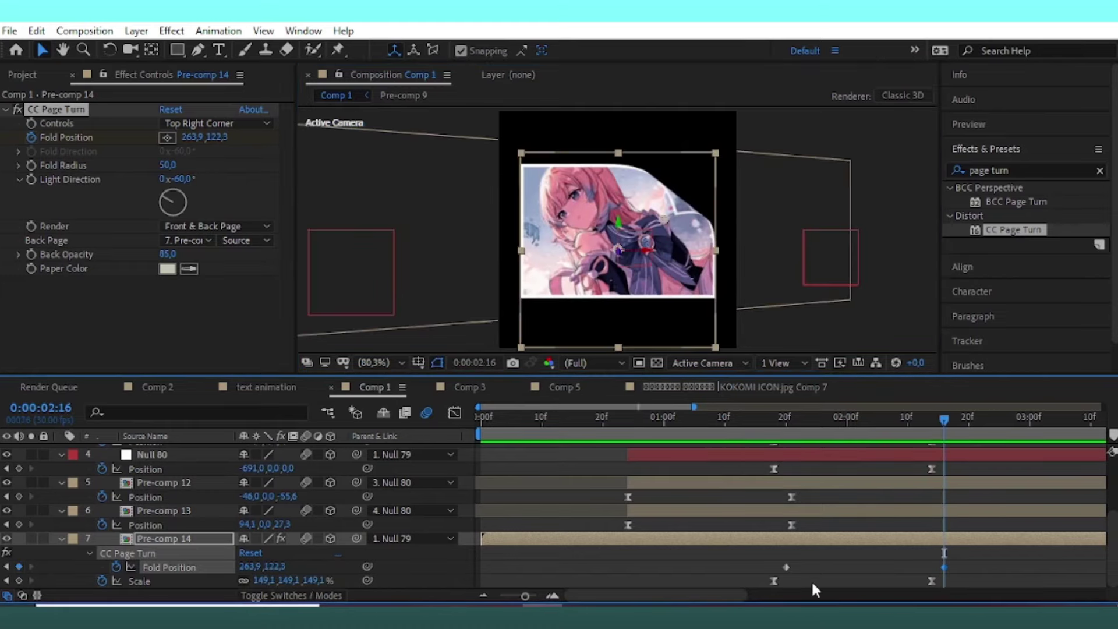
pyautogui.moveTo(780, 577)
pyautogui.mouseDown()
pyautogui.moveTo(962, 560)
pyautogui.moveTo(931, 567)
pyautogui.mouseUp()
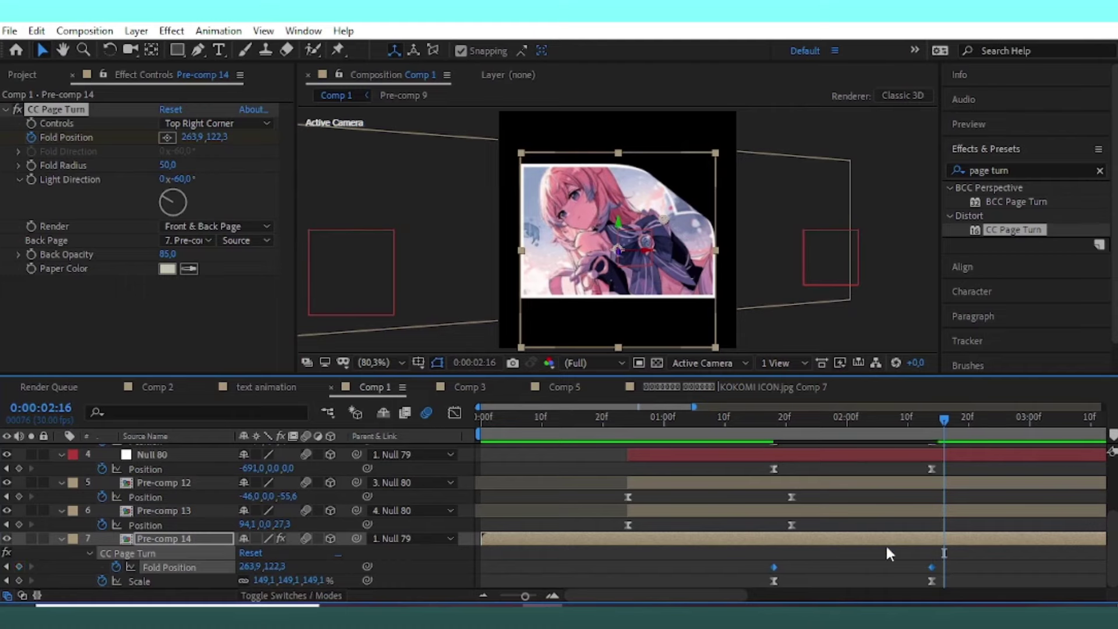
pyautogui.press('space')
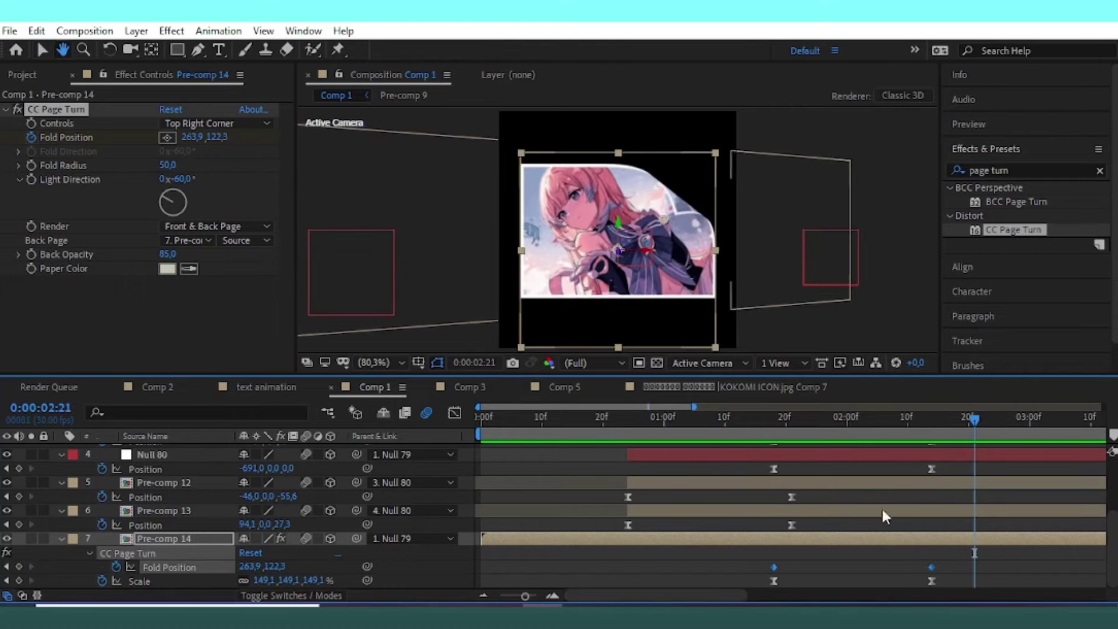
pyautogui.click(944, 417)
# Apply Easy Ease to the Fold Position keyframes and save the project.
pyautogui.press('F9')
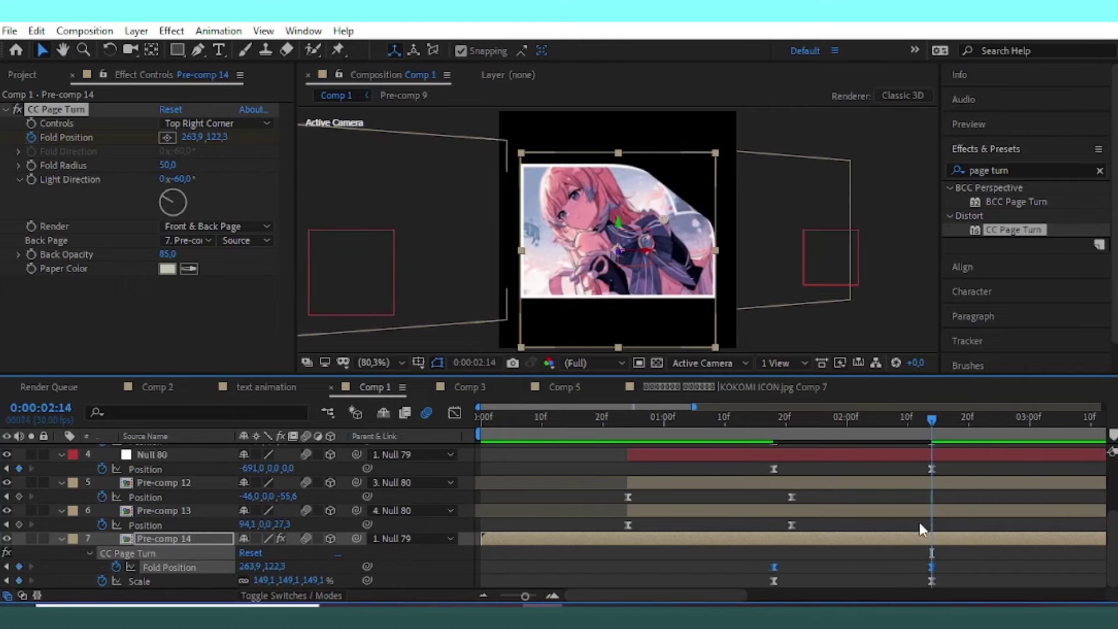
pyautogui.hotkey('ctrl', 's')
pyautogui.click(970, 553)
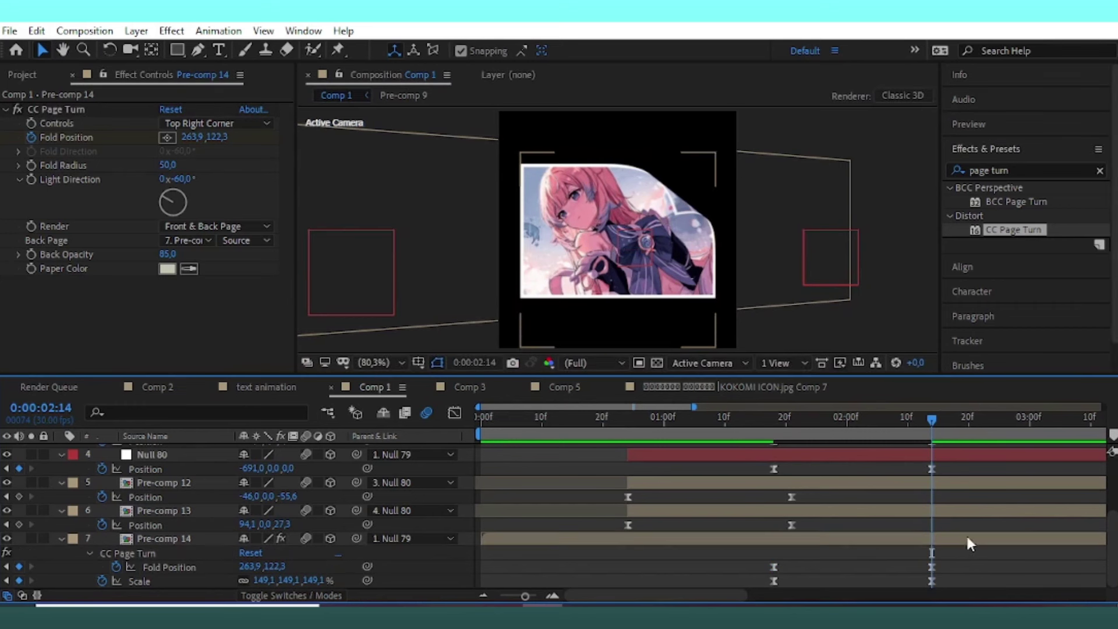
pyautogui.click(22, 74)
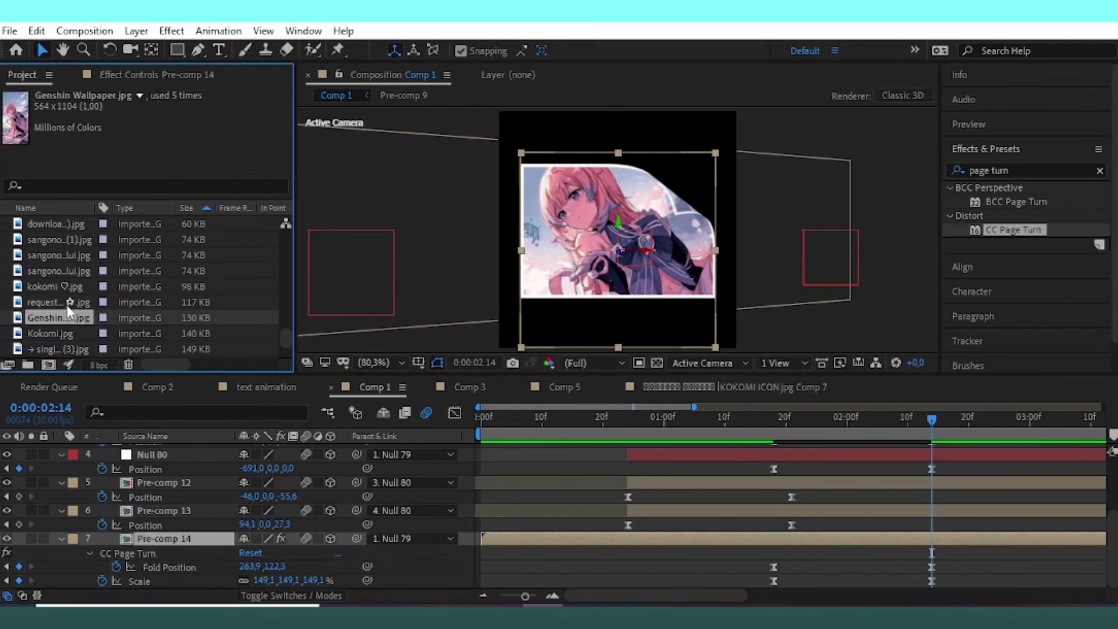
# Add the overlay image at about 24% scale and key out its black with Linear Color Key.
pyautogui.scroll(3, 68, 312)
pyautogui.moveTo(68, 317); pyautogui.dragTo(628, 530)
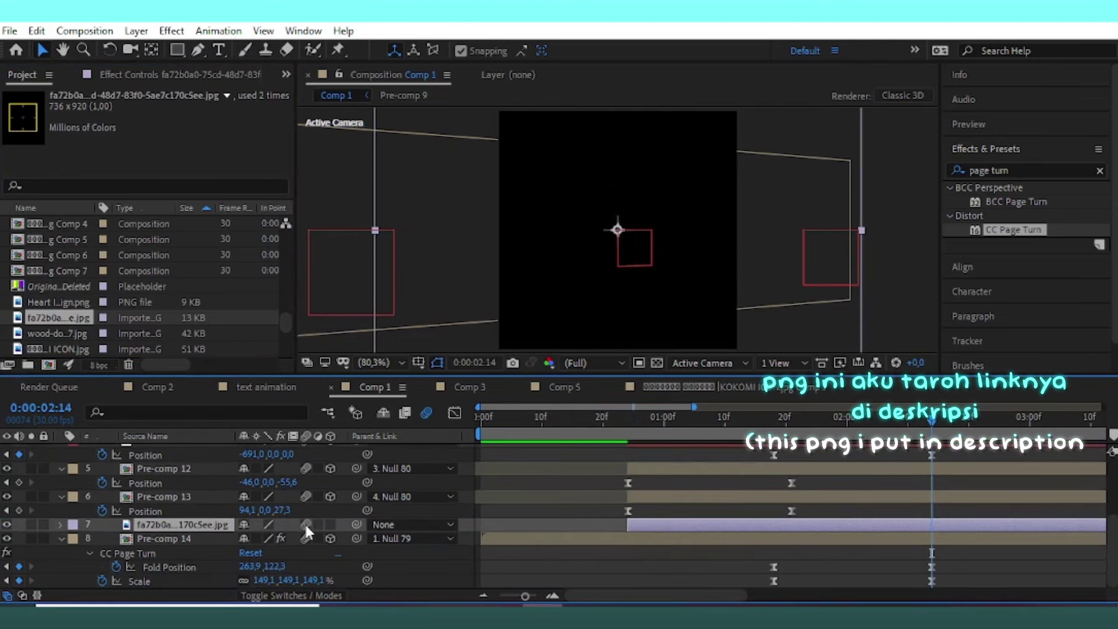
pyautogui.press('s')
pyautogui.moveTo(303, 538); pyautogui.dragTo(265, 564)
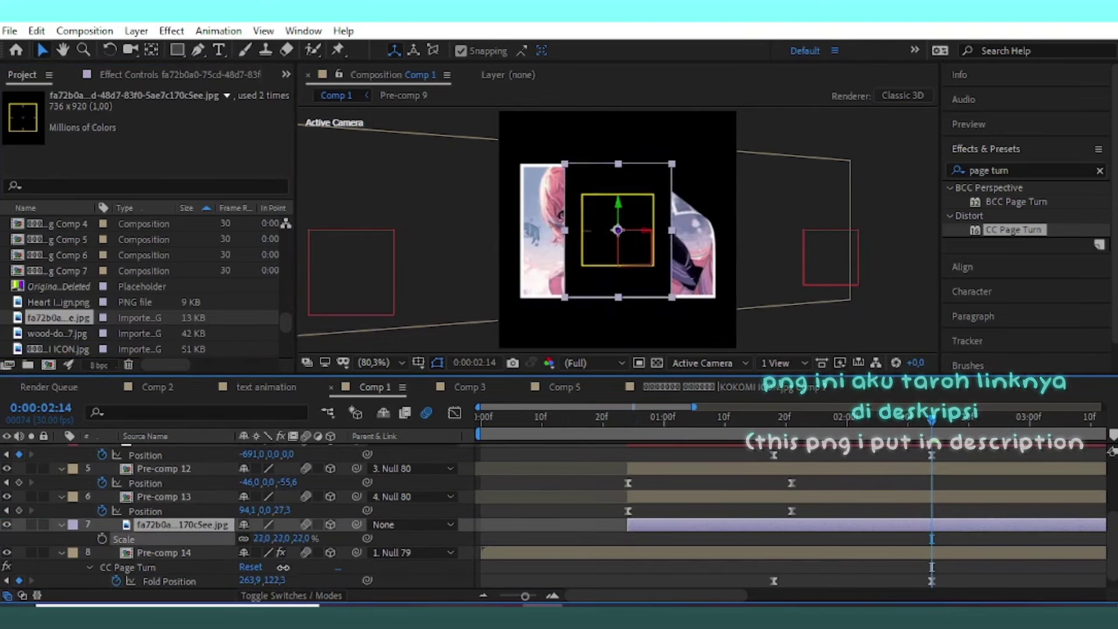
pyautogui.click(1013, 170)
pyautogui.write('linea')
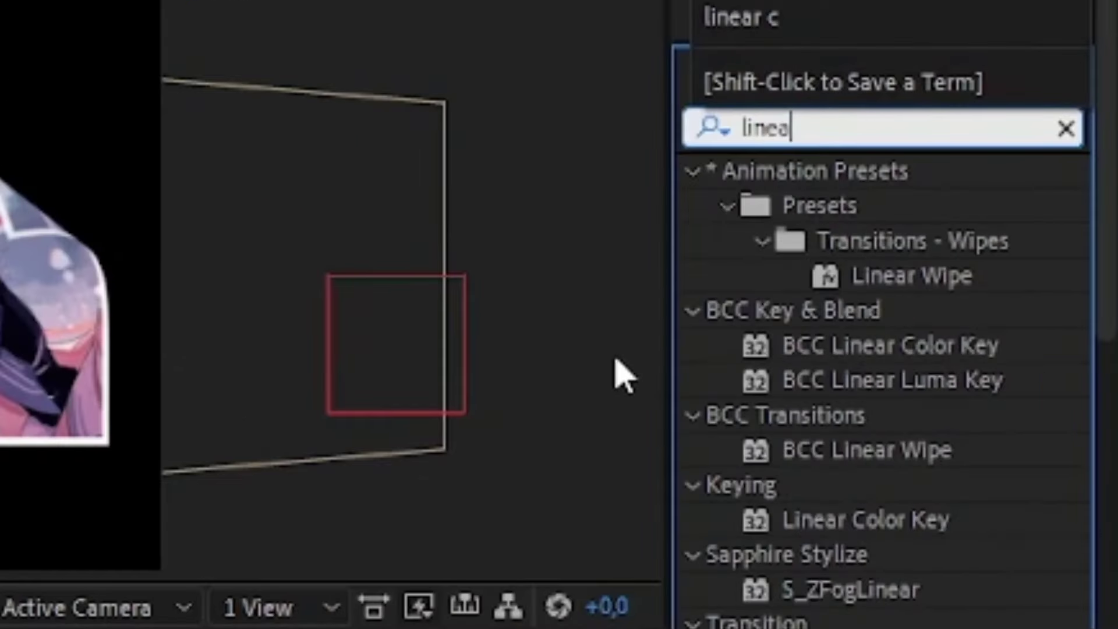
pyautogui.write('r')
pyautogui.doubleClick(873, 520)
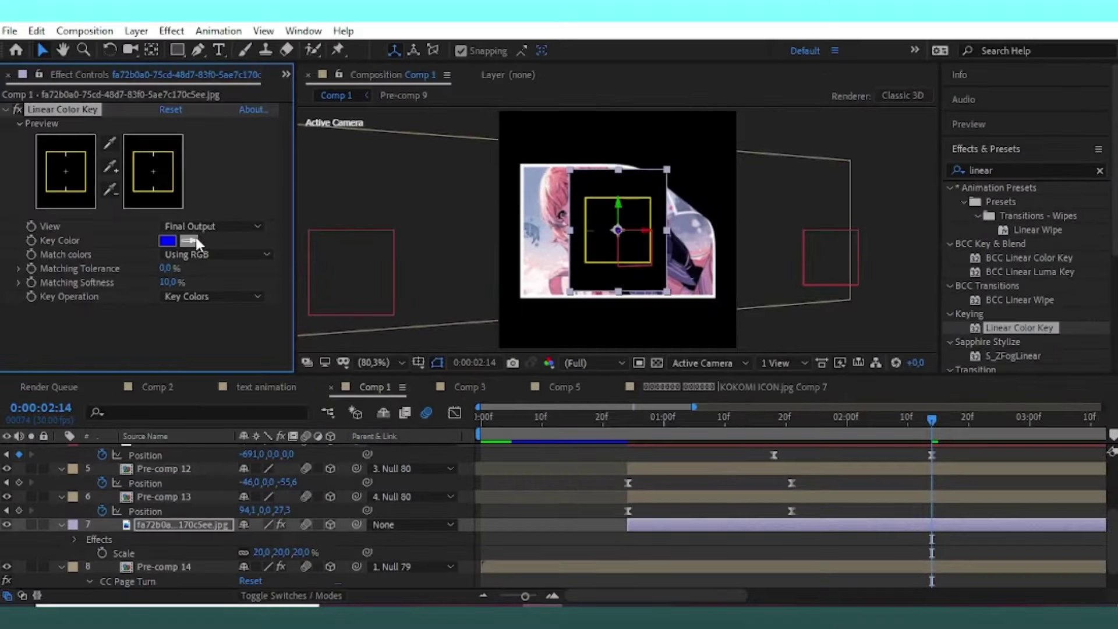
pyautogui.click(178, 195)
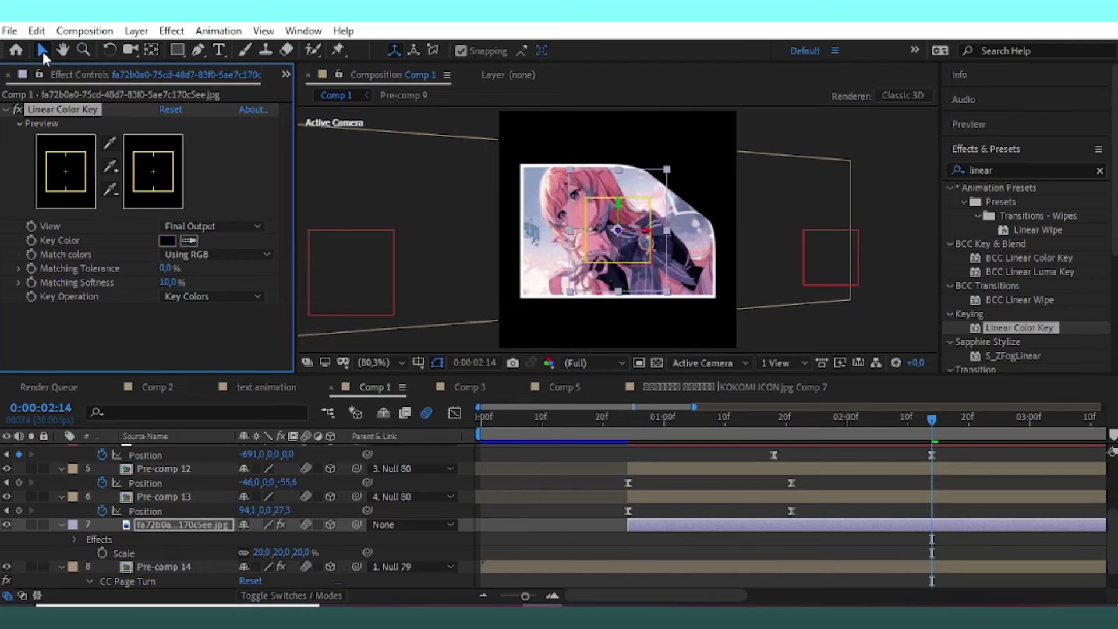
# Parent the overlay to Pre-comp 14, tilt it to −29° and move it to the polaroid's top-left.
pyautogui.scroll(-1, 901, 504)
pyautogui.click(407, 497)
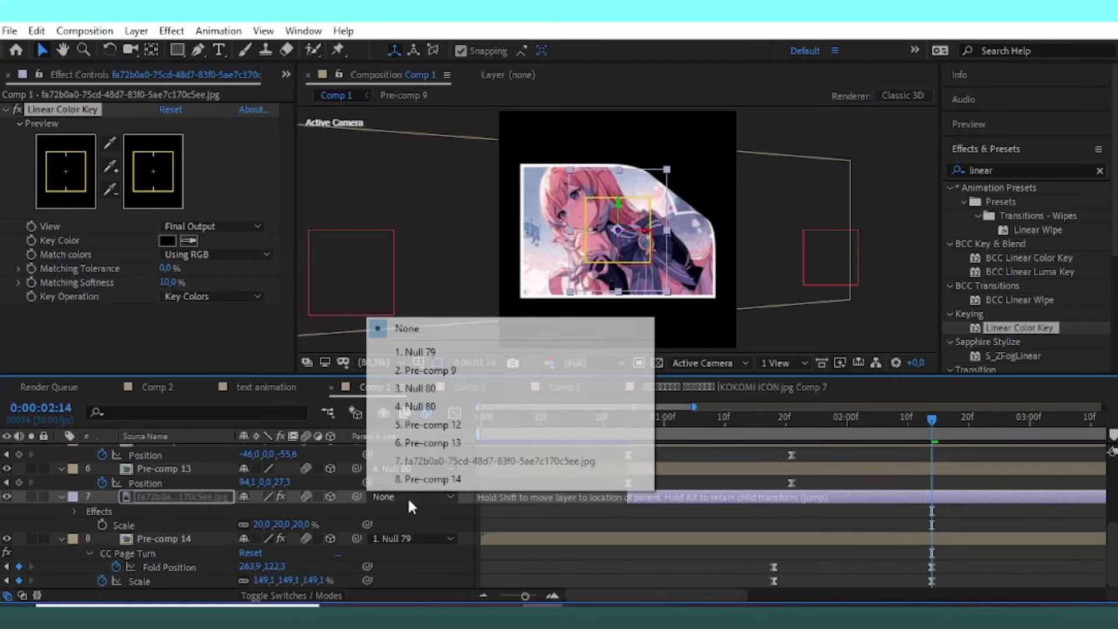
pyautogui.click(431, 479)
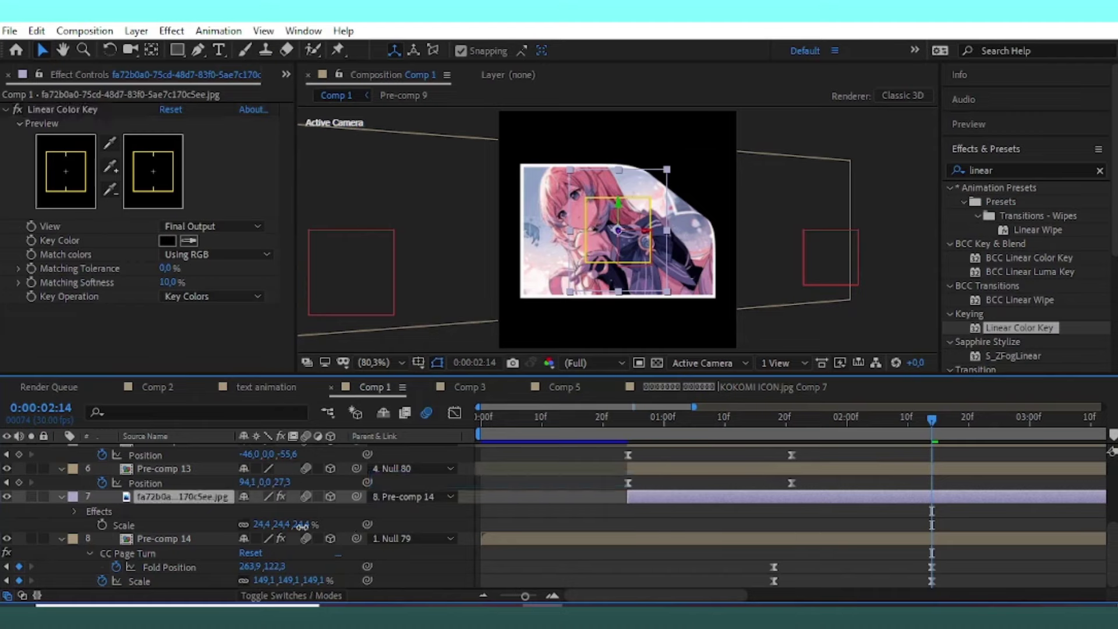
pyautogui.click(211, 488)
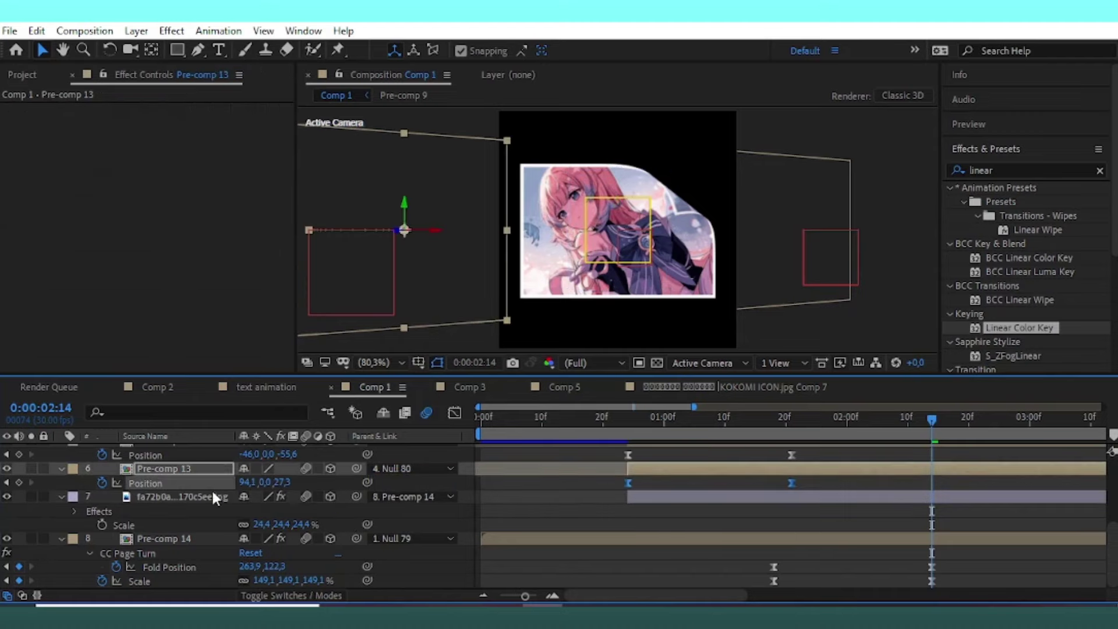
pyautogui.click(213, 497)
pyautogui.press('r')
pyautogui.moveTo(258, 551); pyautogui.dragTo(241, 551)
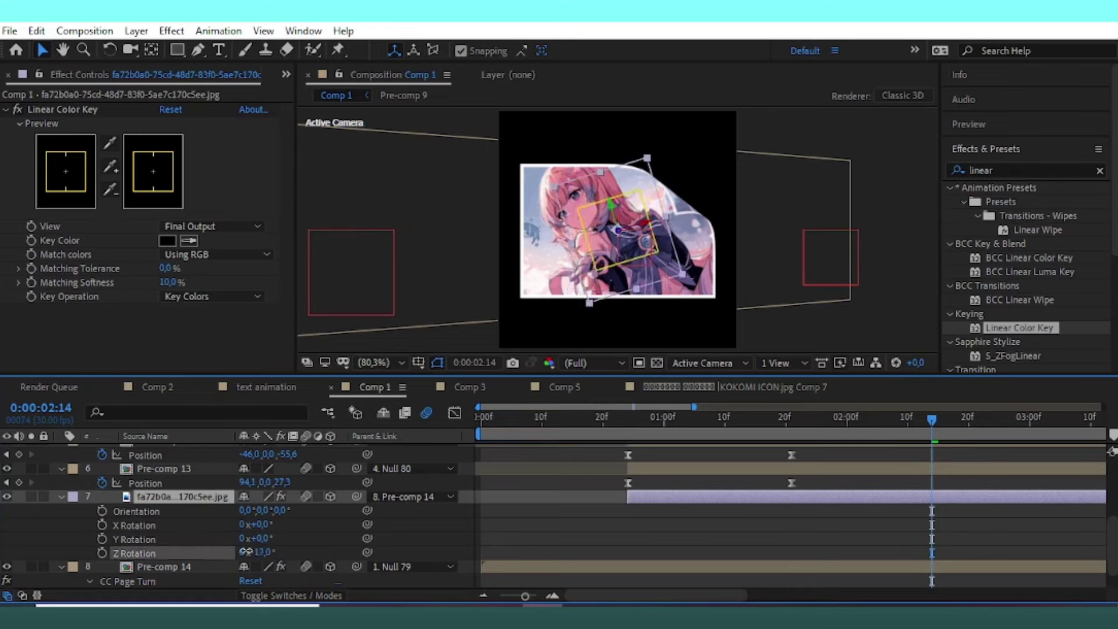
pyautogui.moveTo(602, 217)
pyautogui.mouseDown()
pyautogui.moveTo(586, 175)
pyautogui.moveTo(612, 206)
pyautogui.moveTo(565, 189)
pyautogui.moveTo(610, 200)
pyautogui.mouseUp()
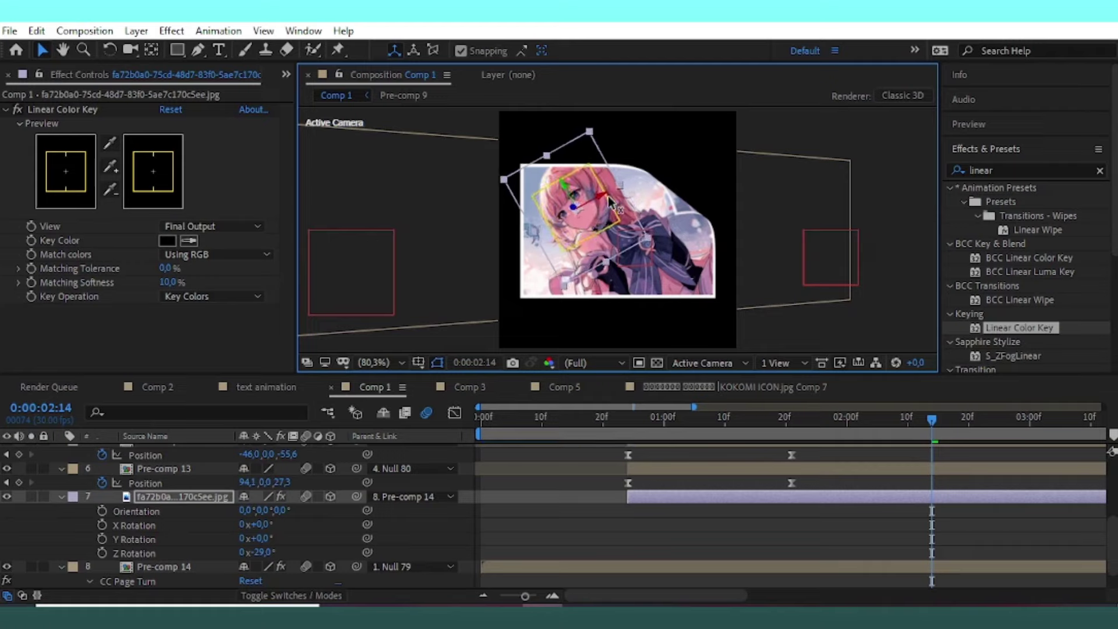
pyautogui.press('space')
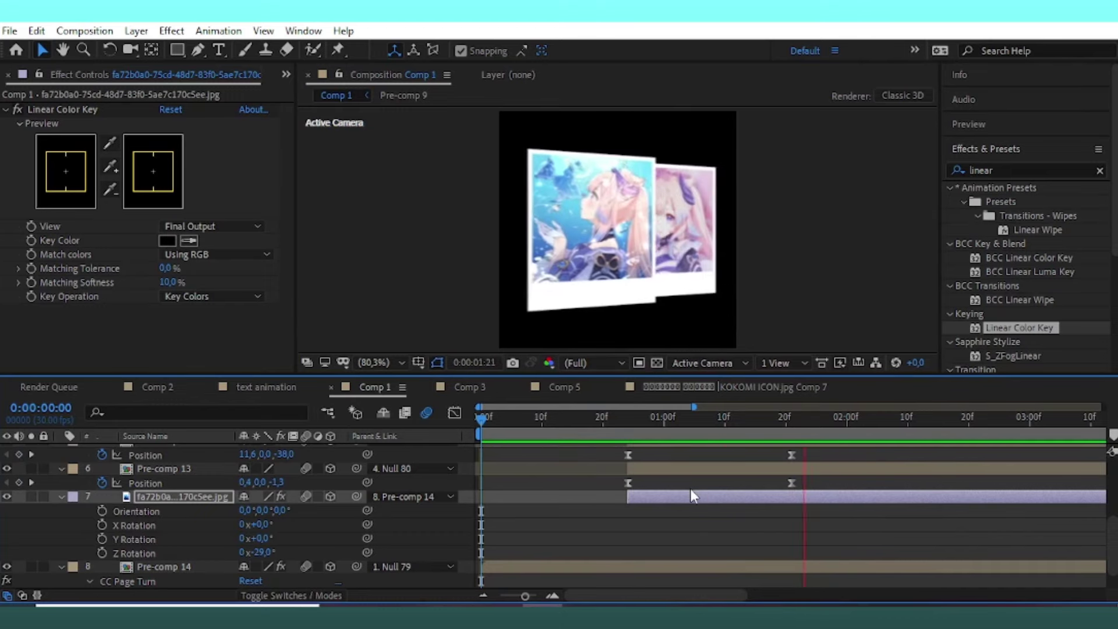
# Select all layers, scrub through the animation, and collapse every layer's properties.
pyautogui.scroll(5, 116, 464)
pyautogui.hotkey('ctrl', 'a')
pyautogui.scroll(-3, 76, 505)
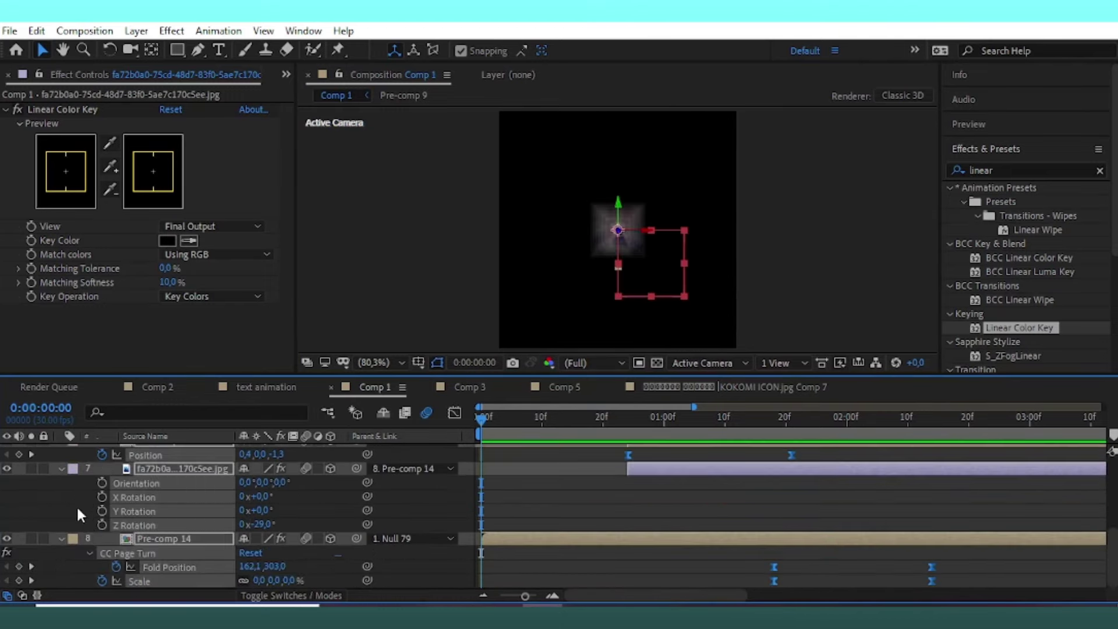
pyautogui.scroll(3, 71, 457)
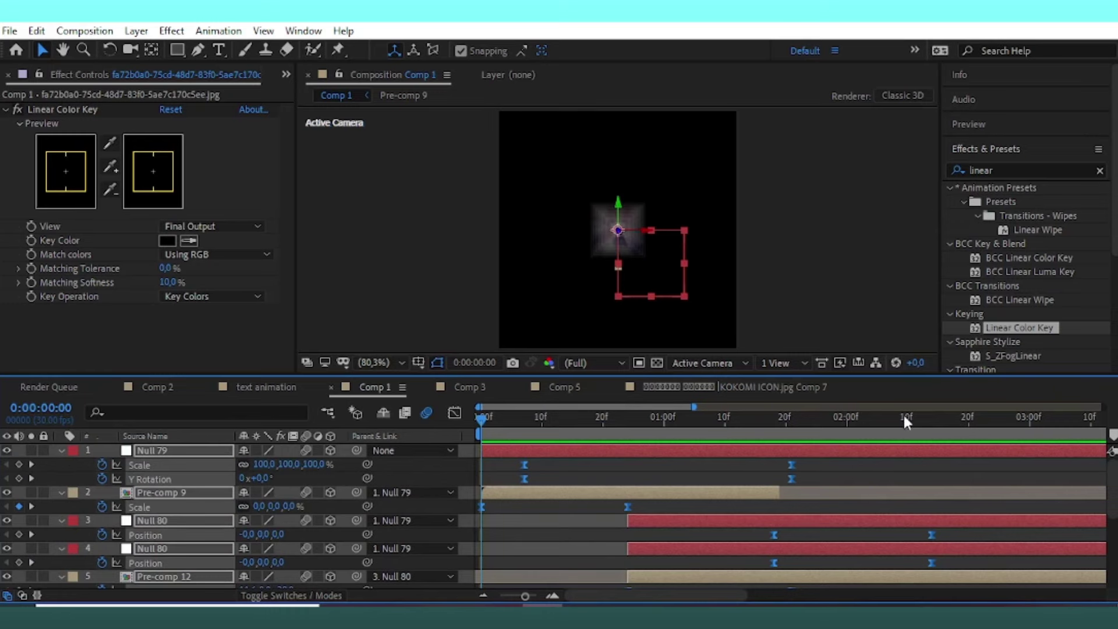
pyautogui.moveTo(904, 415)
pyautogui.mouseDown()
pyautogui.moveTo(919, 469)
pyautogui.moveTo(979, 478)
pyautogui.mouseUp()
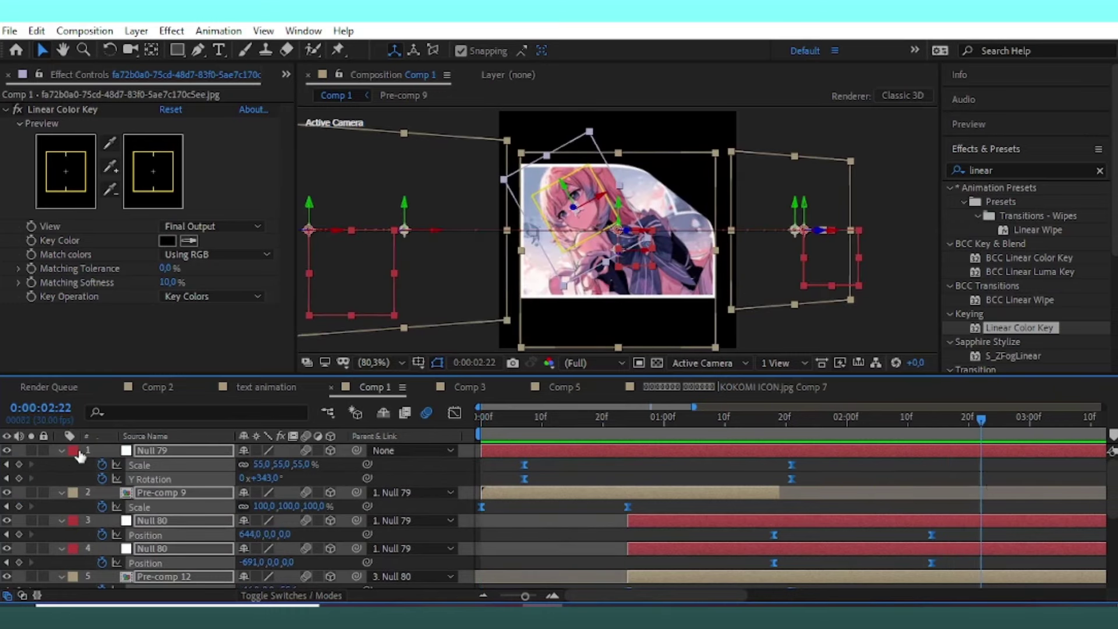
pyautogui.press('u')
pyautogui.click(788, 459)
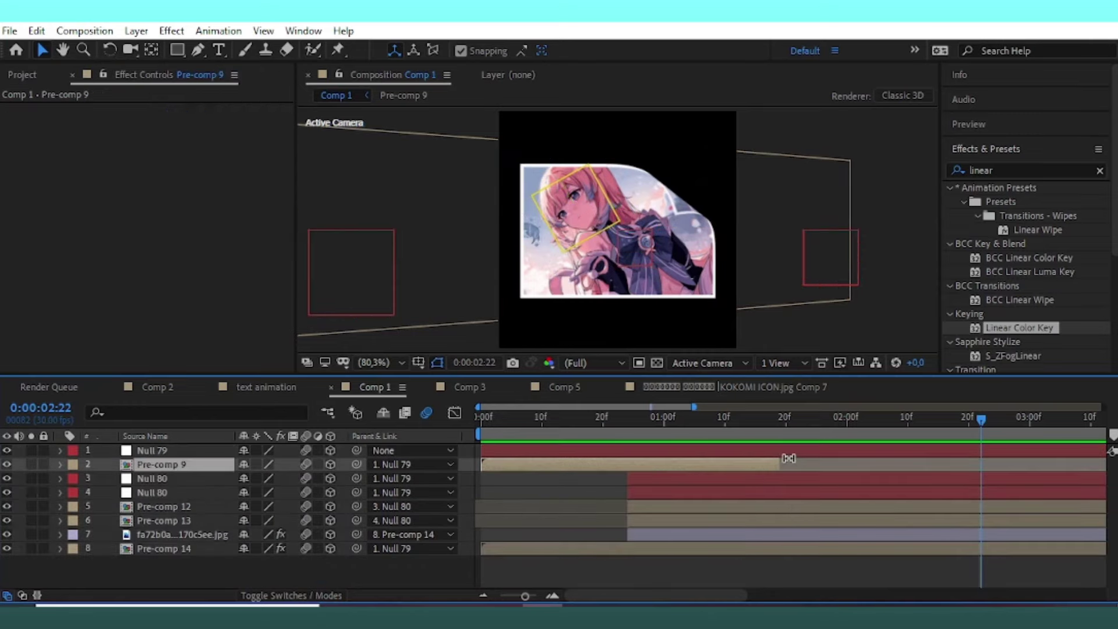
pyautogui.click(767, 454)
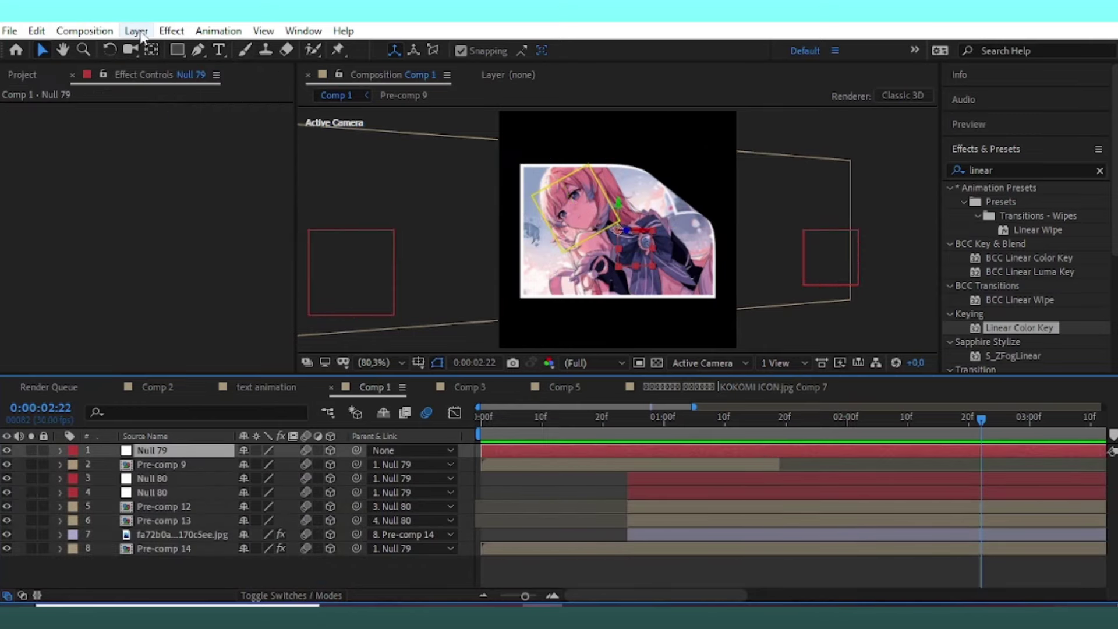
# Add a new Null 81 and parent Null 79 to it.
pyautogui.click(136, 31)
pyautogui.moveTo(154, 47)
pyautogui.click(499, 120)
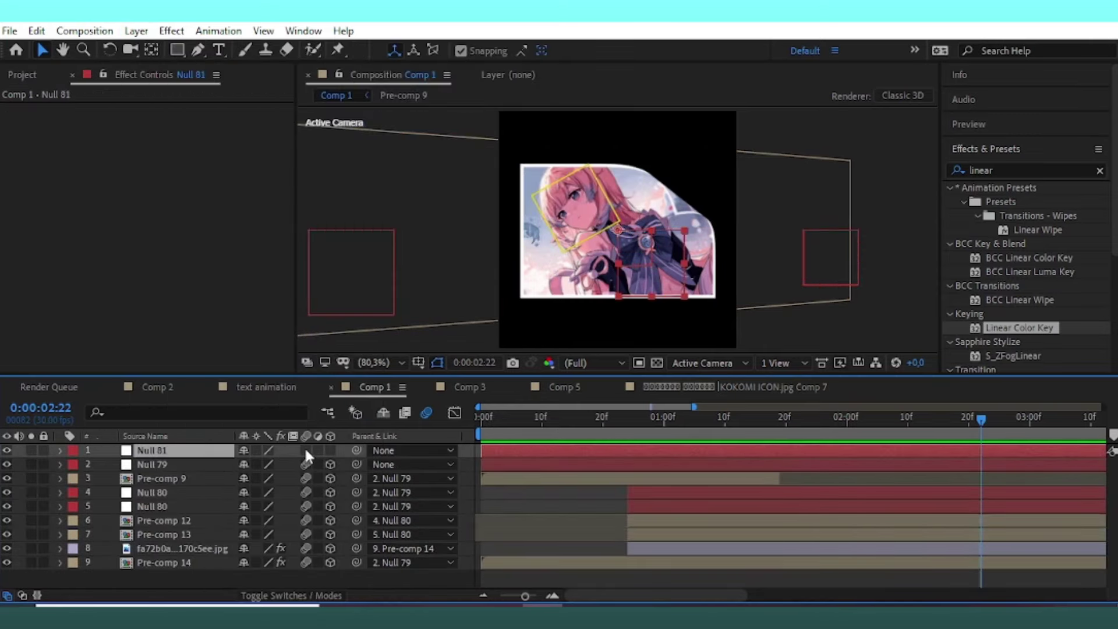
pyautogui.moveTo(356, 464); pyautogui.dragTo(345, 451)
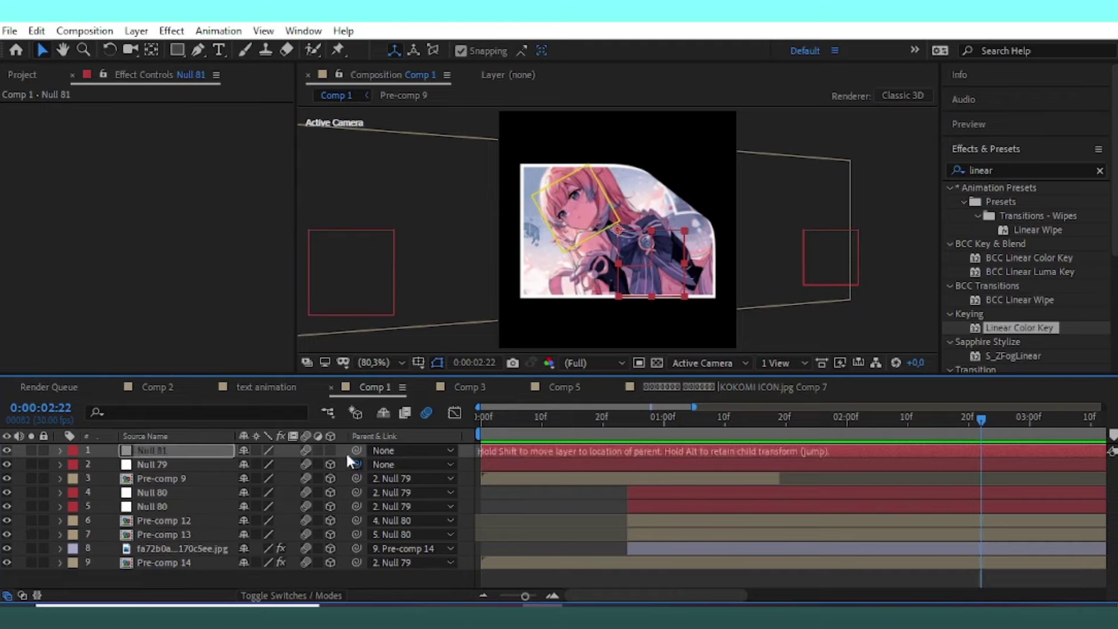
# Keyframe Null 81's scale and rotation from about 1:23, shrinking it to 61% at 2:22.
pyautogui.press('s')
pyautogui.hotkey('shift', 'r')
pyautogui.click(102, 479)
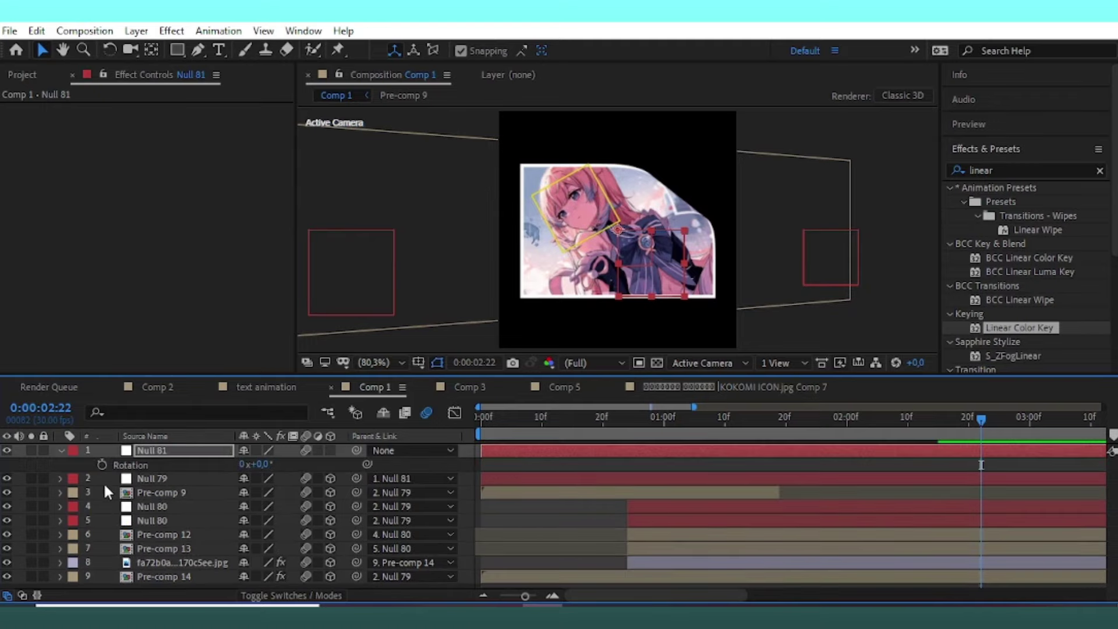
pyautogui.click(102, 464)
pyautogui.moveTo(997, 459)
pyautogui.mouseDown()
pyautogui.moveTo(977, 482)
pyautogui.moveTo(804, 481)
pyautogui.mouseUp()
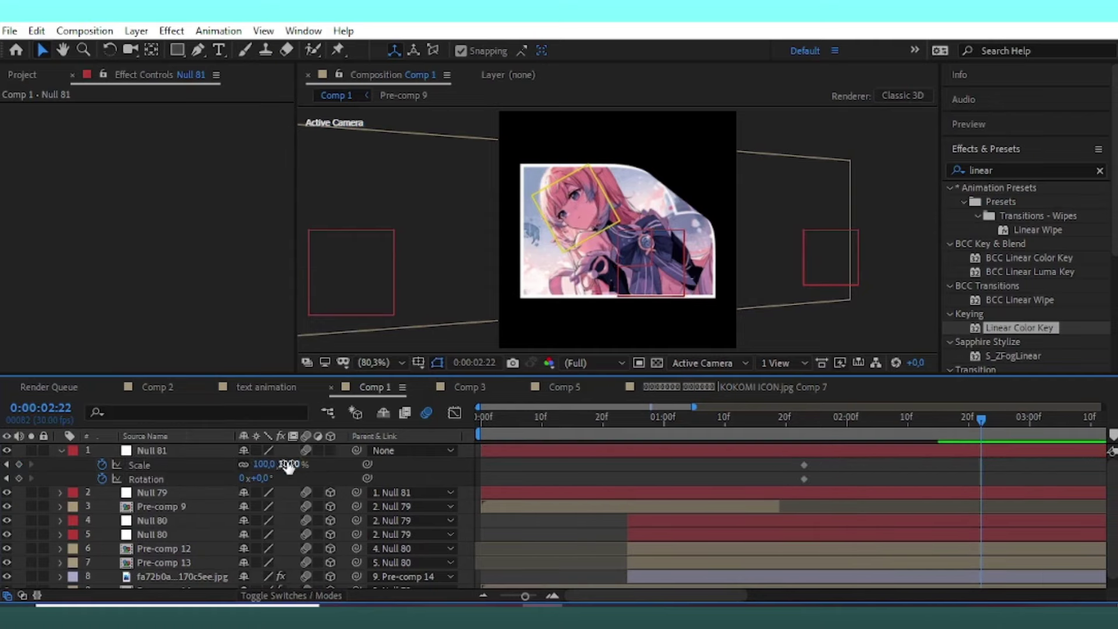
pyautogui.moveTo(285, 464); pyautogui.dragTo(261, 473)
pyautogui.click(270, 479)
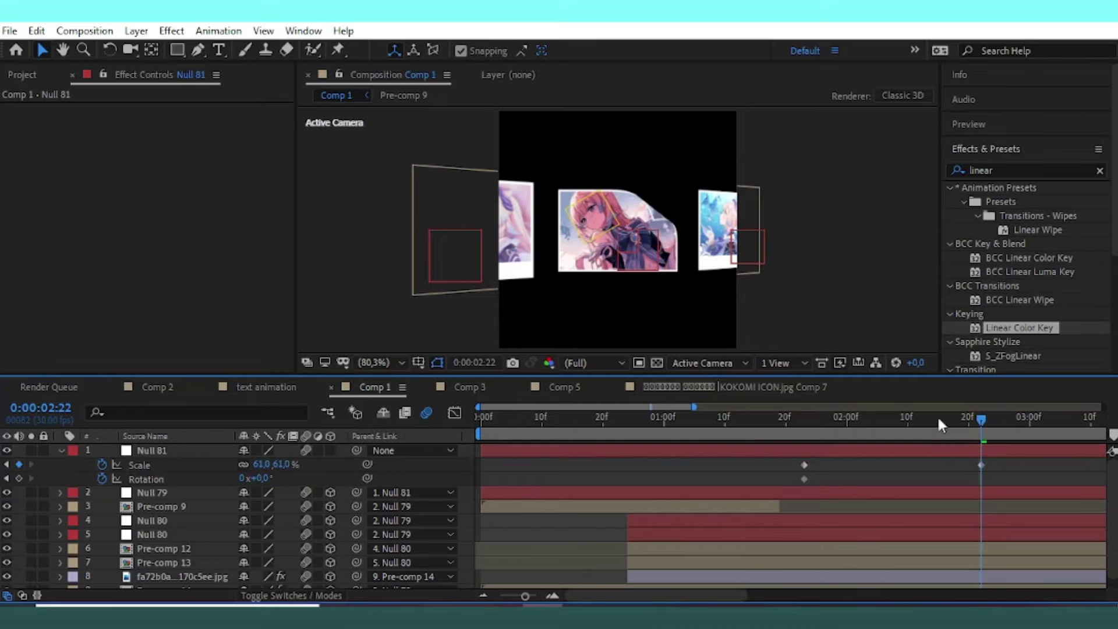
# Set Null 81's rotation to 90° at 2:22, then select Pre-comp 14.
pyautogui.moveTo(937, 417); pyautogui.dragTo(840, 457)
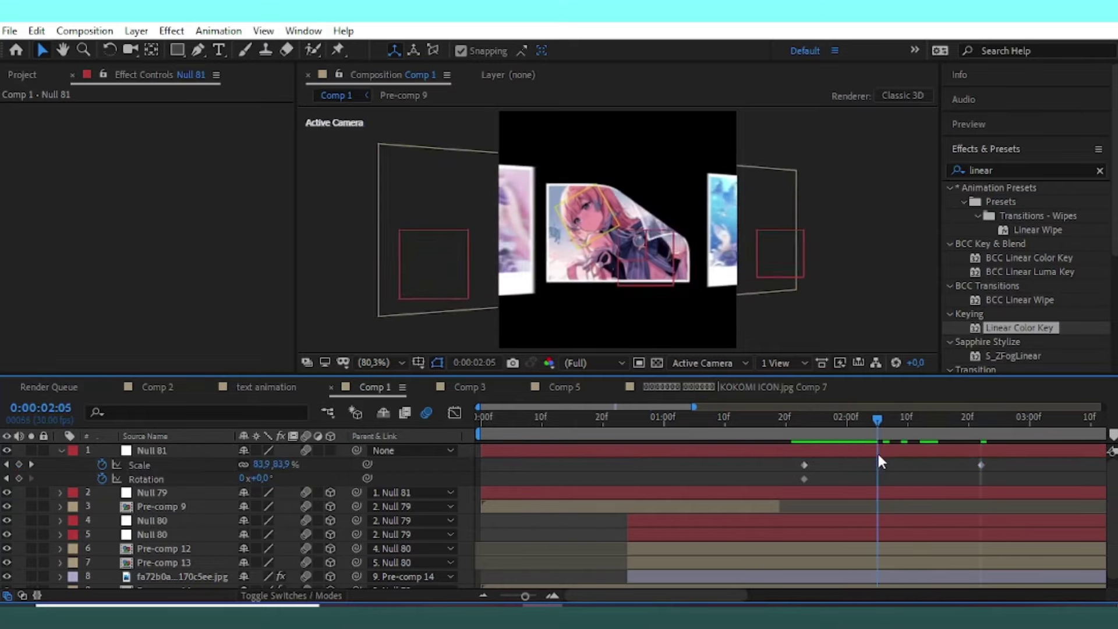
pyautogui.moveTo(841, 457); pyautogui.dragTo(982, 465)
pyautogui.click(262, 479)
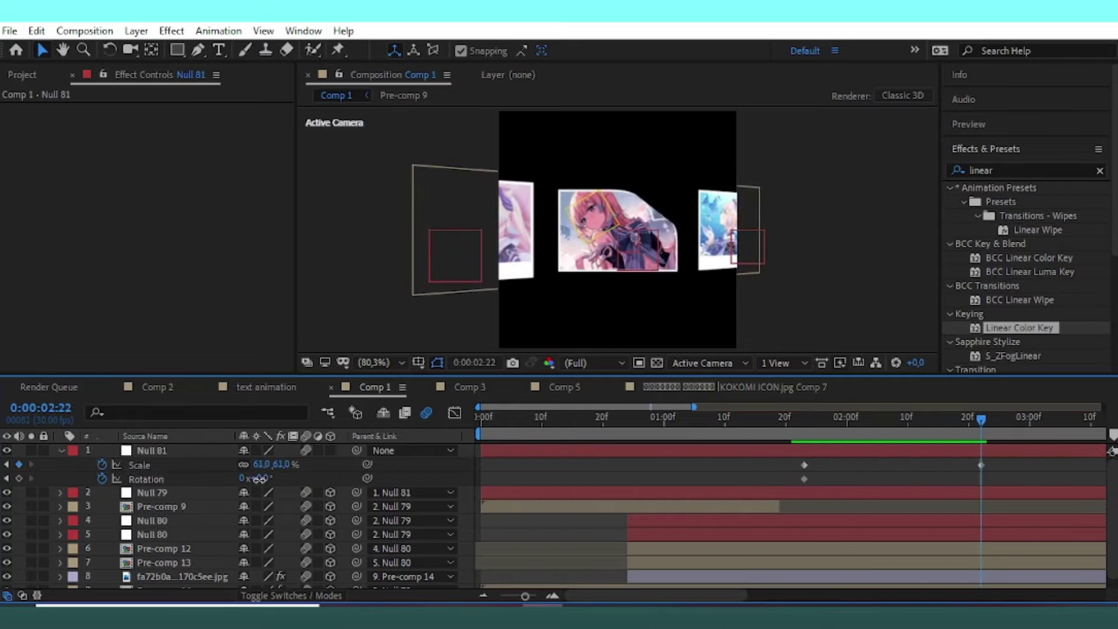
pyautogui.write('90')
pyautogui.press('Return')
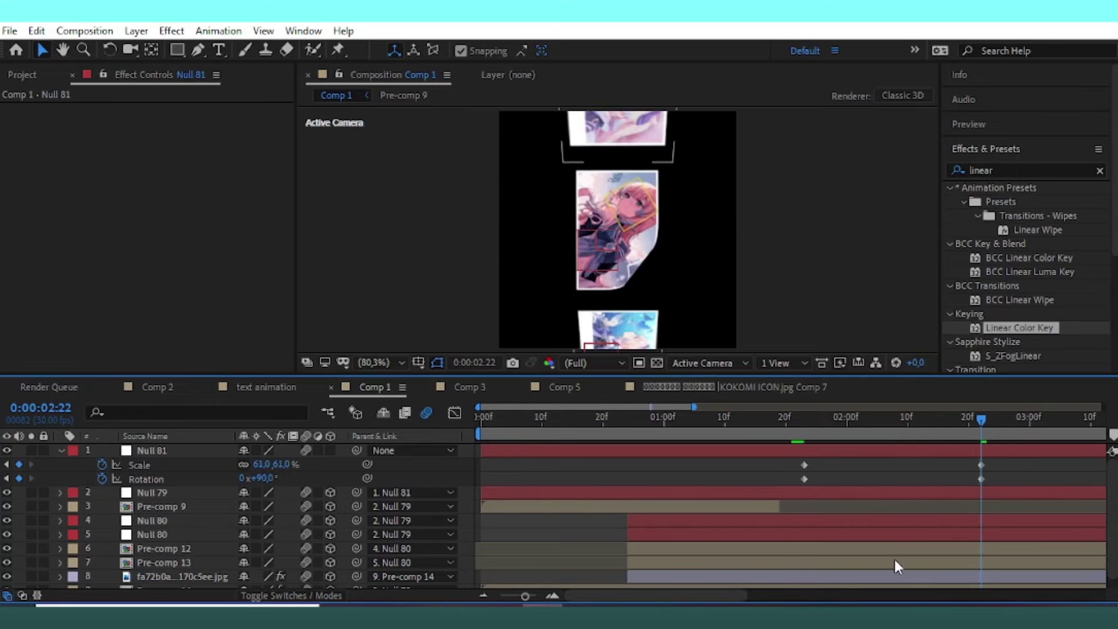
pyautogui.scroll(-2, 895, 559)
pyautogui.click(880, 576)
# Keyframe Pre-comp 14's Z Rotation at -90° at 1:18, aligned with the page-turn end.
pyautogui.press('u')
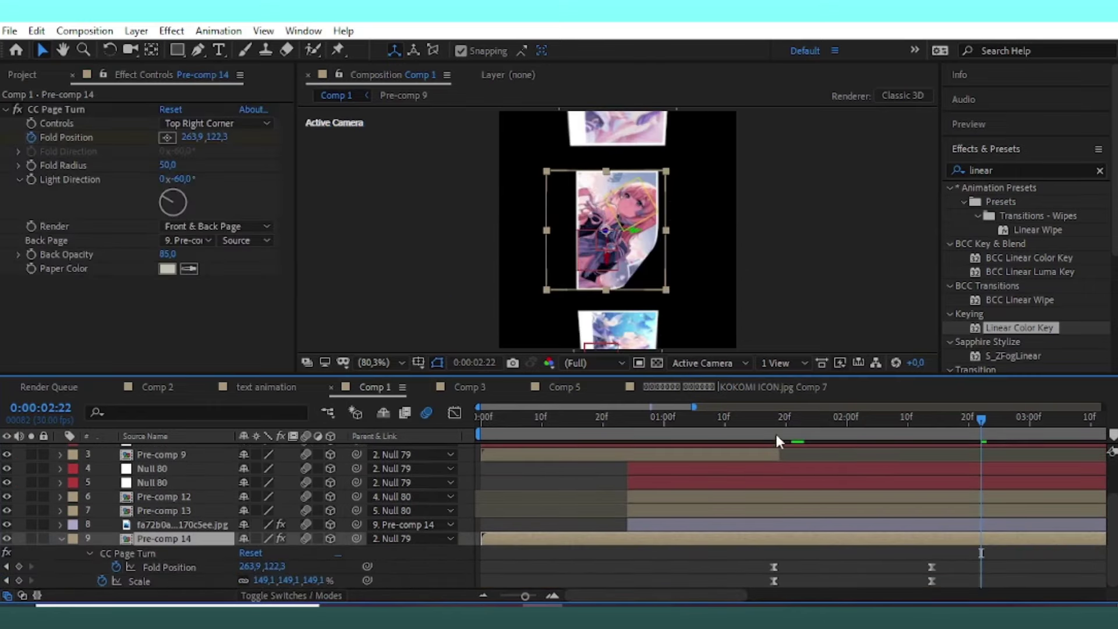
pyautogui.moveTo(771, 422); pyautogui.dragTo(775, 448)
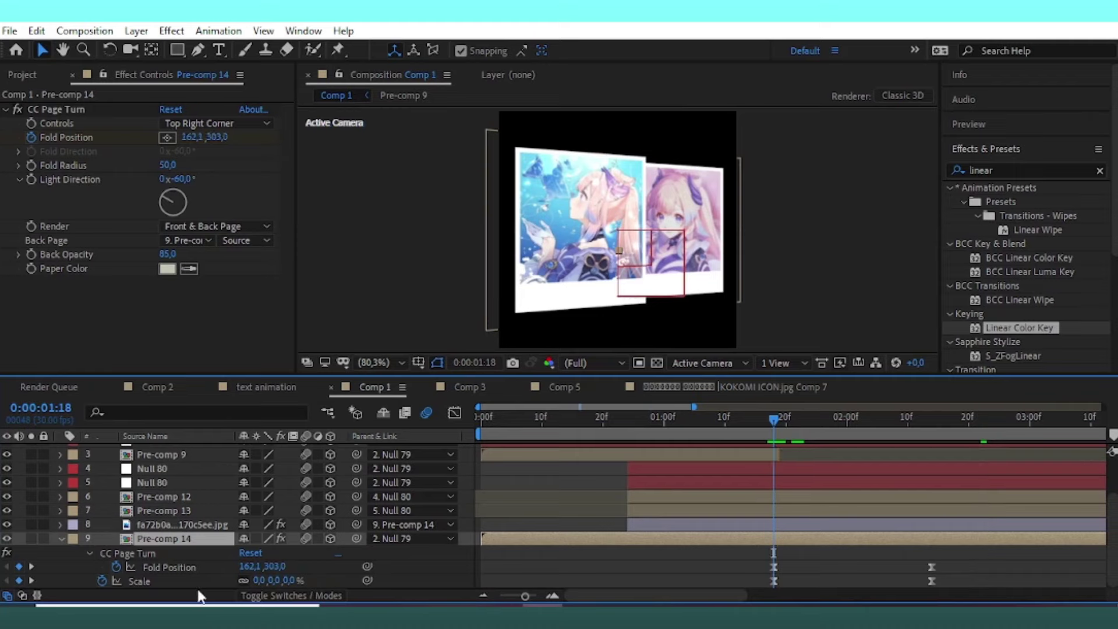
pyautogui.press('r')
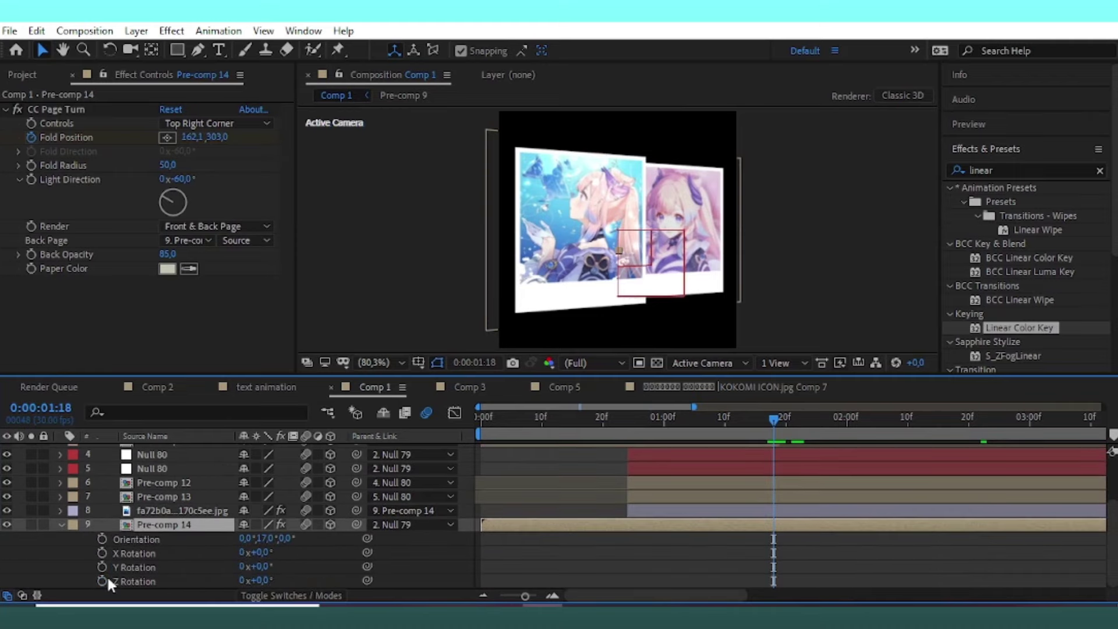
pyautogui.click(102, 580)
pyautogui.press('u')
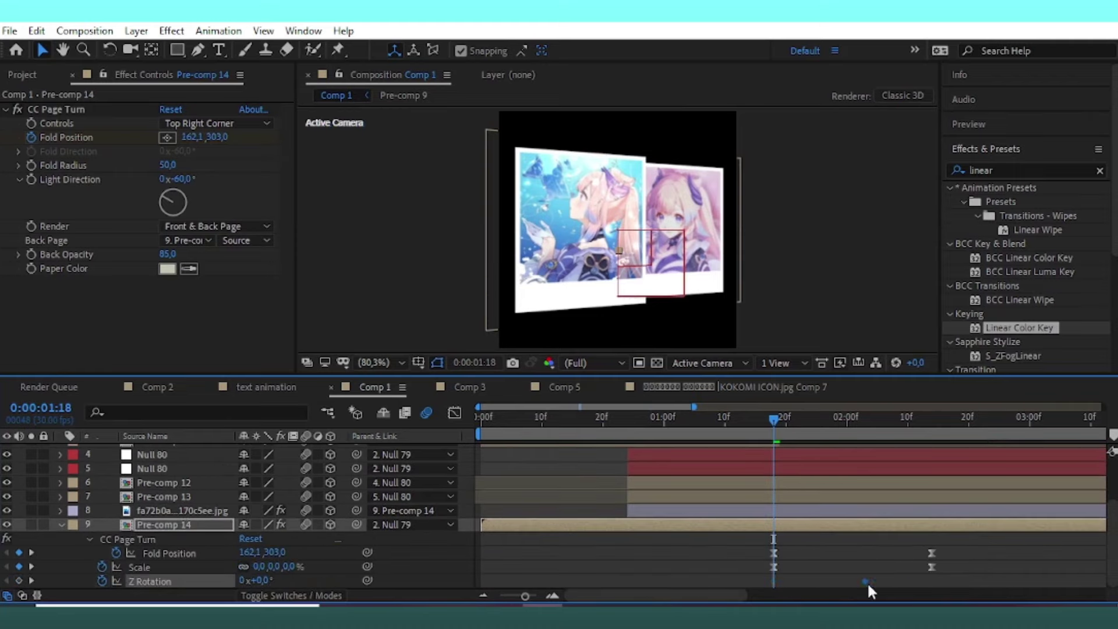
pyautogui.moveTo(926, 581); pyautogui.dragTo(933, 582)
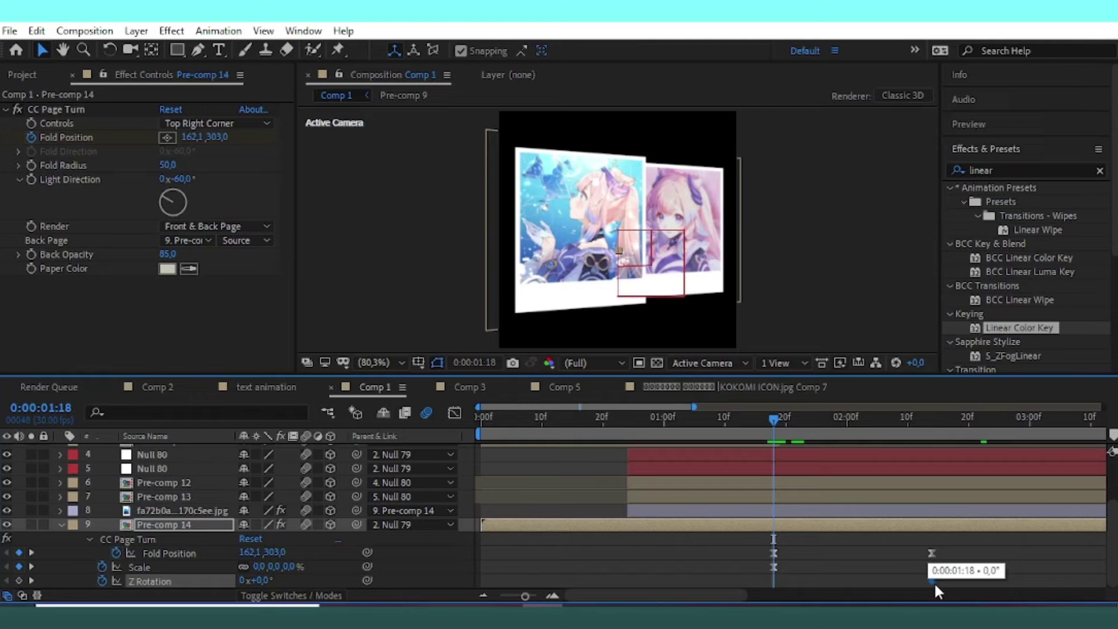
pyautogui.click(263, 580)
pyautogui.write('-90')
pyautogui.press('Return')
# Sharpen the Z Rotation speed curve into a steep mid-move peak.
pyautogui.moveTo(949, 551); pyautogui.dragTo(763, 584)
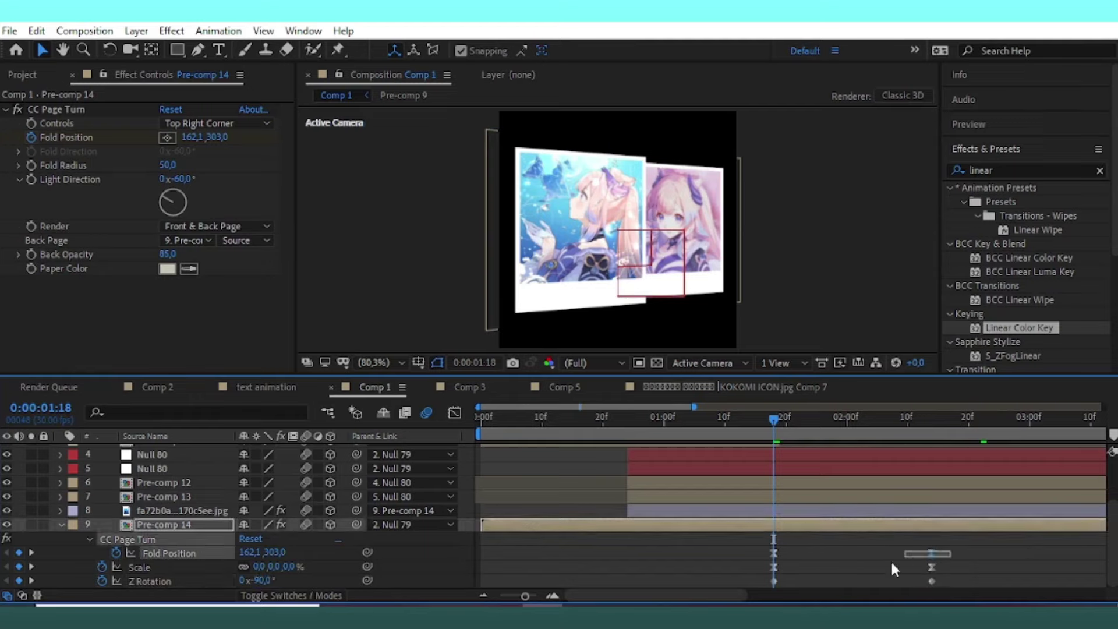
pyautogui.moveTo(949, 575); pyautogui.dragTo(761, 586)
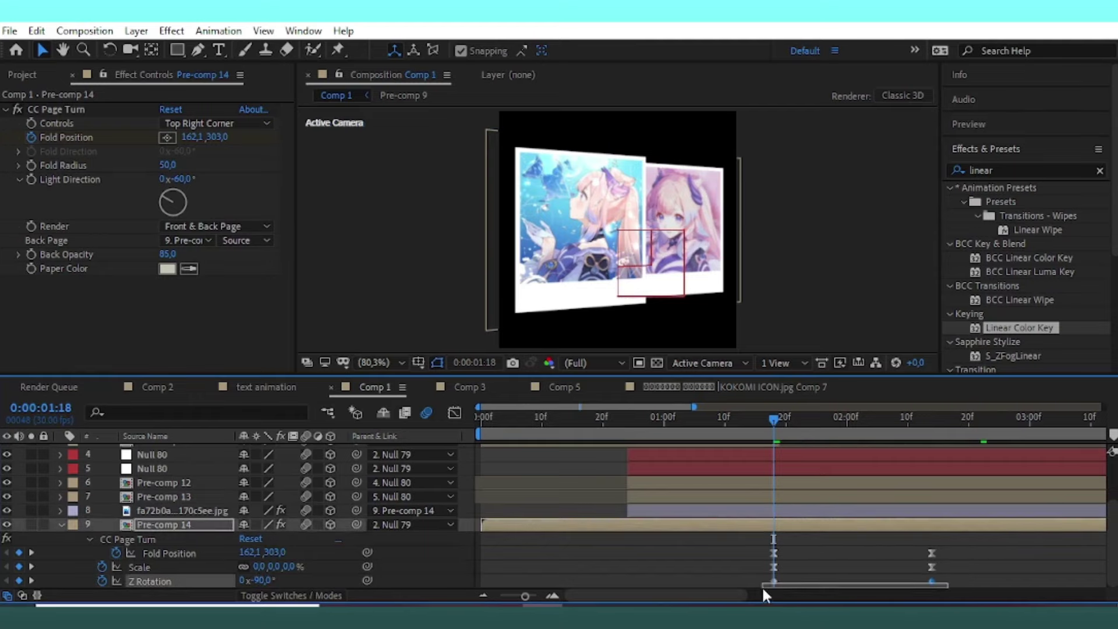
pyautogui.click(454, 413)
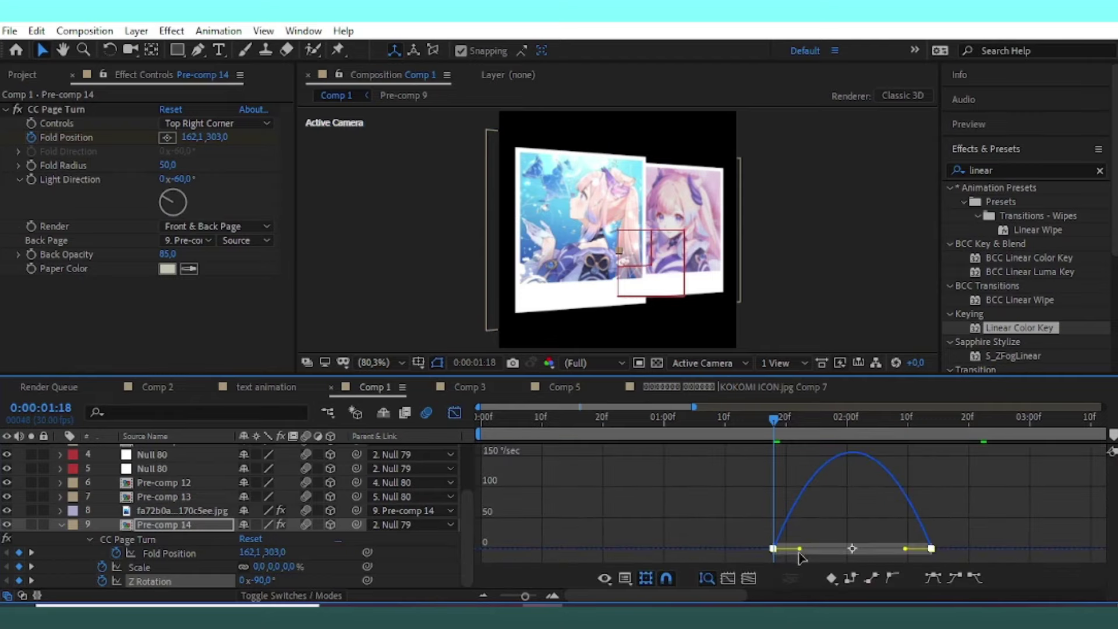
pyautogui.moveTo(831, 551); pyautogui.dragTo(886, 550)
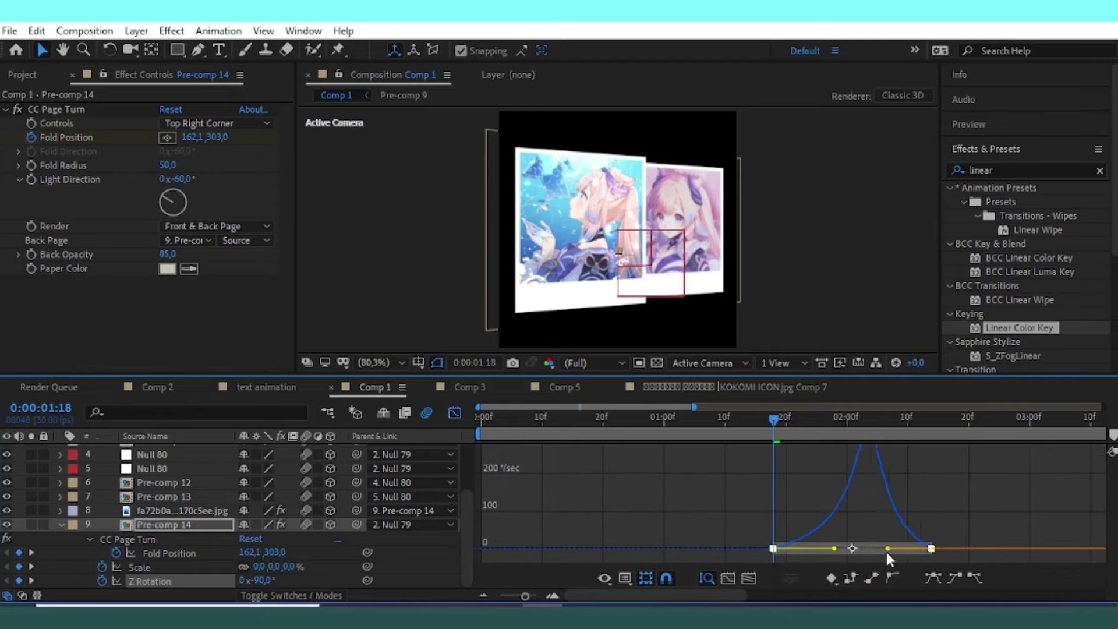
pyautogui.click(454, 413)
pyautogui.scroll(2, 735, 495)
pyautogui.moveTo(1001, 463); pyautogui.dragTo(785, 475)
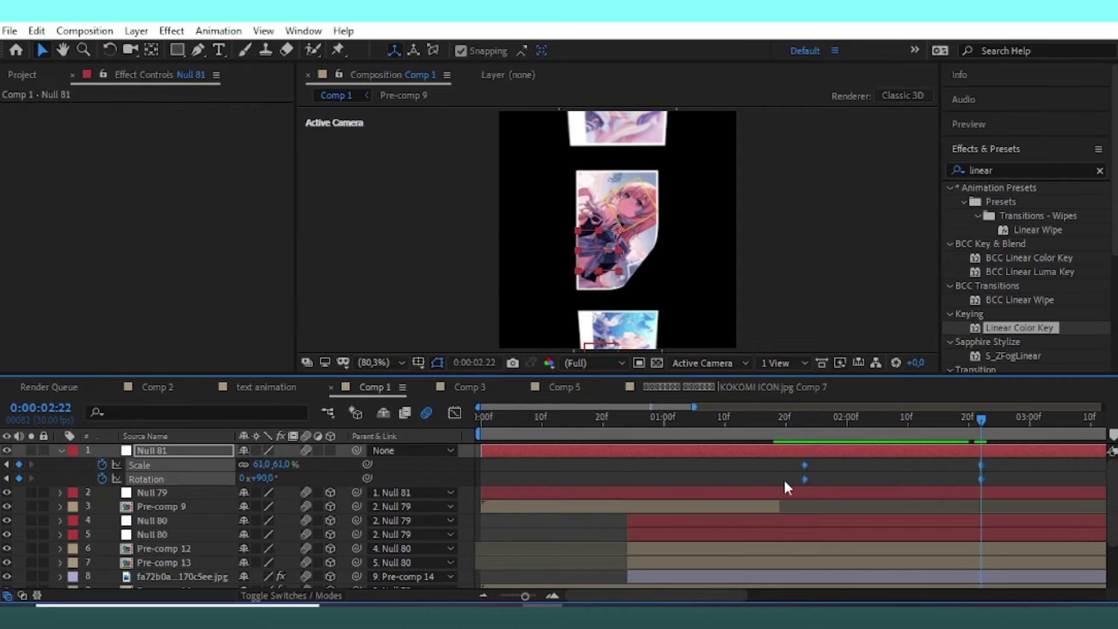
# Easy-ease Null 81's keyframes and reshape the scale value curve so it drops late.
pyautogui.press('F9')
pyautogui.hotkey('shift', 'F3')
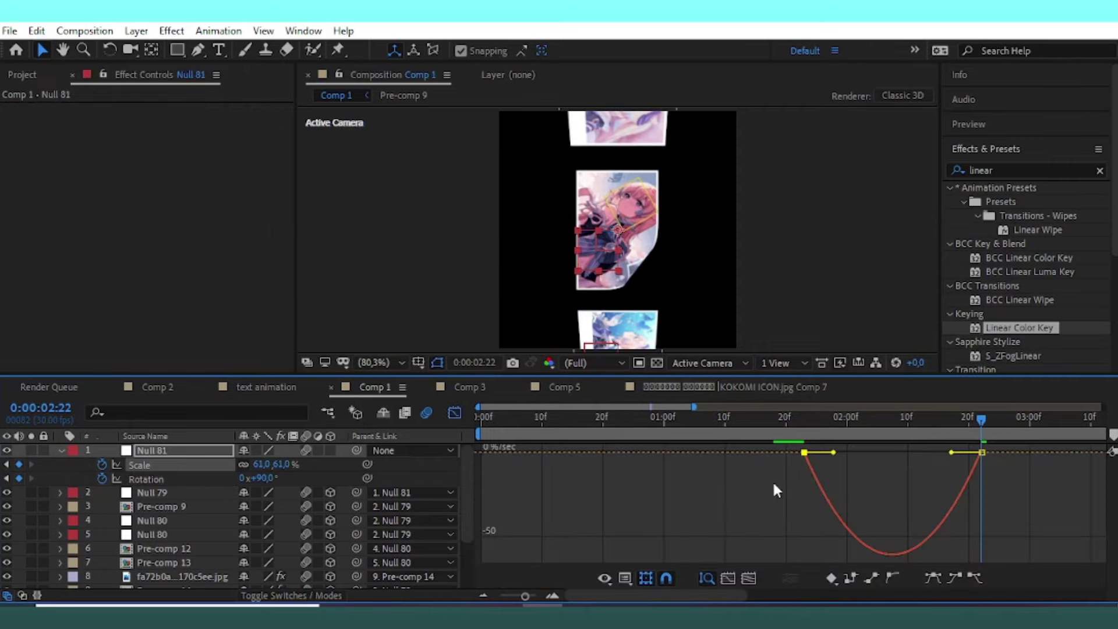
pyautogui.rightClick(914, 471)
pyautogui.click(984, 307)
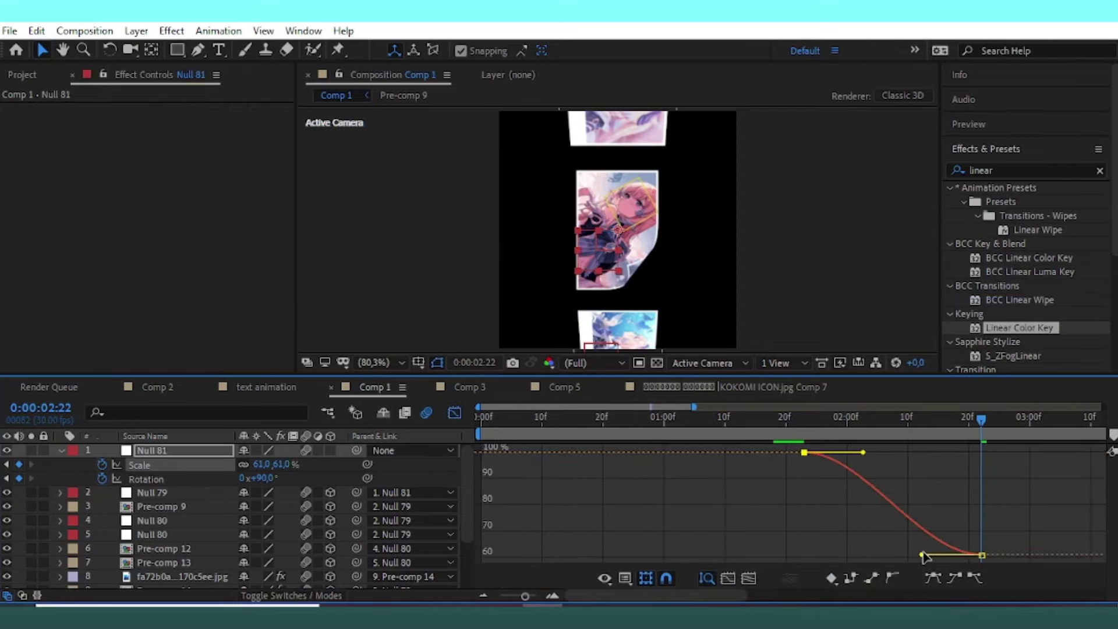
pyautogui.moveTo(923, 555); pyautogui.dragTo(978, 447)
pyautogui.press('j')
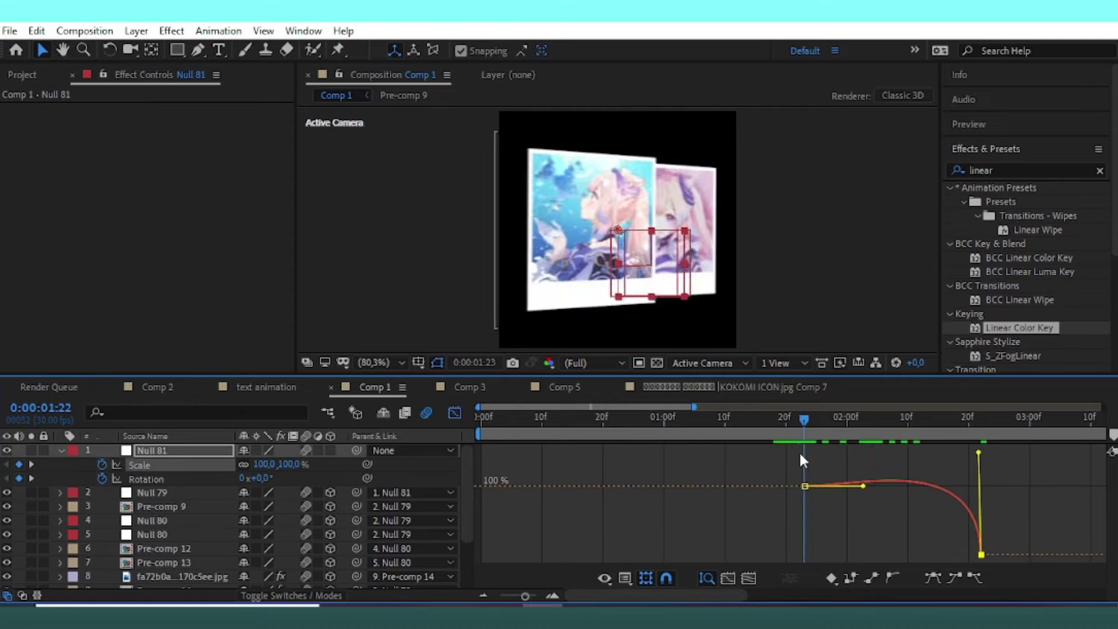
pyautogui.press('space')
pyautogui.hotkey('shift', 'F3')
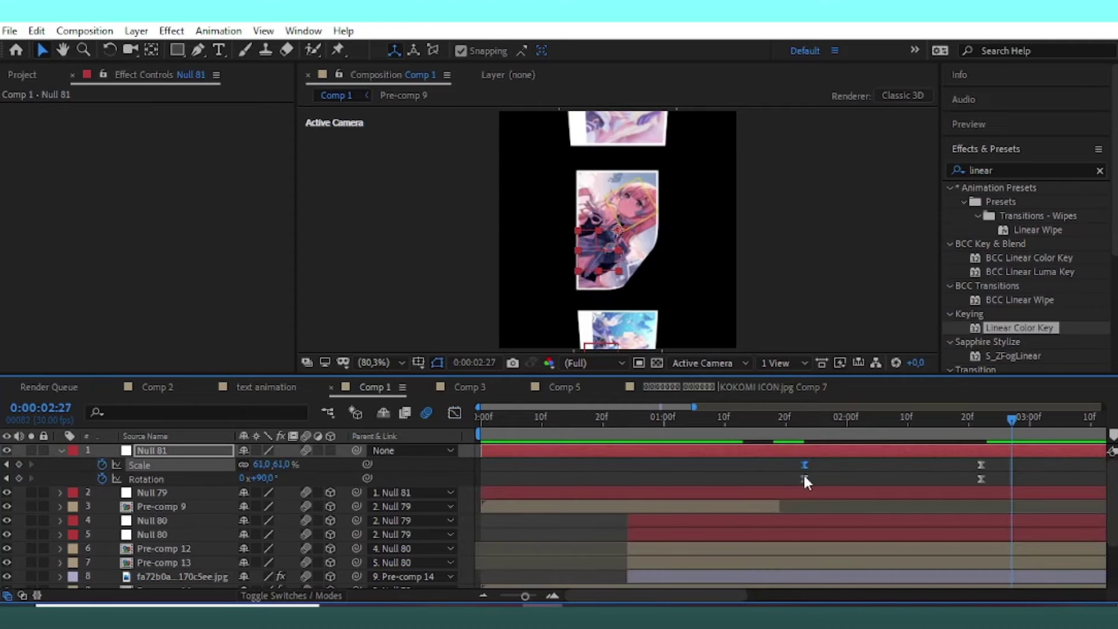
# Reshape Null 81's rotation value curve so it turns late, then preview the animation.
pyautogui.click(805, 478)
pyautogui.hotkey('shift', 'F3')
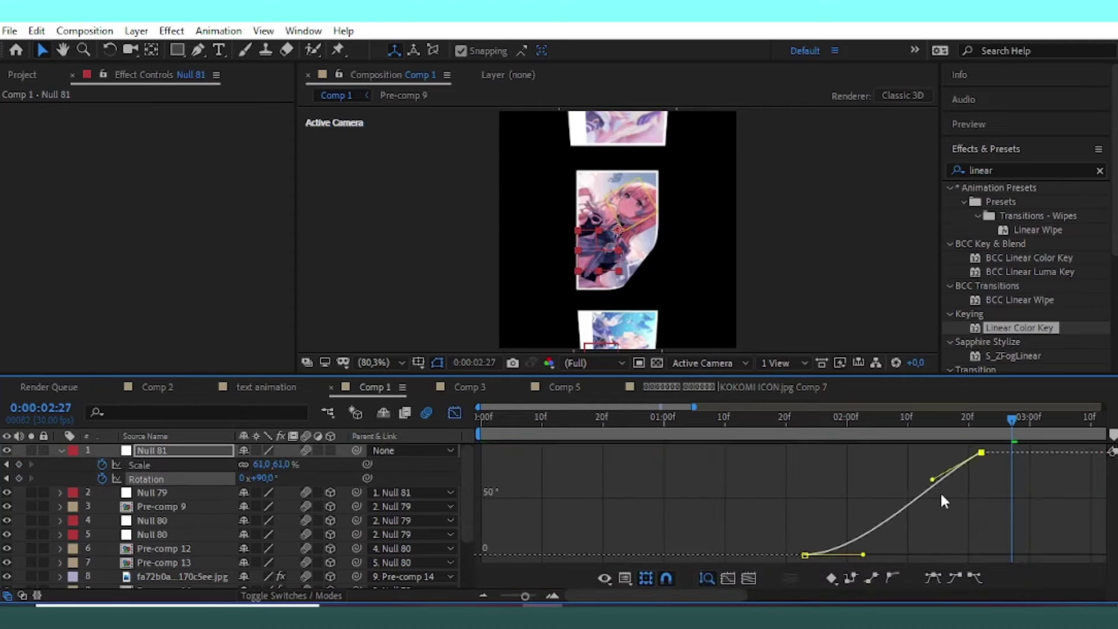
pyautogui.moveTo(925, 459); pyautogui.dragTo(979, 527)
pyautogui.press('space')
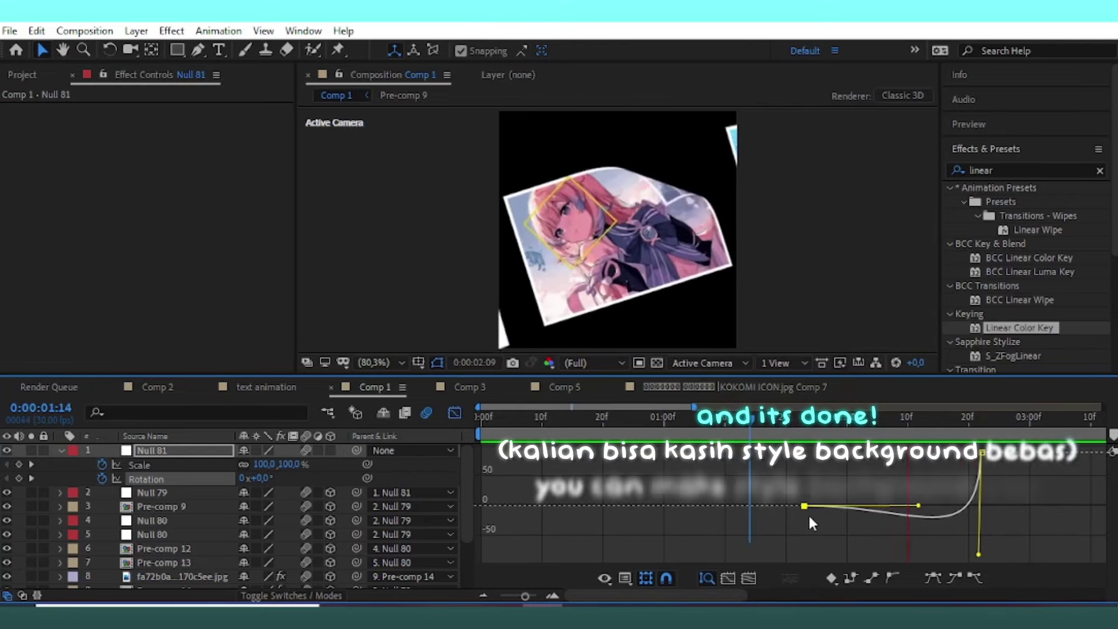
pyautogui.hotkey('shift', 'F3')
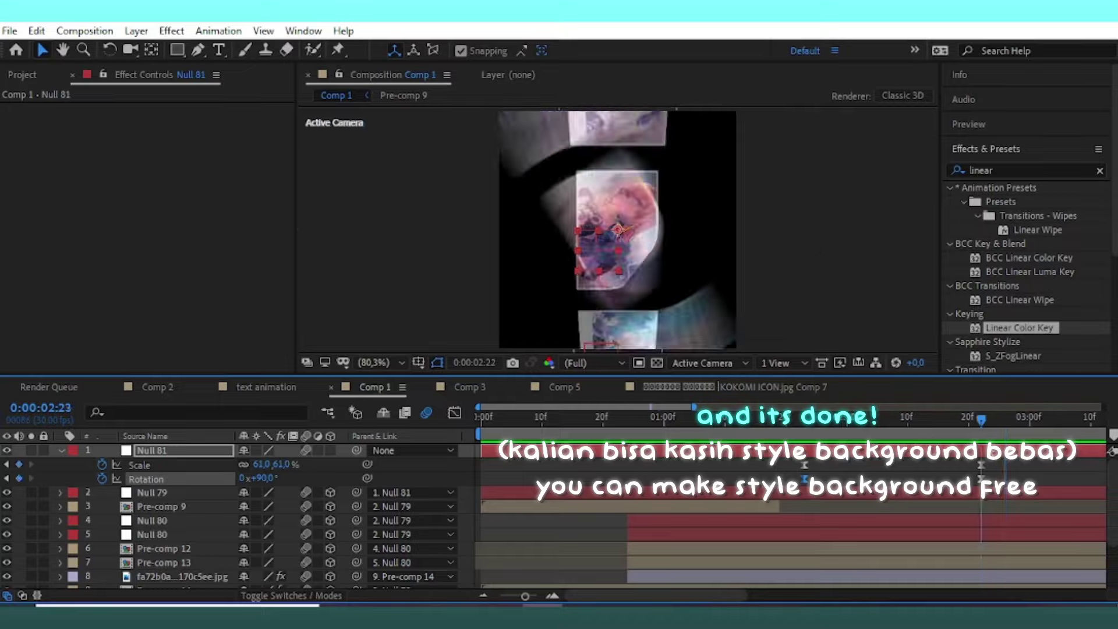